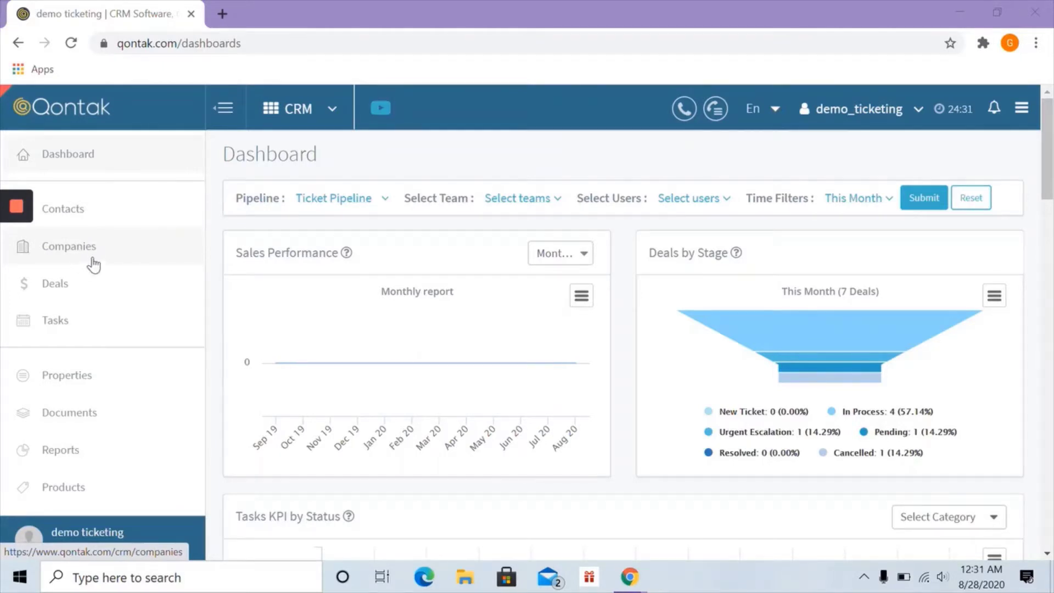
- Go to the Contacts list and start adding a single new contact
{"action": "left_click", "coordinate": [73, 212]}
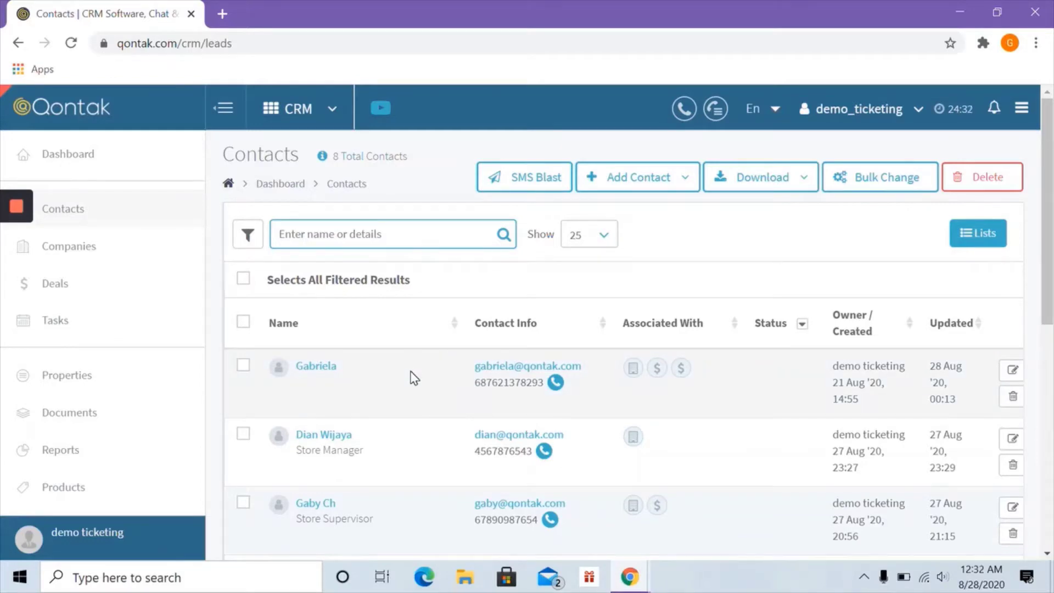
{"action": "left_click", "coordinate": [648, 180]}
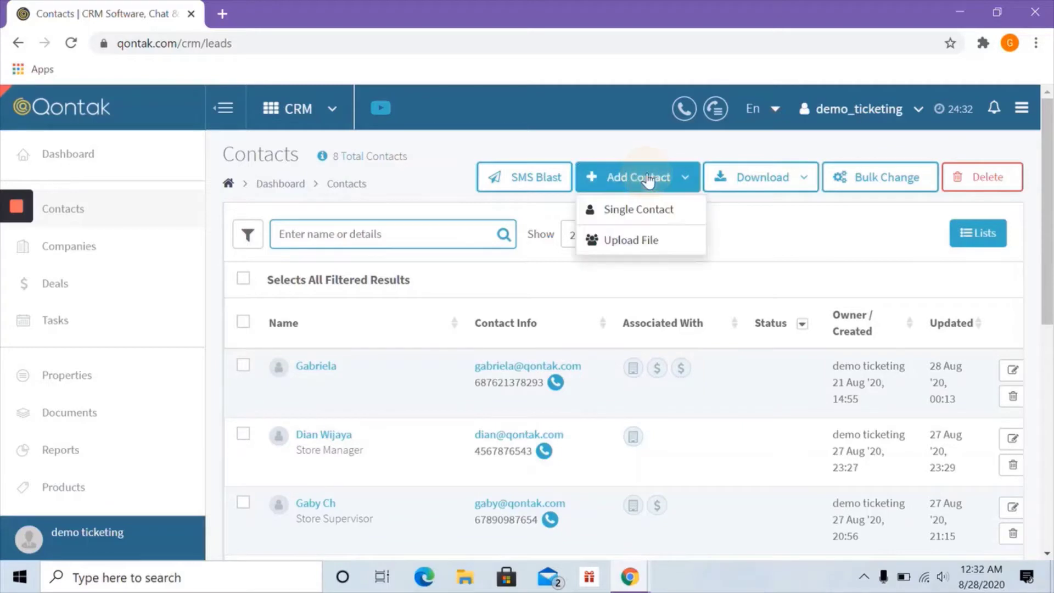
{"action": "left_click", "coordinate": [644, 216]}
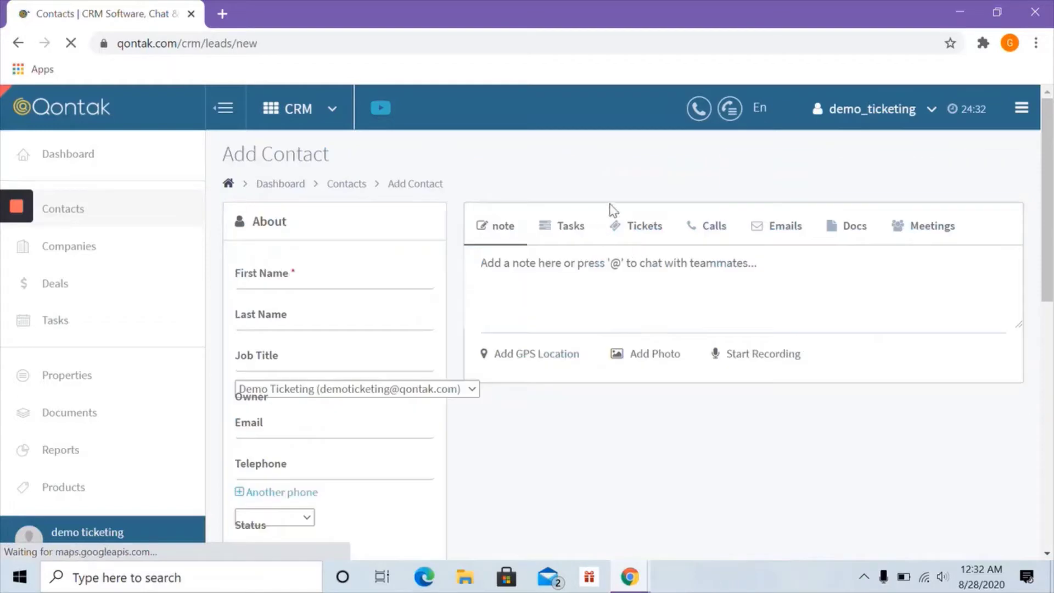
- Enter the contact's first name, job title Store Owner, e-mail address and telephone number
{"action": "left_click", "coordinate": [303, 284]}
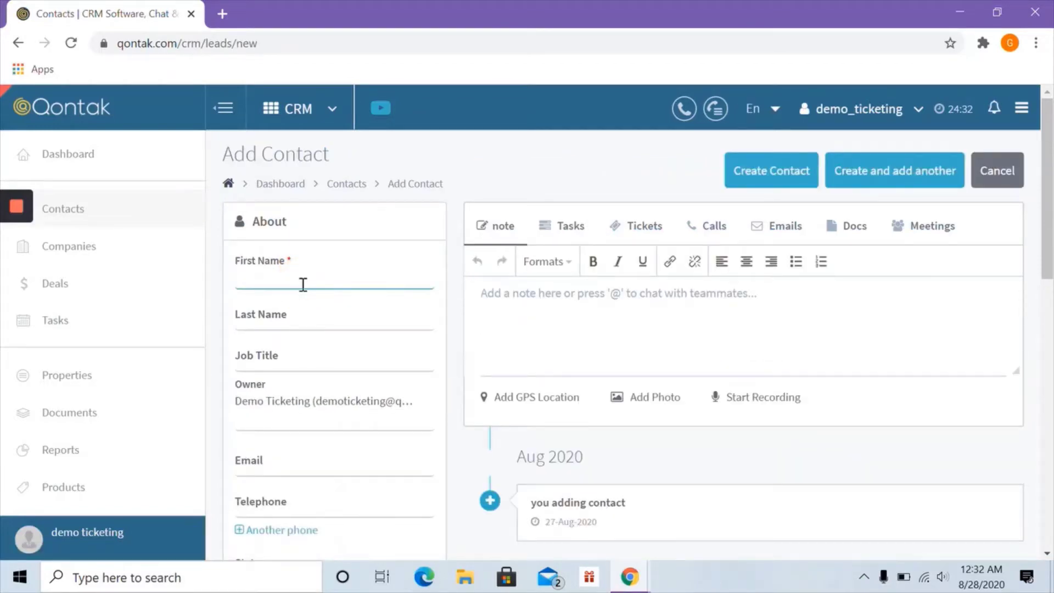
{"action": "type", "text": "Raisa"}
{"action": "left_click", "coordinate": [291, 329]}
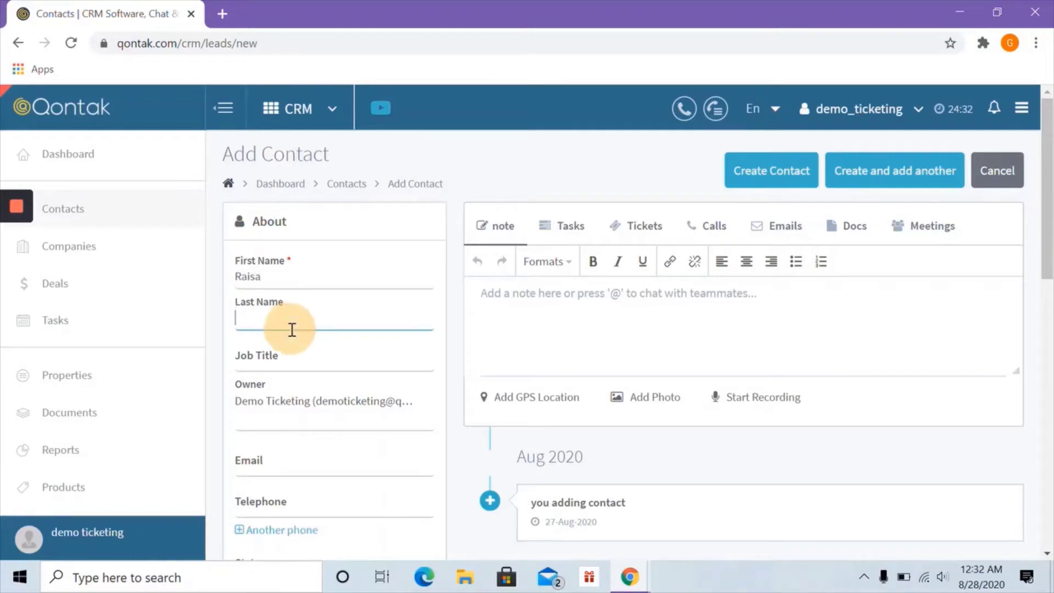
{"action": "left_click", "coordinate": [260, 366]}
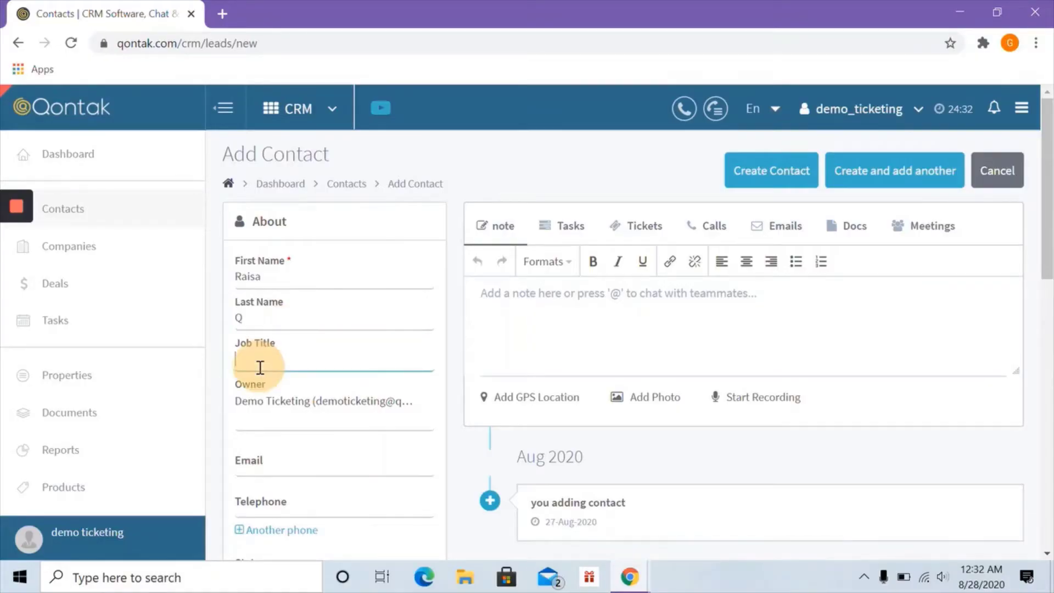
{"action": "type", "text": "Store O"}
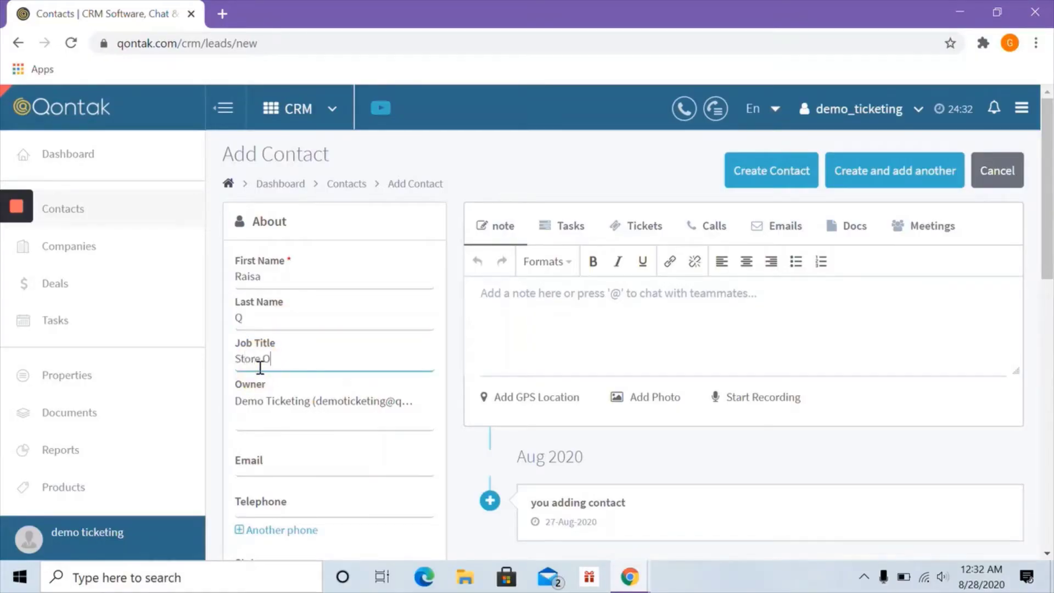
{"action": "type", "text": "wner"}
{"action": "scroll", "coordinate": [294, 396], "scroll_direction": "down", "scroll_amount": 1}
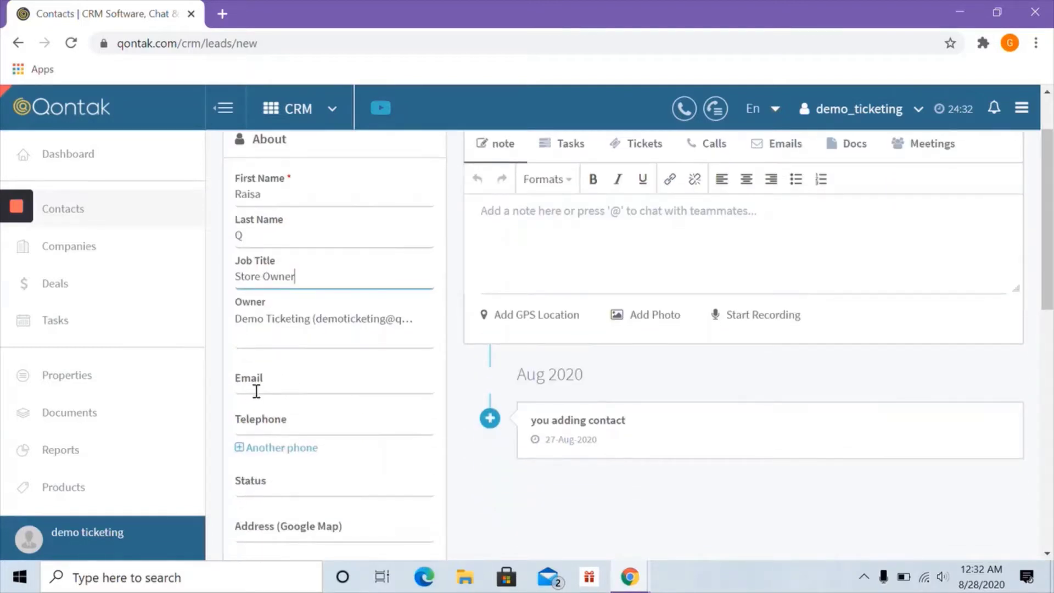
{"action": "left_click", "coordinate": [256, 391]}
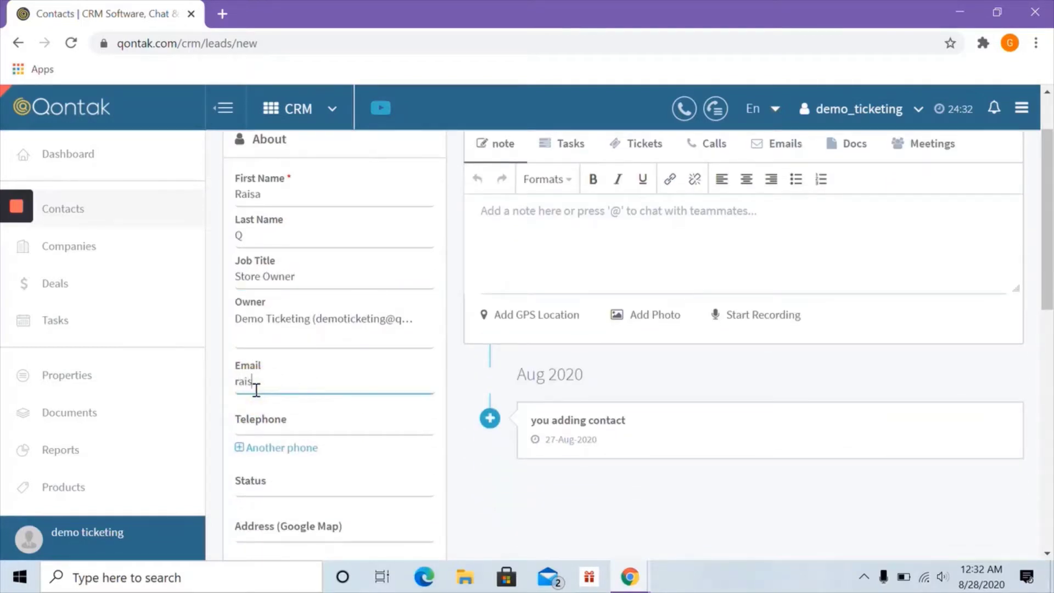
{"action": "left_click", "coordinate": [260, 431]}
{"action": "type", "text": "5678905678"}
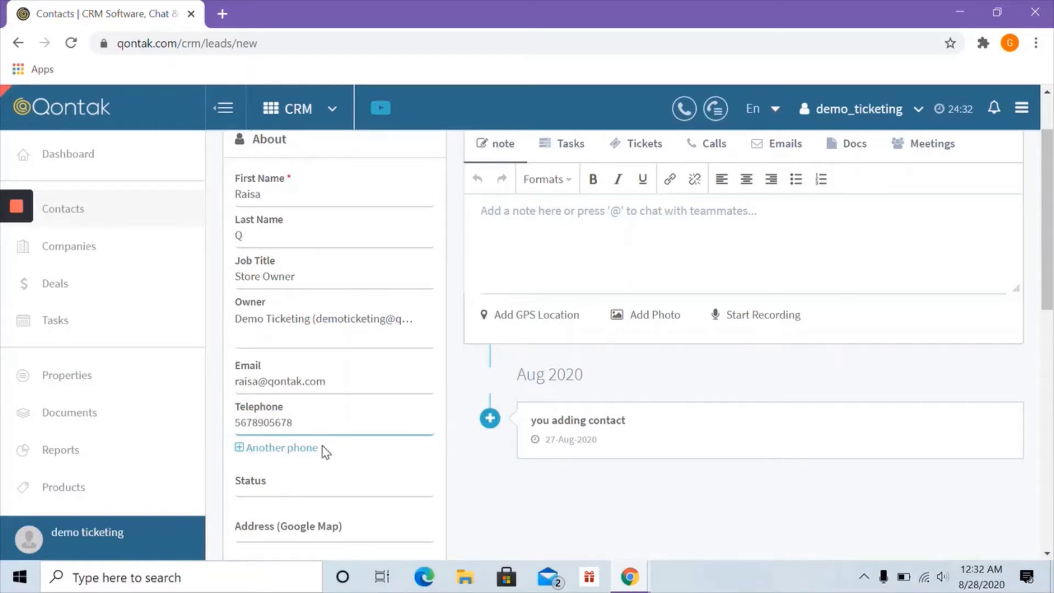
- Set Warna Pilihan to Merah and return to the top of the form
{"action": "scroll", "coordinate": [335, 396], "scroll_direction": "down", "scroll_amount": 1}
{"action": "scroll", "coordinate": [335, 397], "scroll_direction": "down", "scroll_amount": 6}
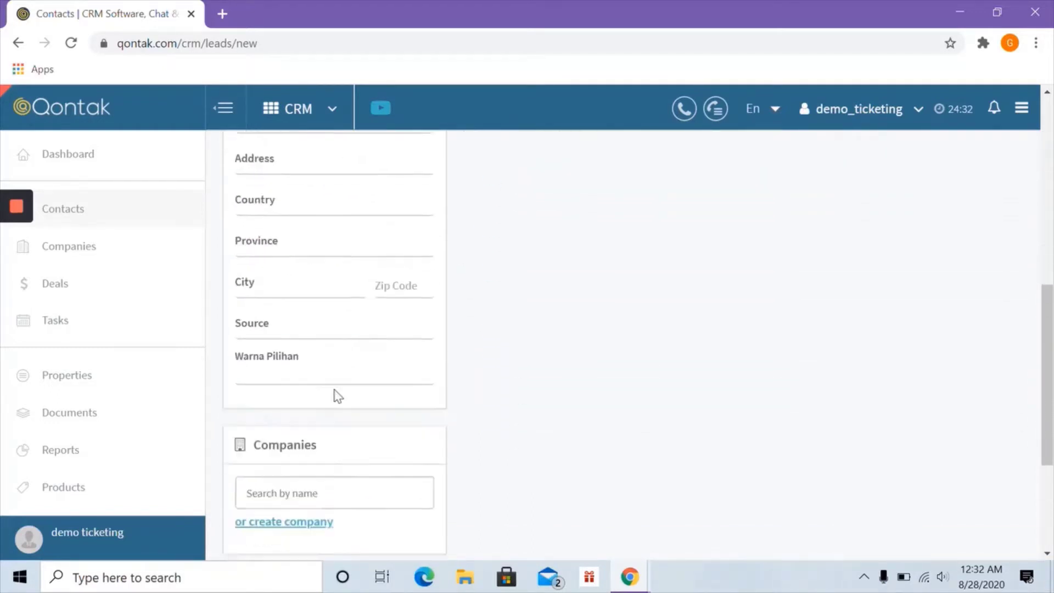
{"action": "scroll", "coordinate": [266, 272], "scroll_direction": "up", "scroll_amount": 2}
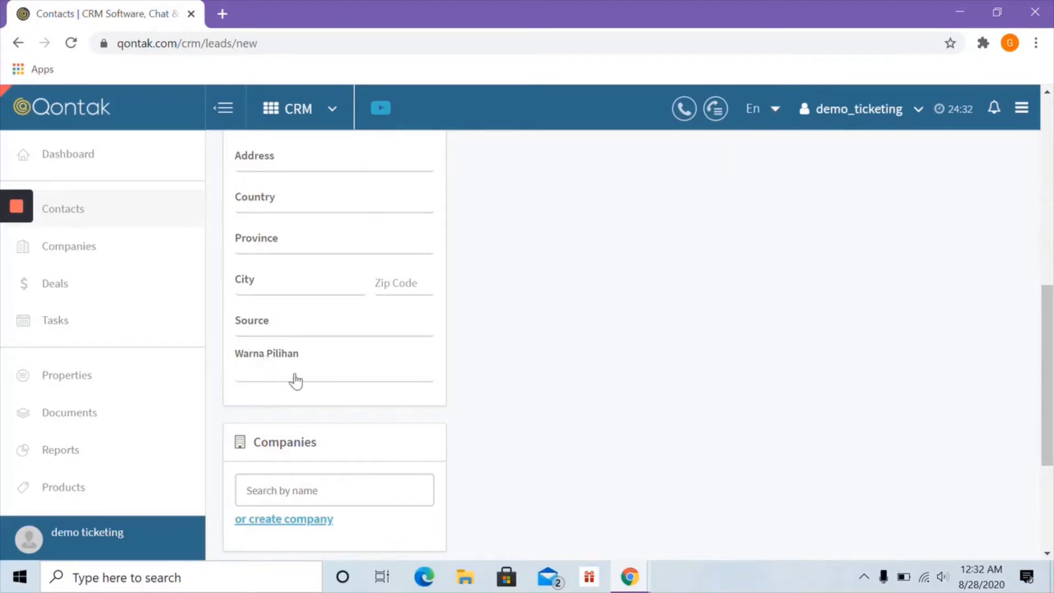
{"action": "left_click", "coordinate": [261, 379]}
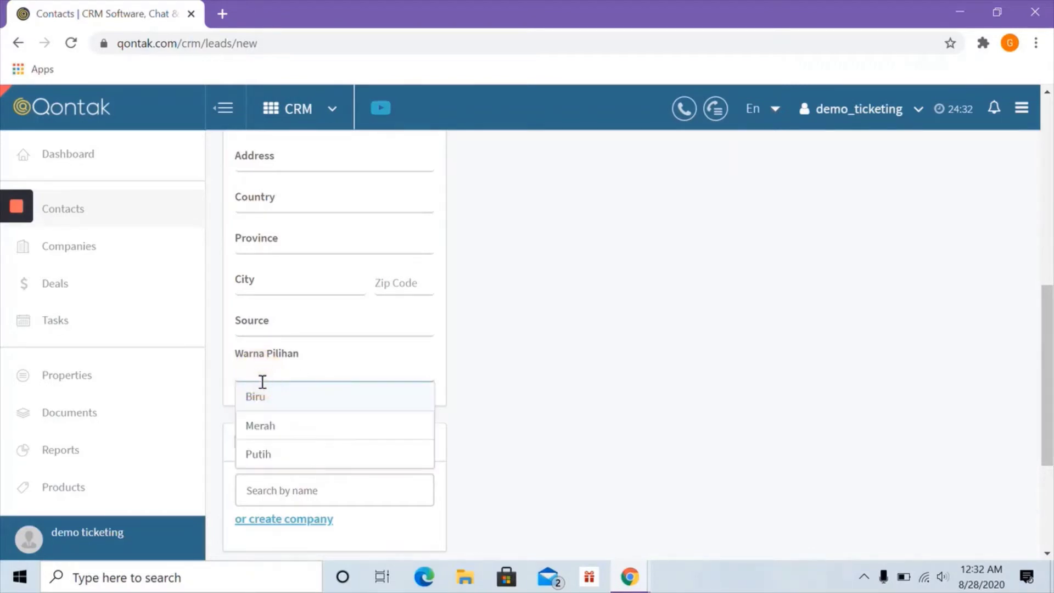
{"action": "left_click", "coordinate": [273, 435]}
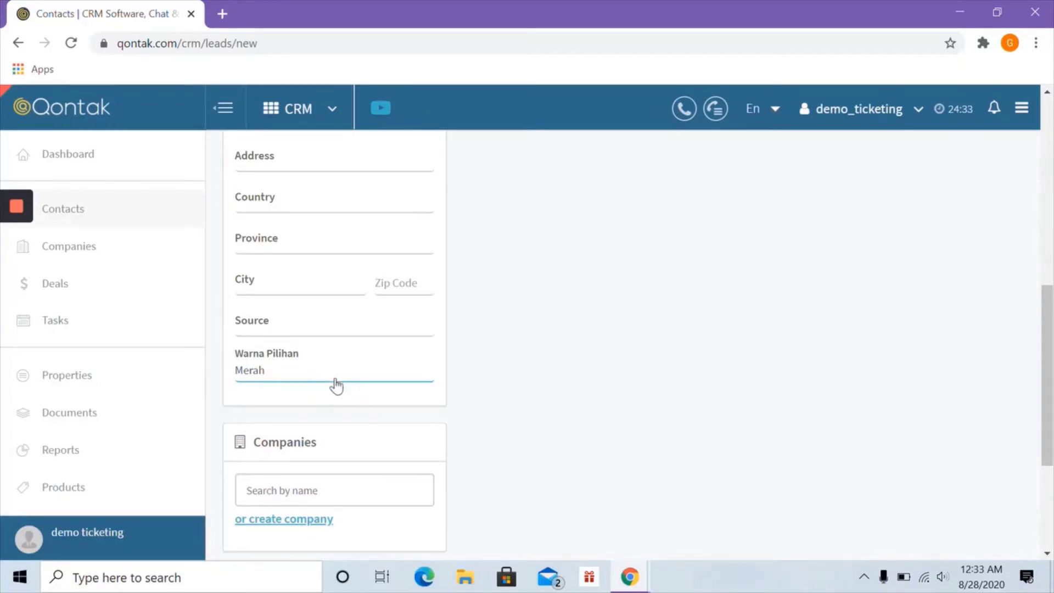
{"action": "scroll", "coordinate": [328, 368], "scroll_direction": "up", "scroll_amount": 8}
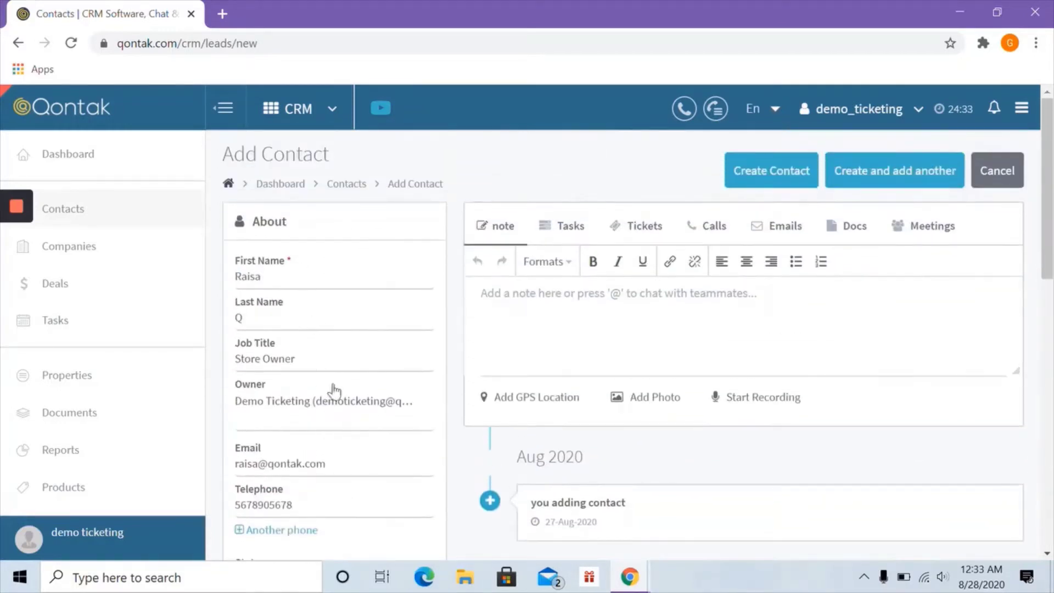
- Save the contact, open its record and check its empty Companies section
{"action": "left_click", "coordinate": [766, 176]}
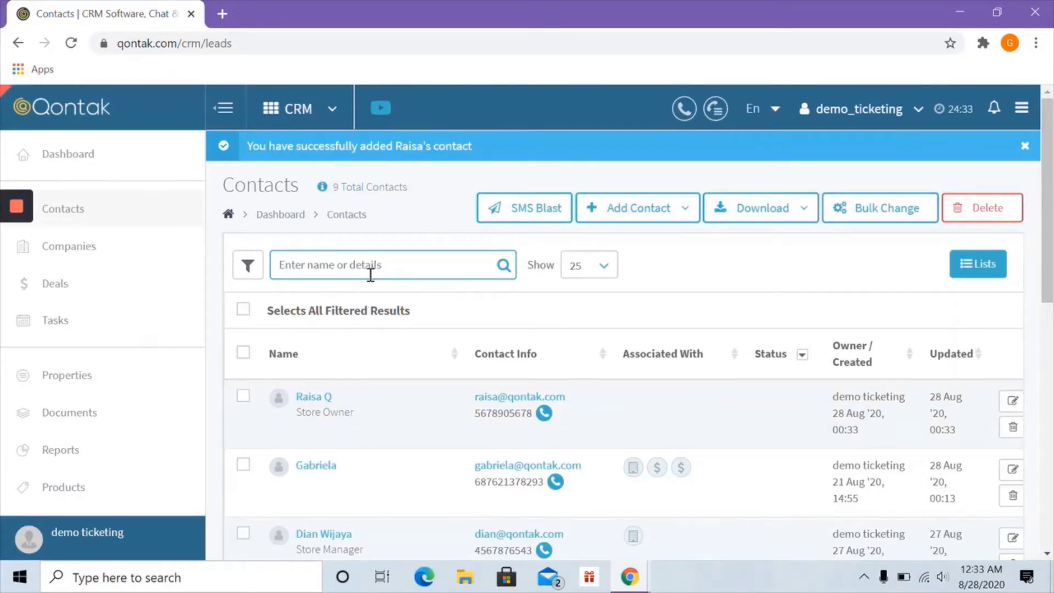
{"action": "left_click", "coordinate": [311, 406]}
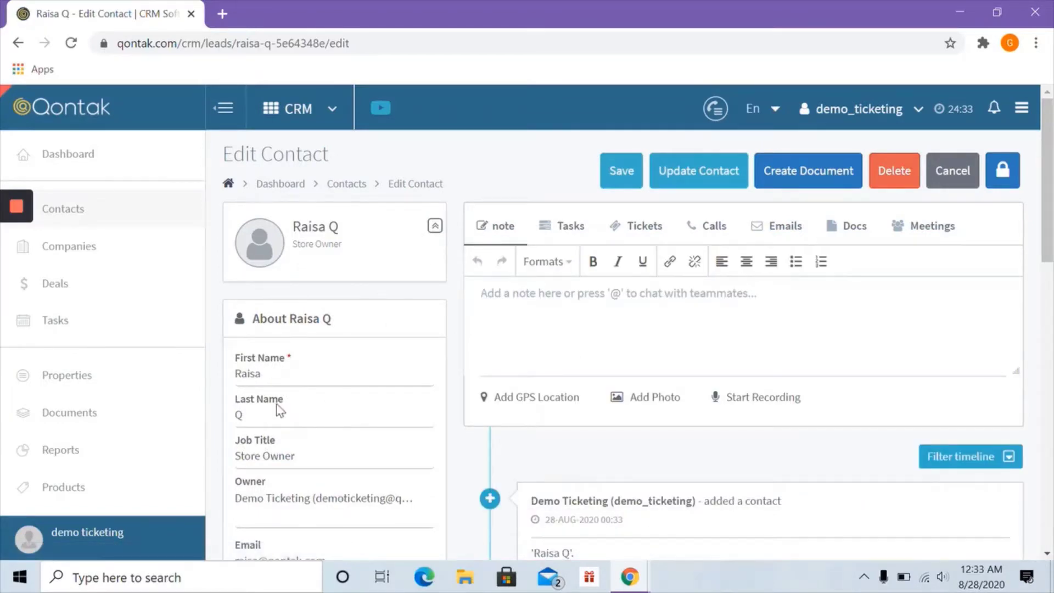
{"action": "scroll", "coordinate": [348, 379], "scroll_direction": "down", "scroll_amount": 3}
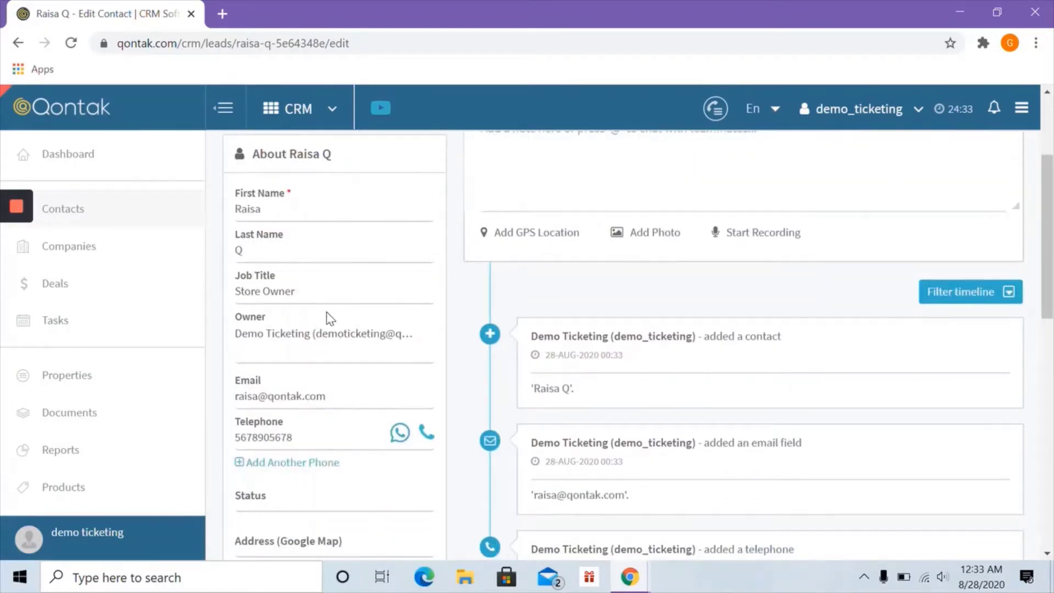
{"action": "scroll", "coordinate": [313, 345], "scroll_direction": "down", "scroll_amount": 4}
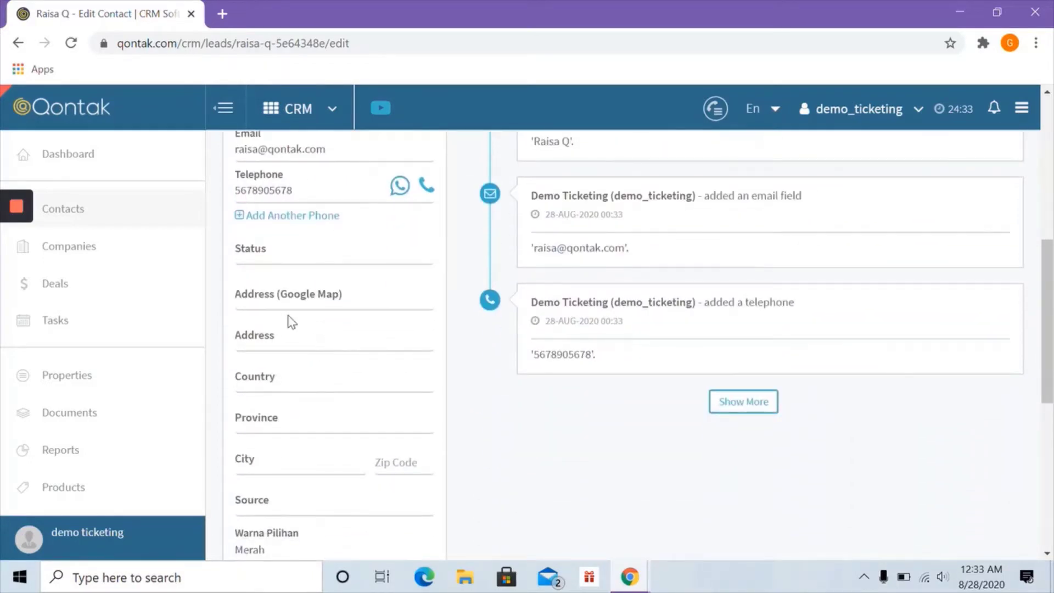
{"action": "scroll", "coordinate": [311, 350], "scroll_direction": "down", "scroll_amount": 2}
{"action": "scroll", "coordinate": [311, 350], "scroll_direction": "down", "scroll_amount": 6}
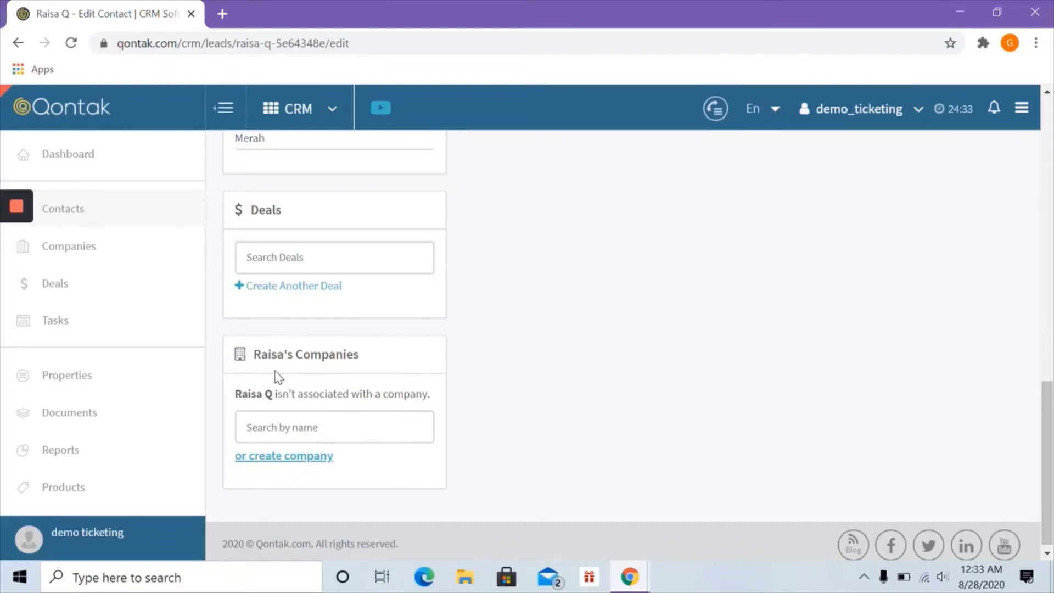
{"action": "scroll", "coordinate": [276, 376], "scroll_direction": "up", "scroll_amount": 8}
{"action": "scroll", "coordinate": [276, 376], "scroll_direction": "up", "scroll_amount": 5}
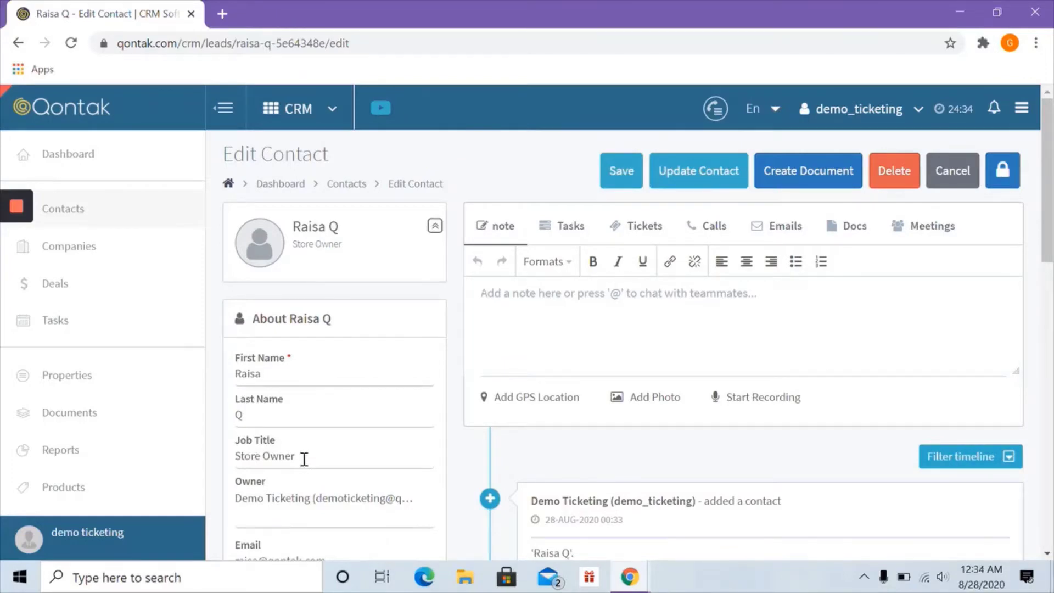
{"action": "scroll", "coordinate": [304, 459], "scroll_direction": "down", "scroll_amount": 13}
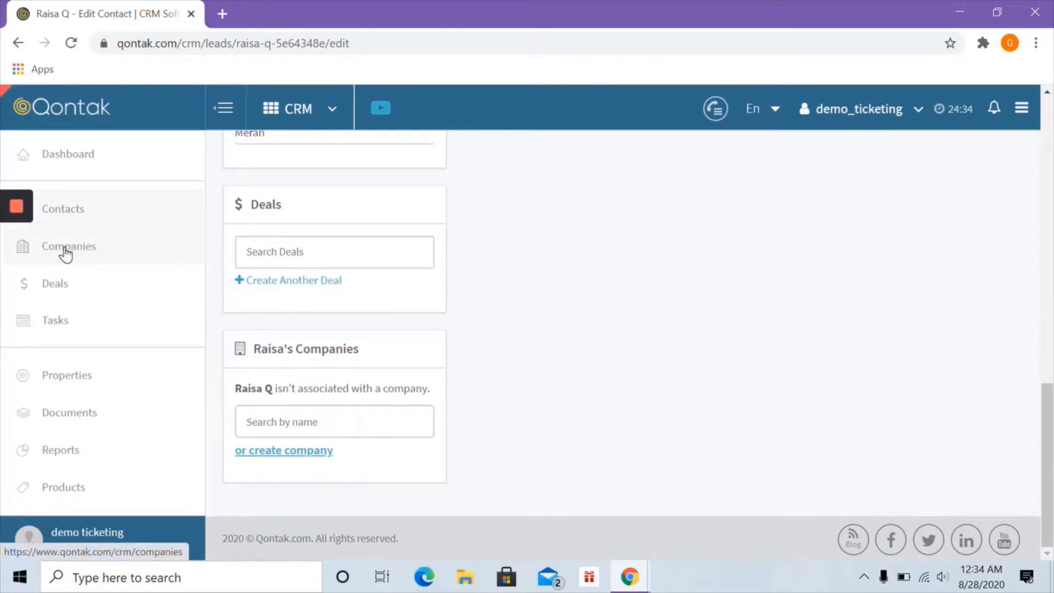
{"action": "right_click", "coordinate": [83, 250]}
- Open the companies list in a new tab and search existing companies for 'Mak'
{"action": "left_click", "coordinate": [93, 259]}
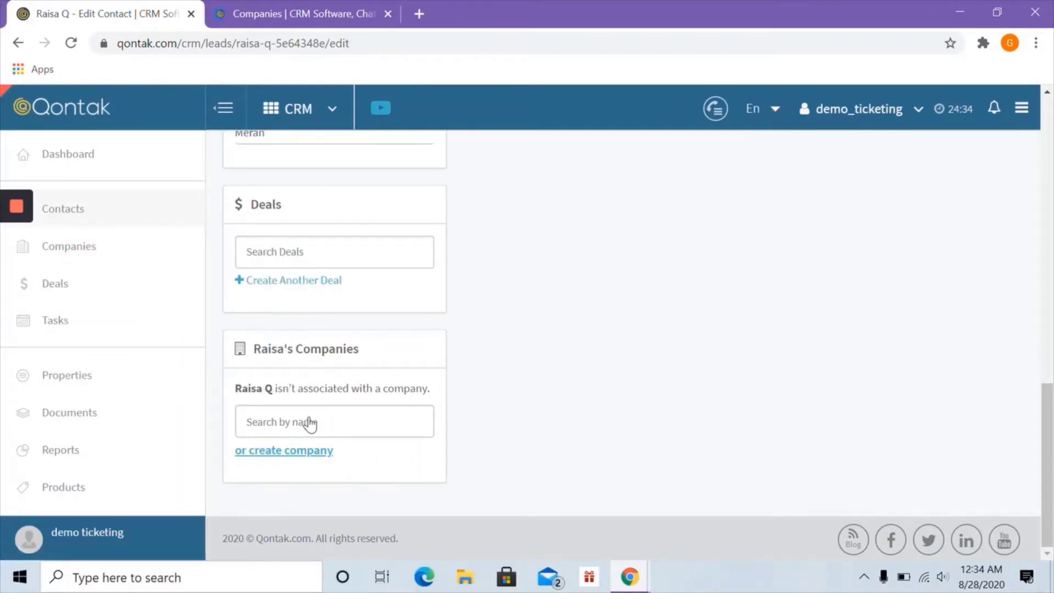
{"action": "left_click", "coordinate": [336, 422]}
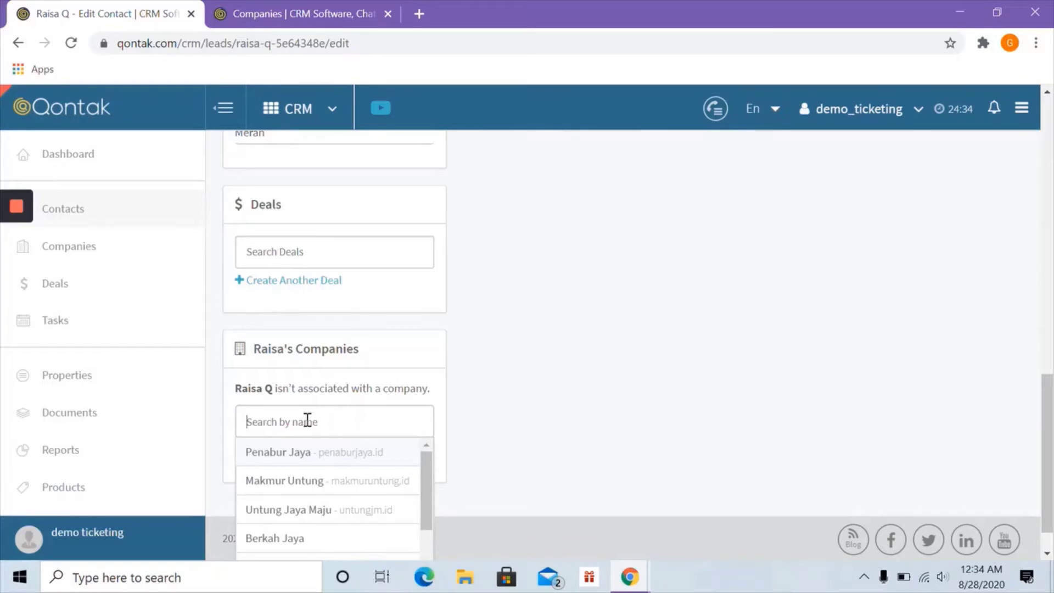
{"action": "type", "text": "Makm"}
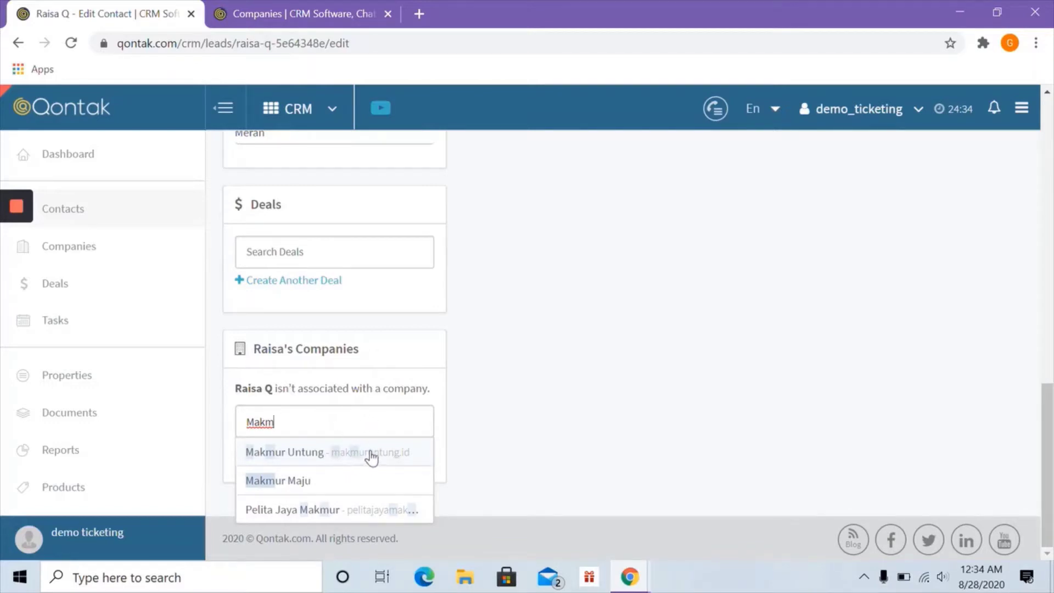
{"action": "left_click", "coordinate": [455, 427]}
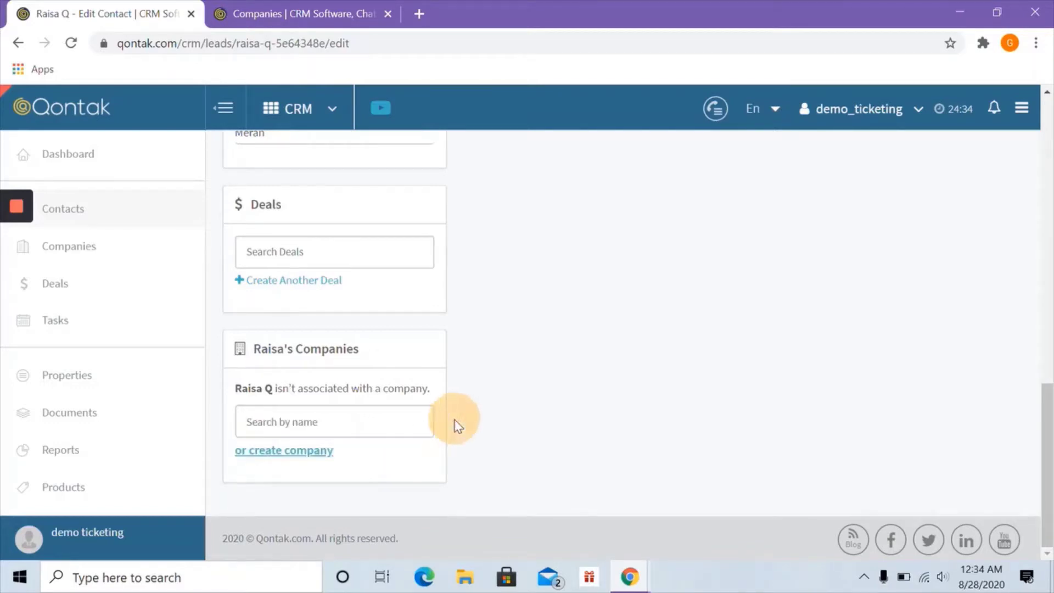
- Create company Makmur Jaya with website makmurjaya.id, linked to the contact
{"action": "left_click", "coordinate": [292, 452]}
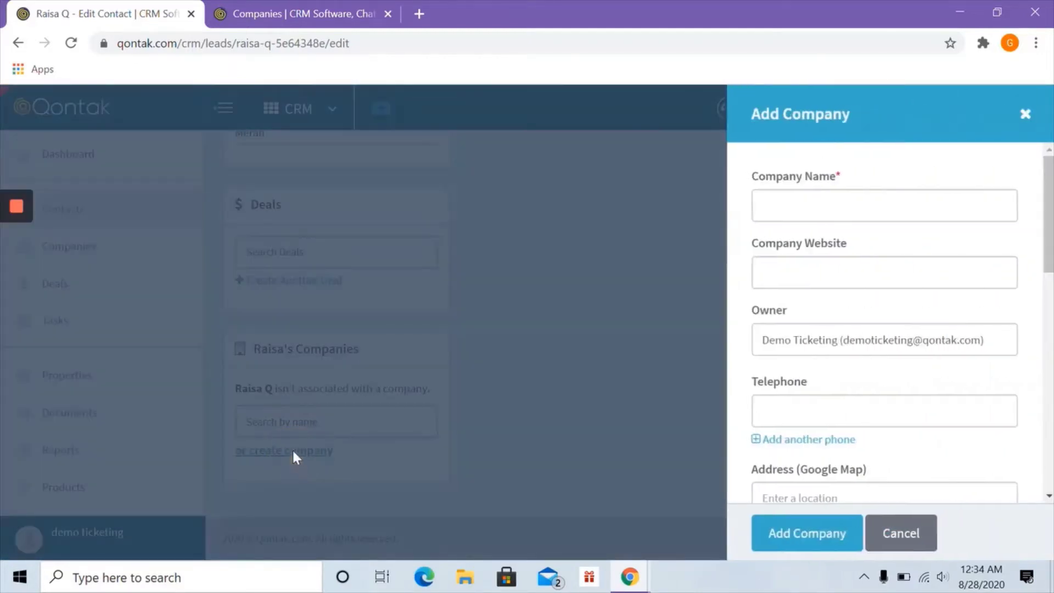
{"action": "left_click", "coordinate": [824, 208]}
{"action": "type", "text": "M"}
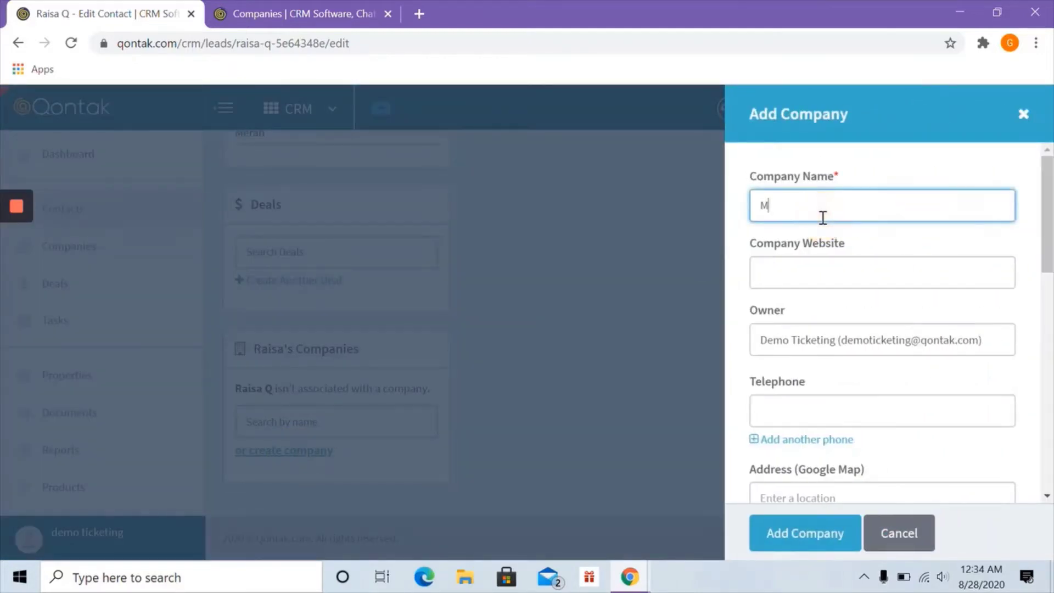
{"action": "type", "text": "akmur Jaya"}
{"action": "left_click", "coordinate": [808, 265]}
{"action": "type", "text": "ma"}
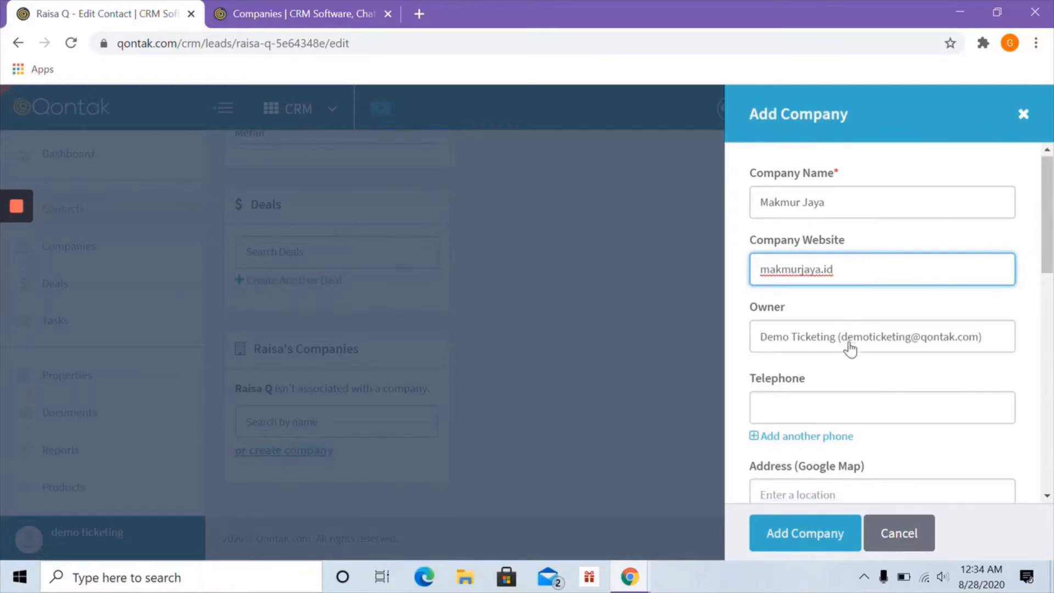
{"action": "scroll", "coordinate": [850, 324], "scroll_direction": "down", "scroll_amount": 8}
{"action": "scroll", "coordinate": [868, 348], "scroll_direction": "down", "scroll_amount": 1}
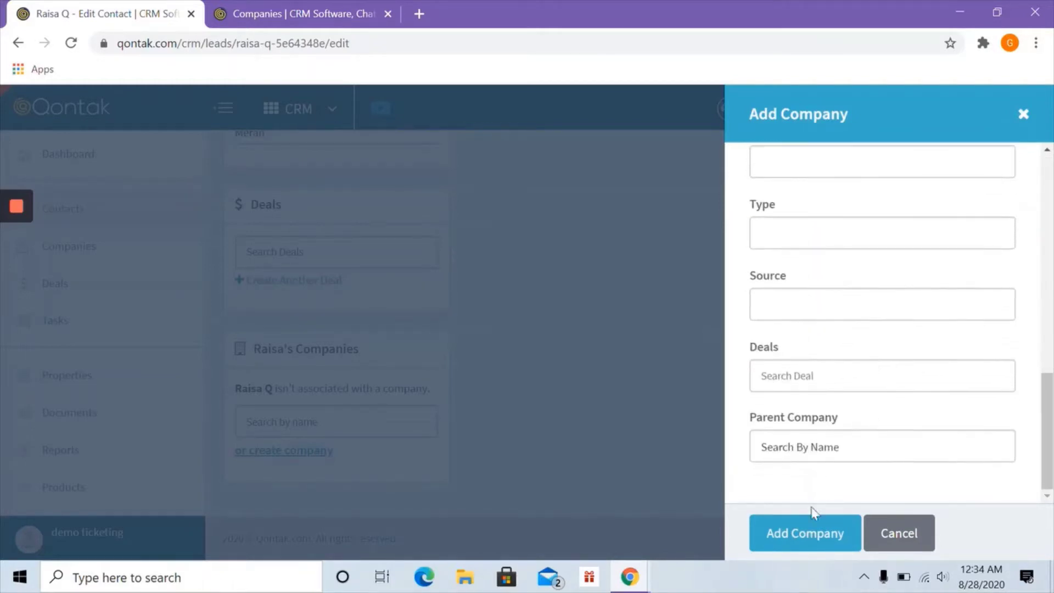
{"action": "left_click", "coordinate": [806, 533]}
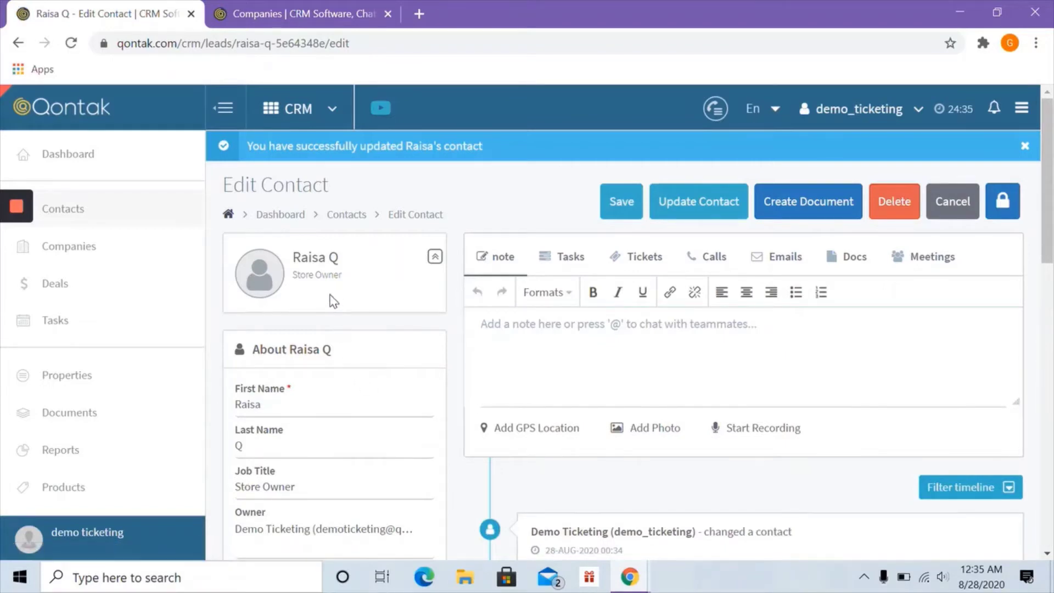
{"action": "scroll", "coordinate": [336, 317], "scroll_direction": "down", "scroll_amount": 15}
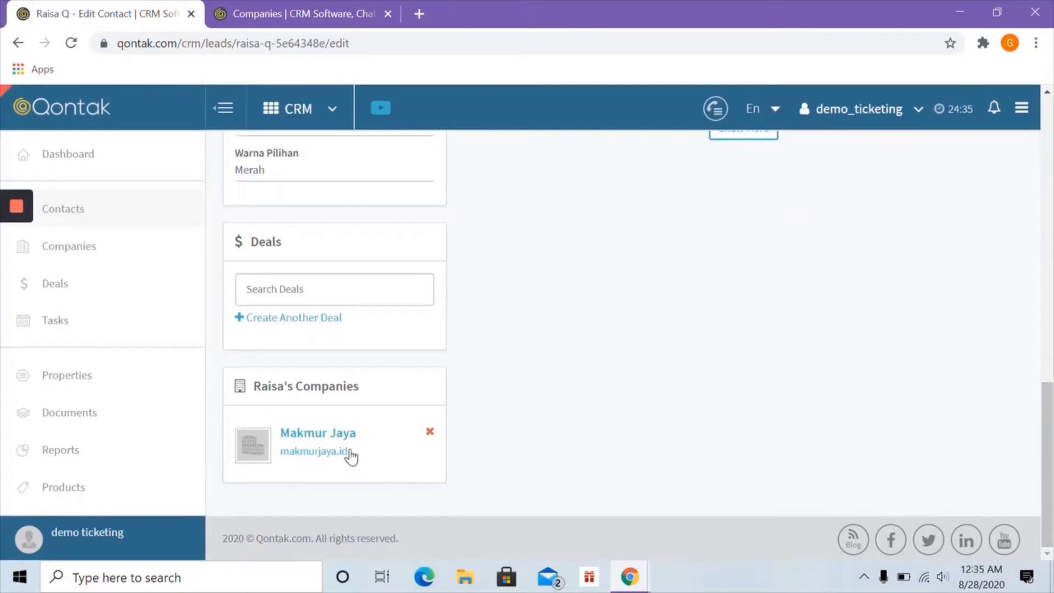
- Reload the Companies tab so Makmur Jaya appears among the 13 companies
{"action": "left_click", "coordinate": [71, 216]}
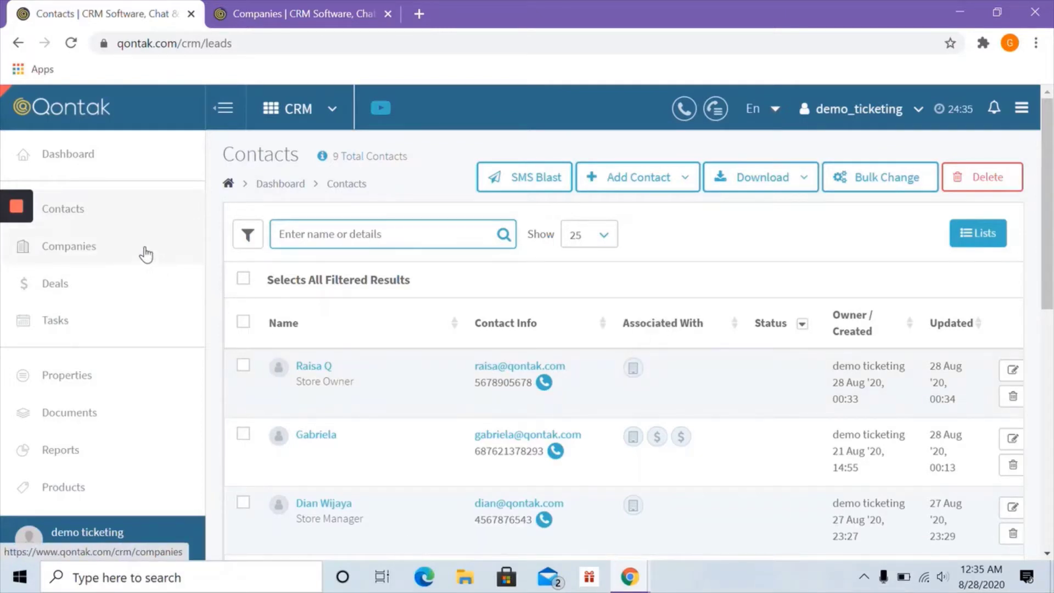
{"action": "left_click", "coordinate": [236, 13]}
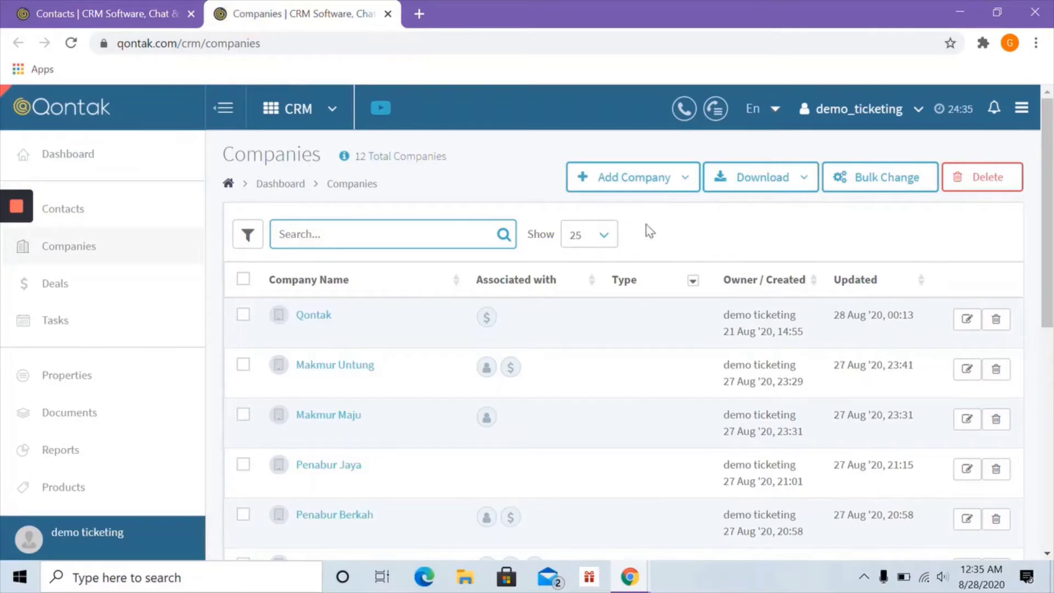
{"action": "key", "text": "F5"}
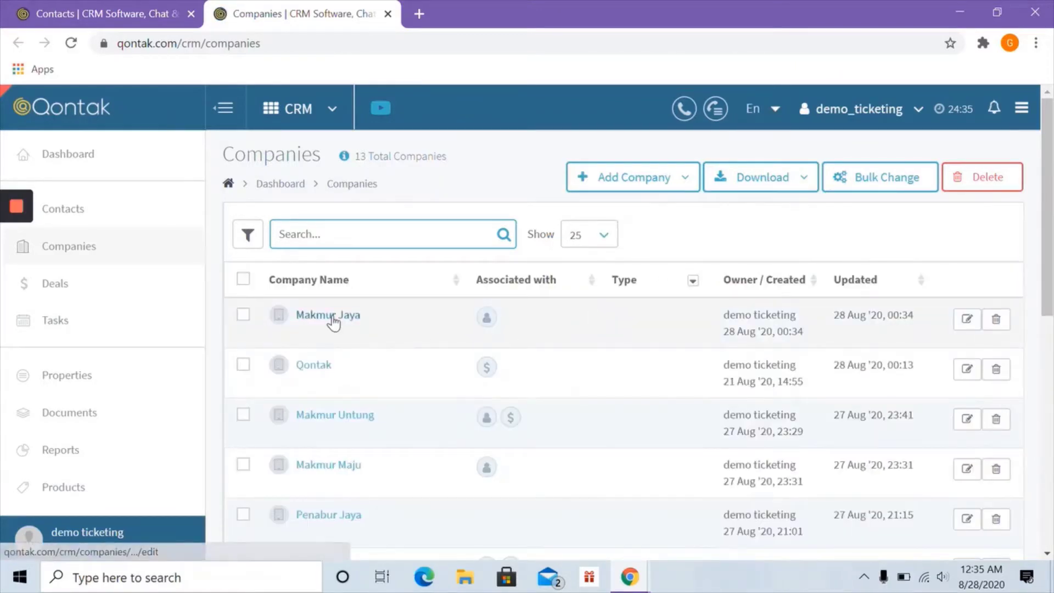
{"action": "mouse_move", "coordinate": [487, 320]}
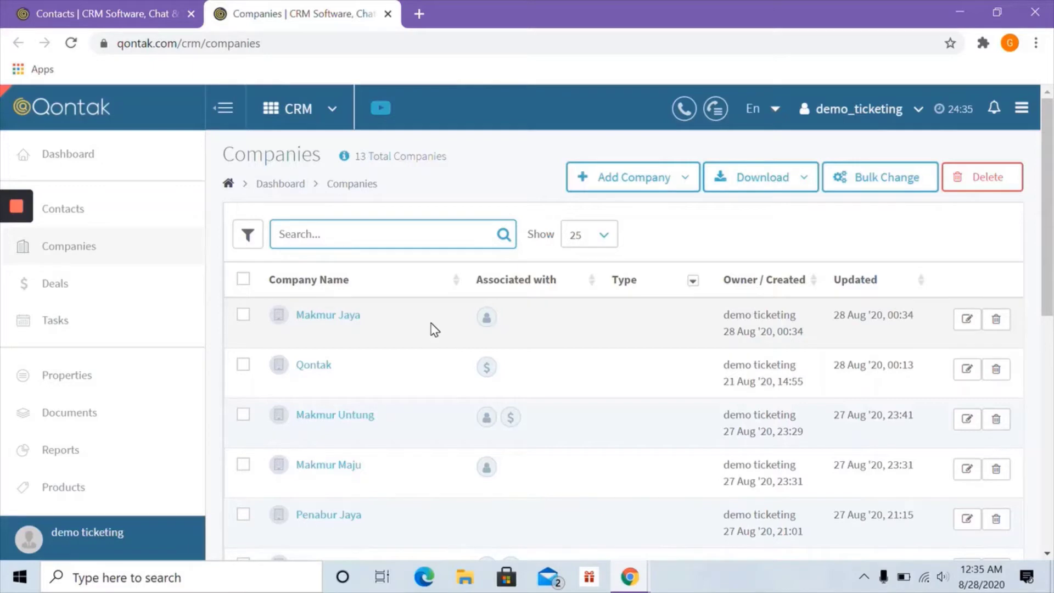
{"action": "left_click", "coordinate": [587, 194]}
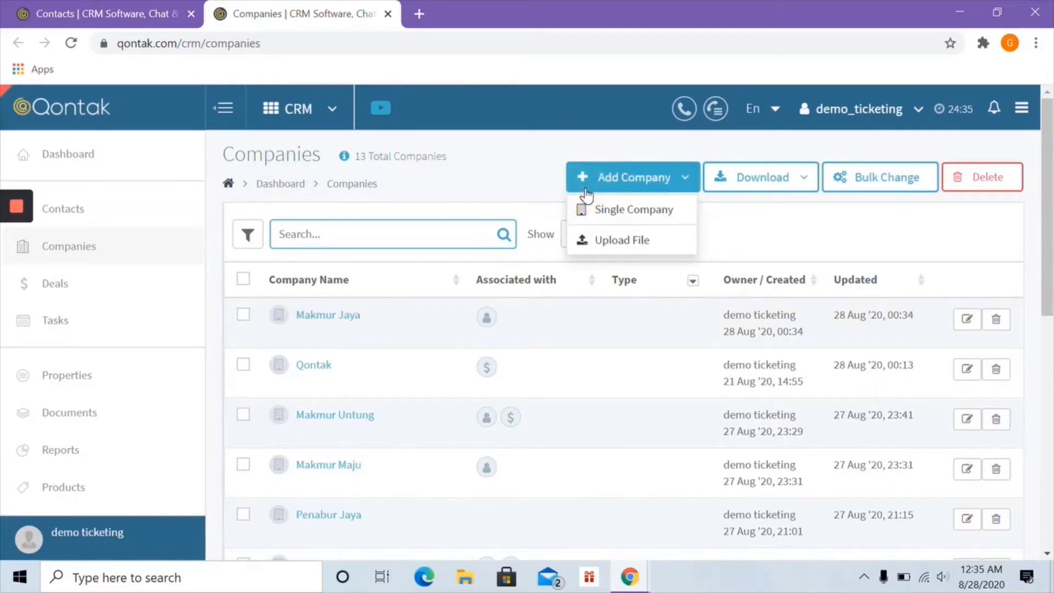
- Set Makmur Untung as Makmur Jaya's parent company and save
{"action": "left_click", "coordinate": [329, 318]}
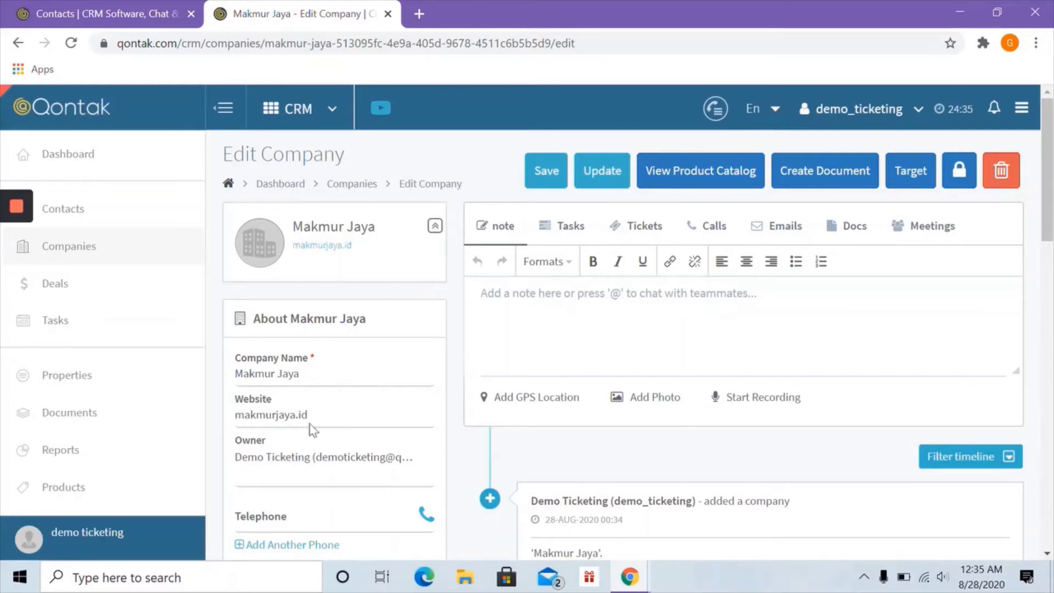
{"action": "scroll", "coordinate": [341, 418], "scroll_direction": "down", "scroll_amount": 12}
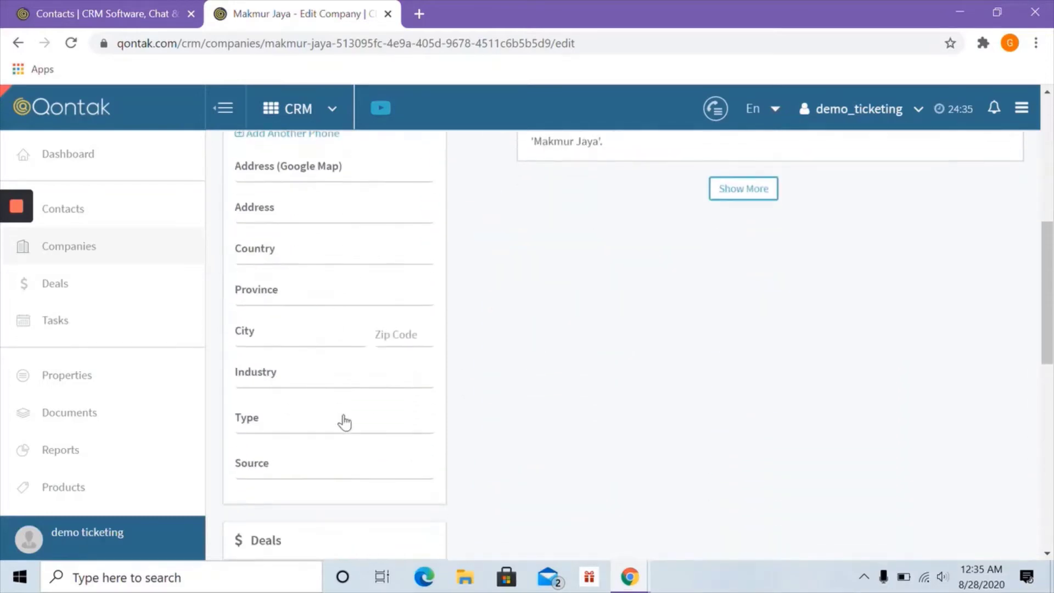
{"action": "scroll", "coordinate": [349, 415], "scroll_direction": "down", "scroll_amount": 1}
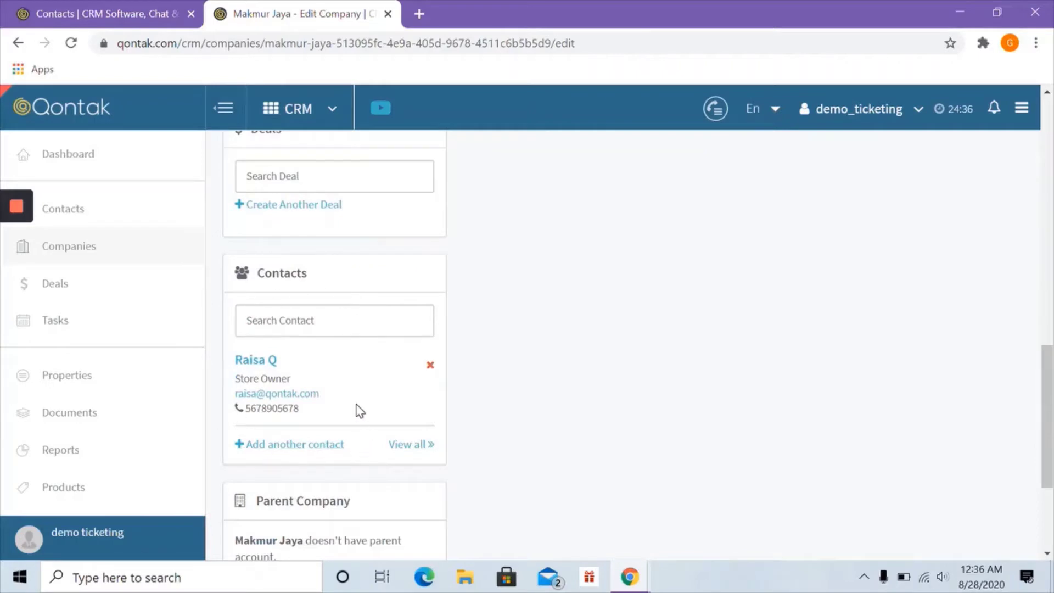
{"action": "scroll", "coordinate": [358, 411], "scroll_direction": "down", "scroll_amount": 2}
{"action": "scroll", "coordinate": [358, 411], "scroll_direction": "down", "scroll_amount": 1}
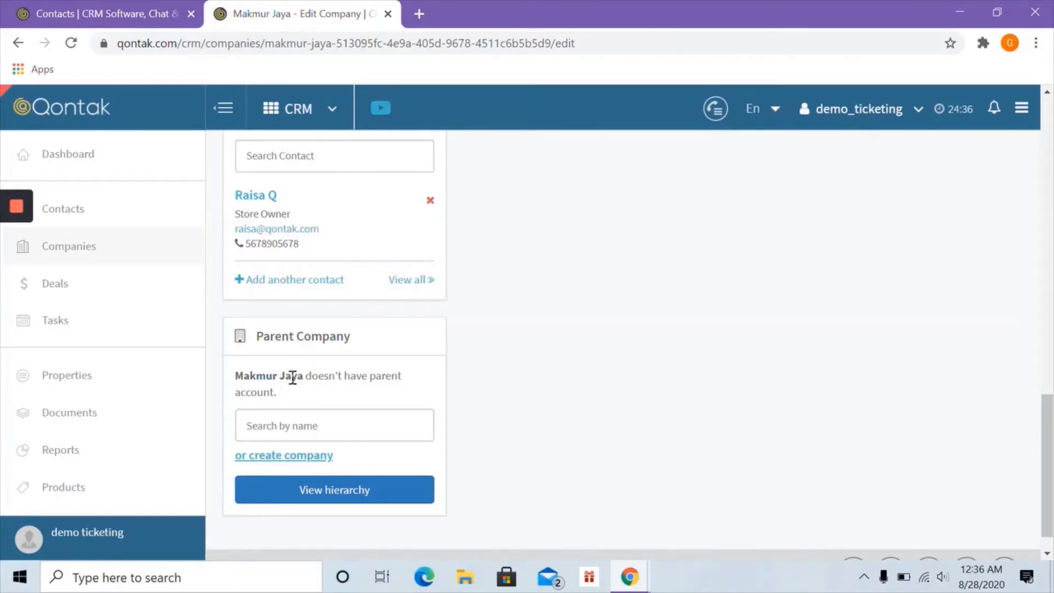
{"action": "left_click", "coordinate": [297, 426]}
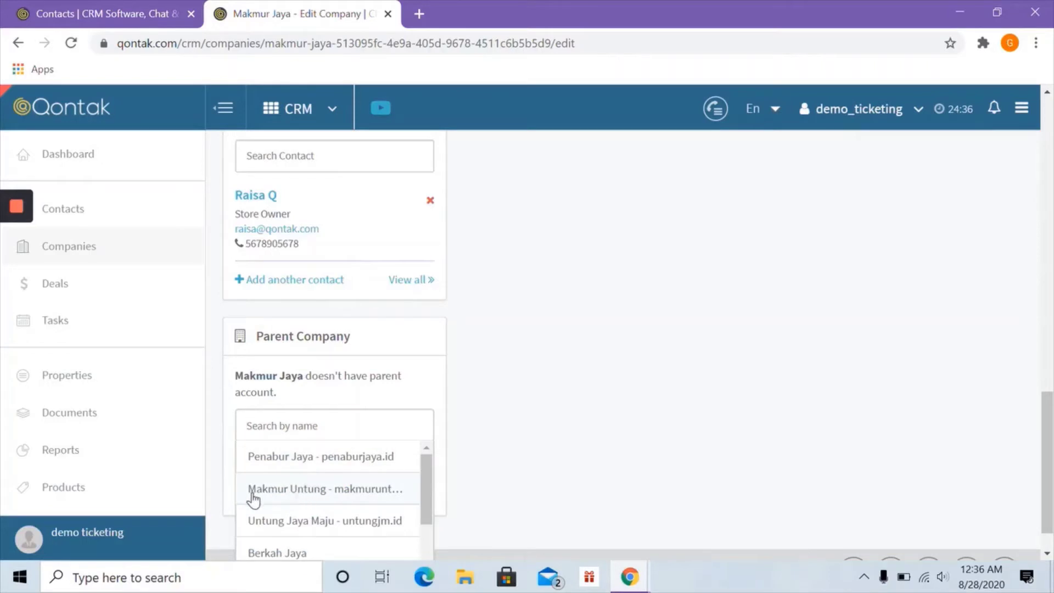
{"action": "left_click", "coordinate": [322, 494]}
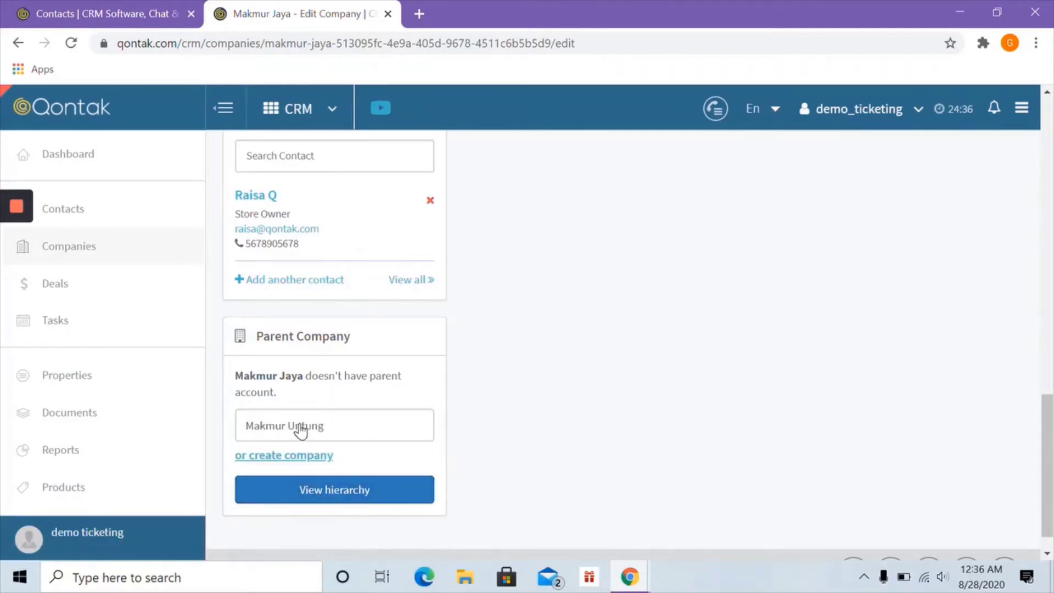
{"action": "scroll", "coordinate": [442, 400], "scroll_direction": "up", "scroll_amount": 8}
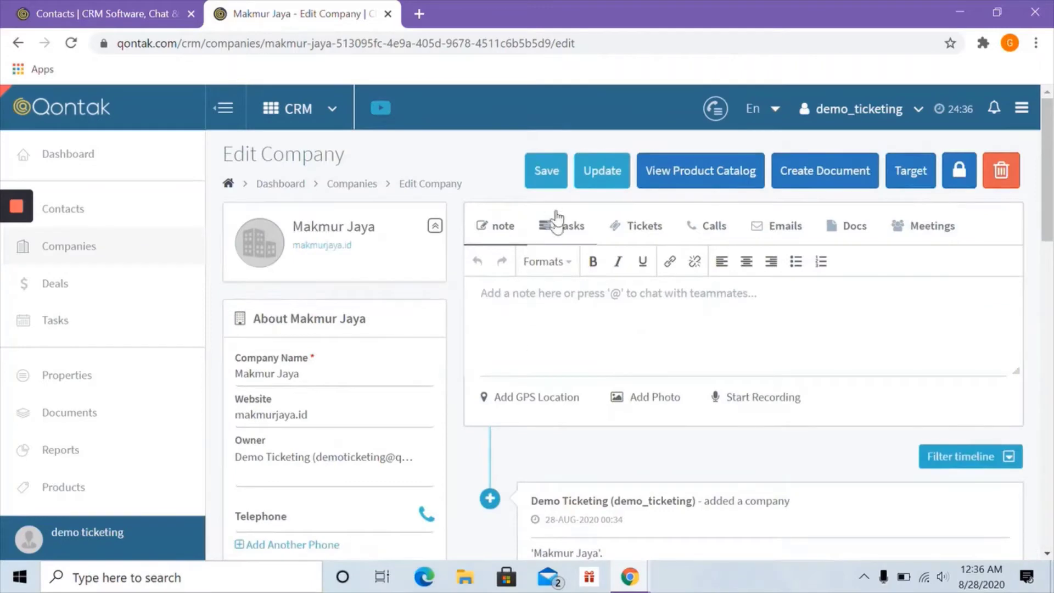
{"action": "left_click", "coordinate": [547, 170]}
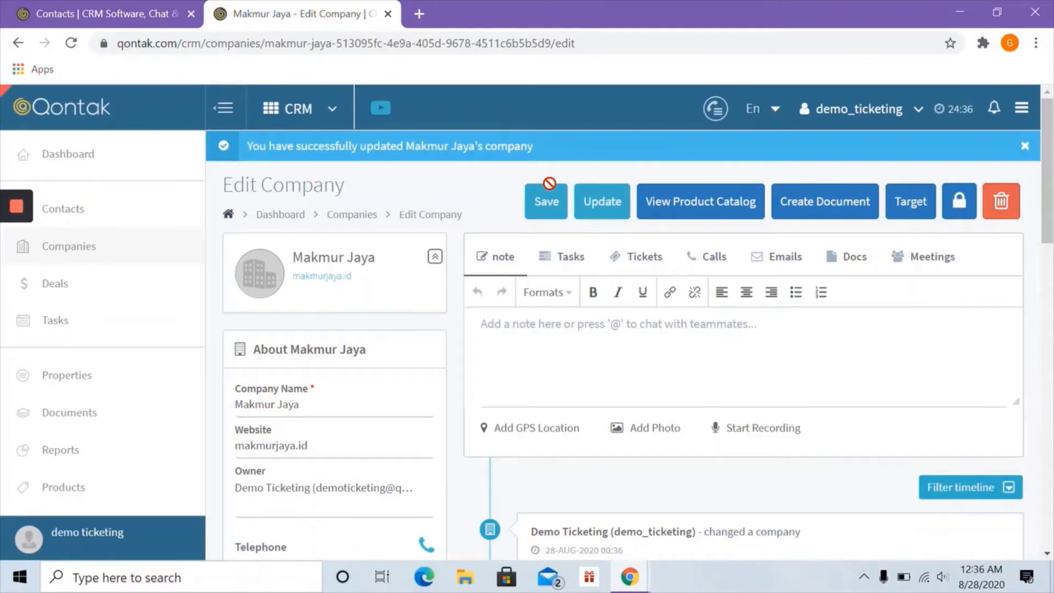
- Show Makmur Jaya's company hierarchy under Makmur Untung
{"action": "scroll", "coordinate": [361, 385], "scroll_direction": "down", "scroll_amount": 5}
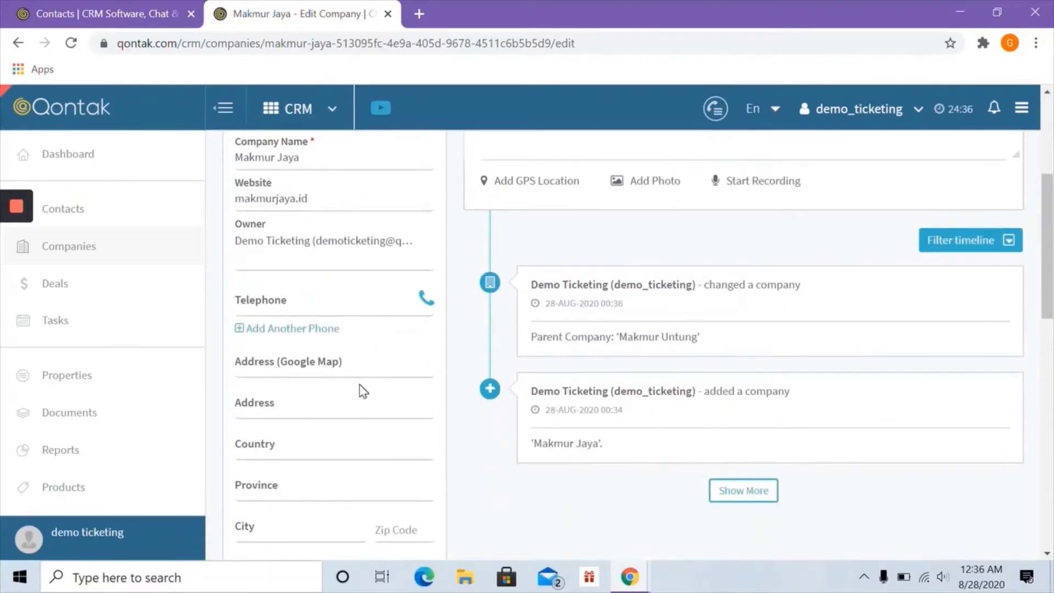
{"action": "scroll", "coordinate": [360, 390], "scroll_direction": "down", "scroll_amount": 10}
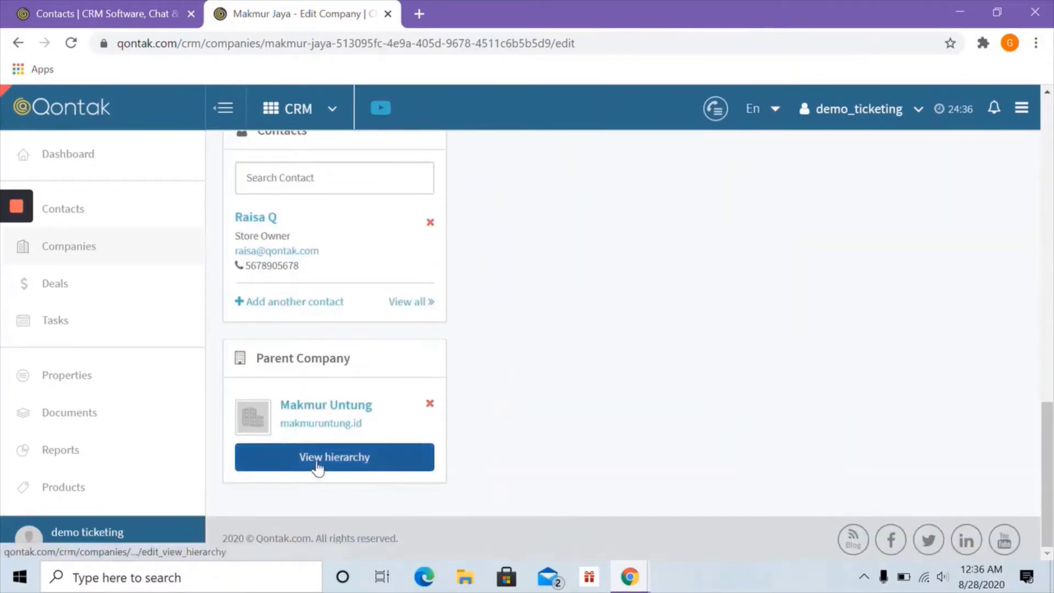
{"action": "left_click", "coordinate": [318, 468]}
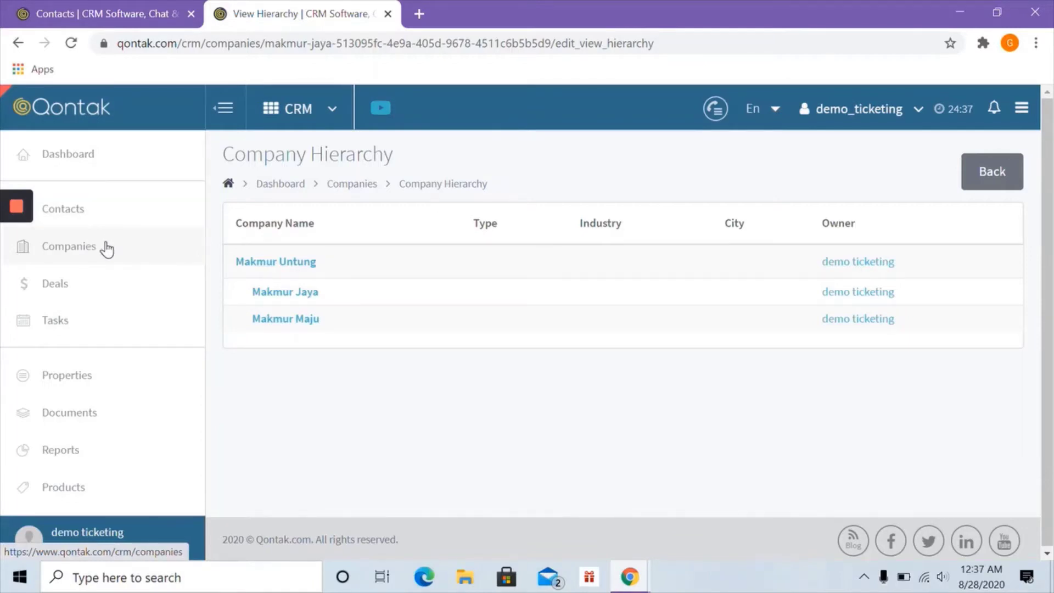
- Return to the Companies list from the hierarchy view
{"action": "left_click", "coordinate": [97, 252]}
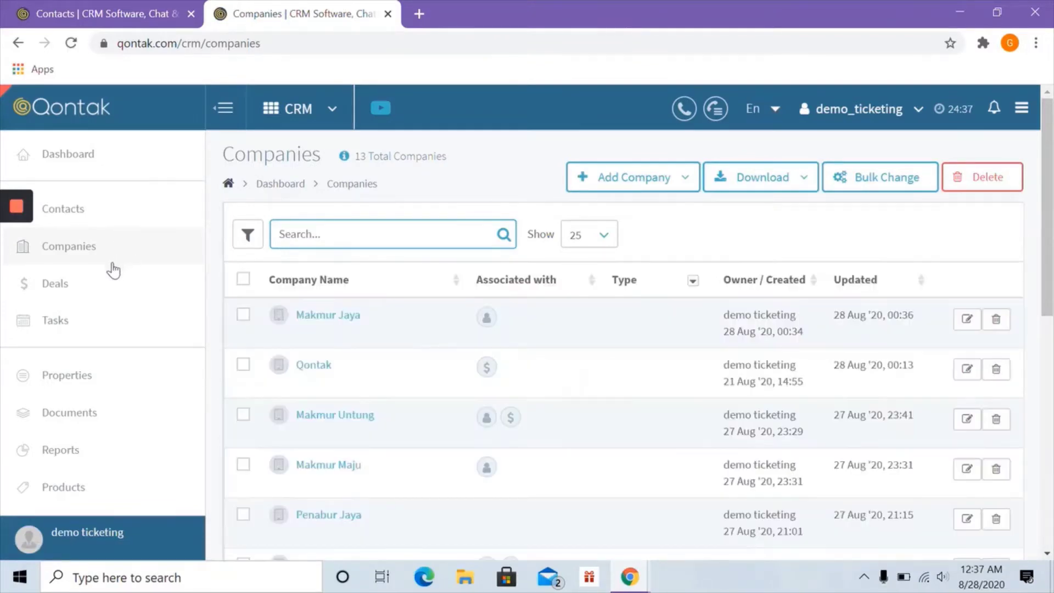
- Open the Deals page in a new browser tab and switch to it
{"action": "right_click", "coordinate": [75, 287]}
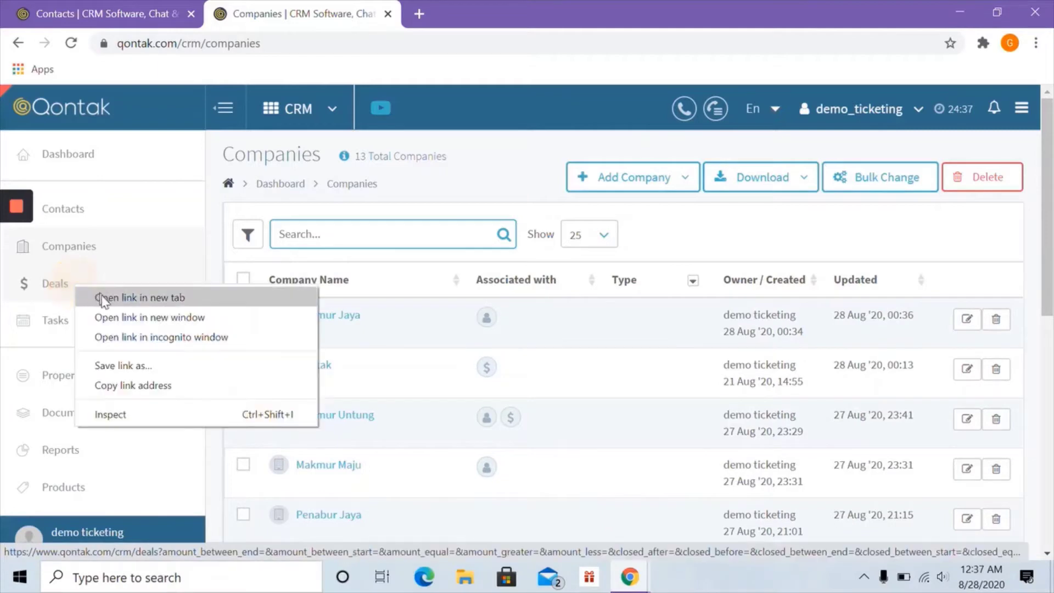
{"action": "left_click", "coordinate": [105, 298]}
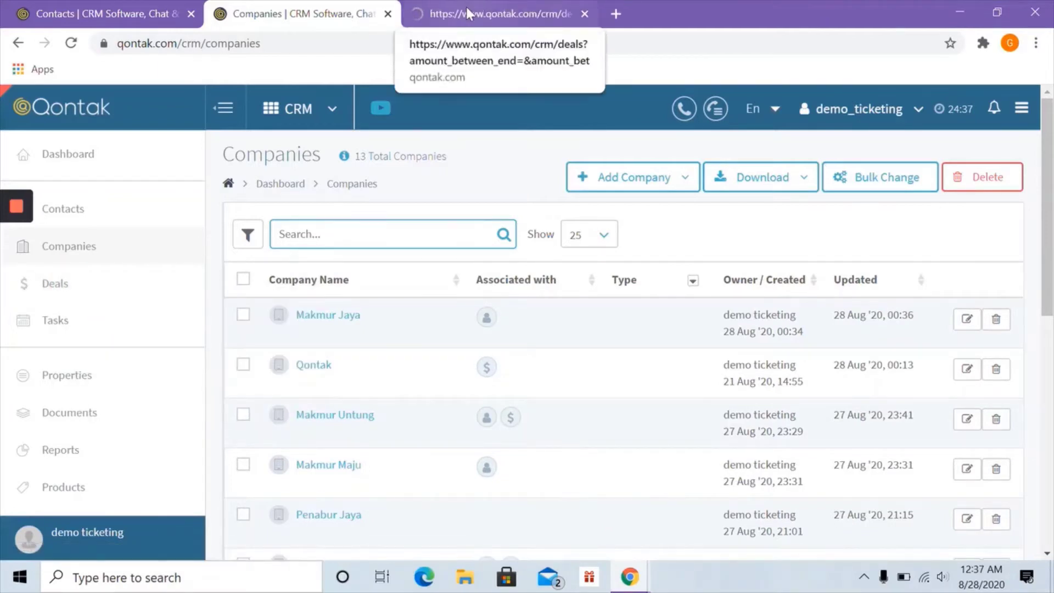
{"action": "left_click", "coordinate": [466, 7]}
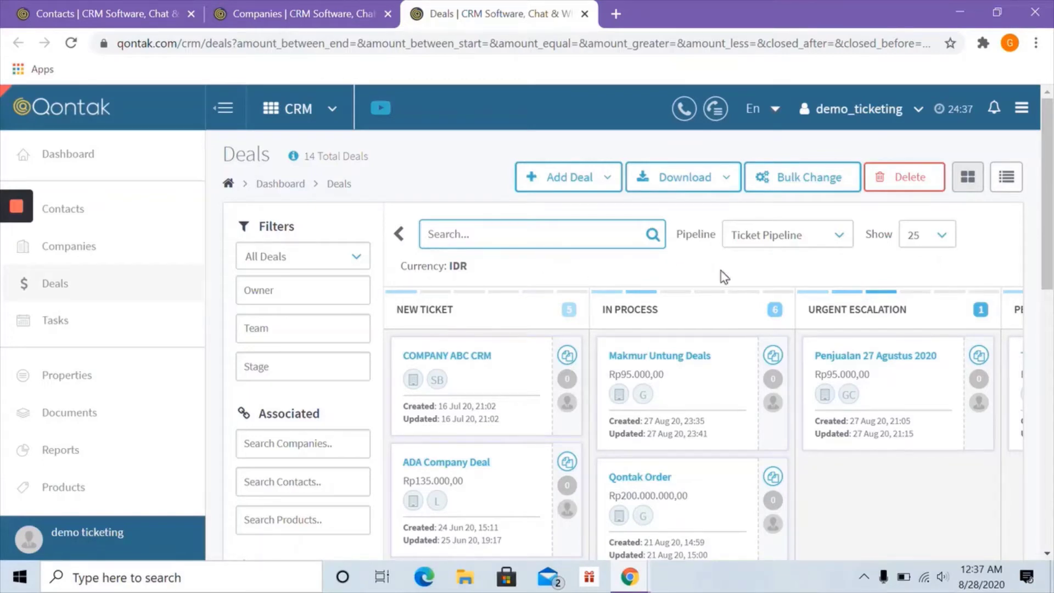
- Review the available pipelines, keeping Ticket Pipeline, and scan its stages
{"action": "left_click", "coordinate": [802, 242]}
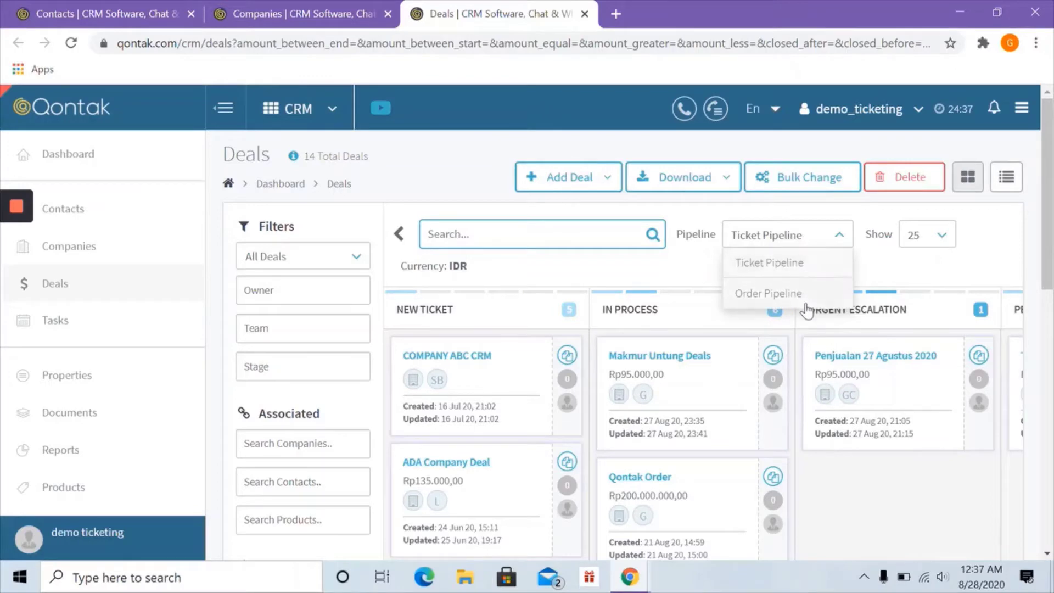
{"action": "left_click", "coordinate": [868, 268]}
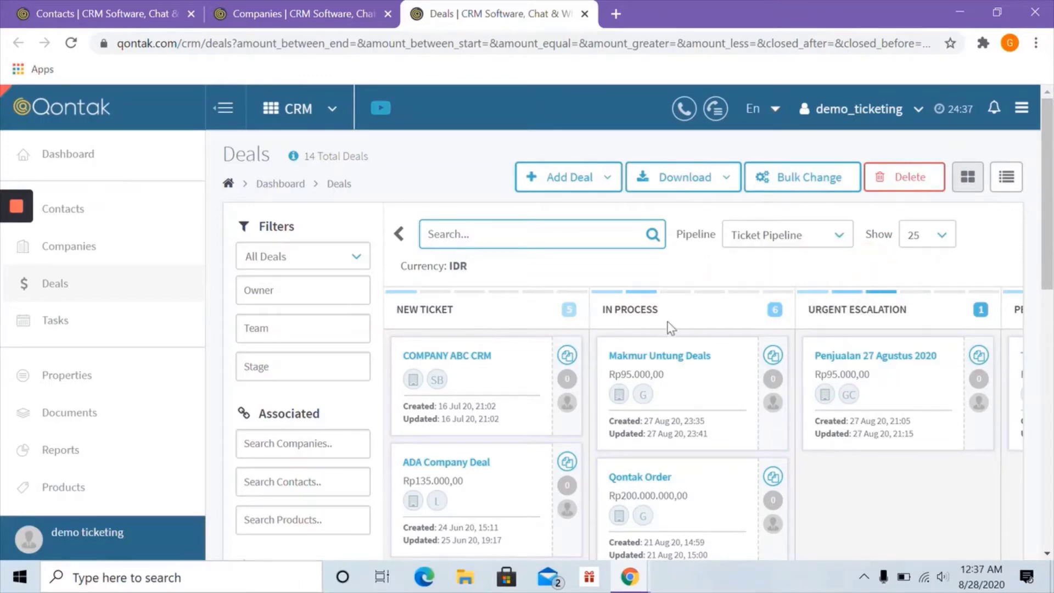
{"action": "scroll", "coordinate": [826, 324], "scroll_direction": "right", "scroll_amount": 10}
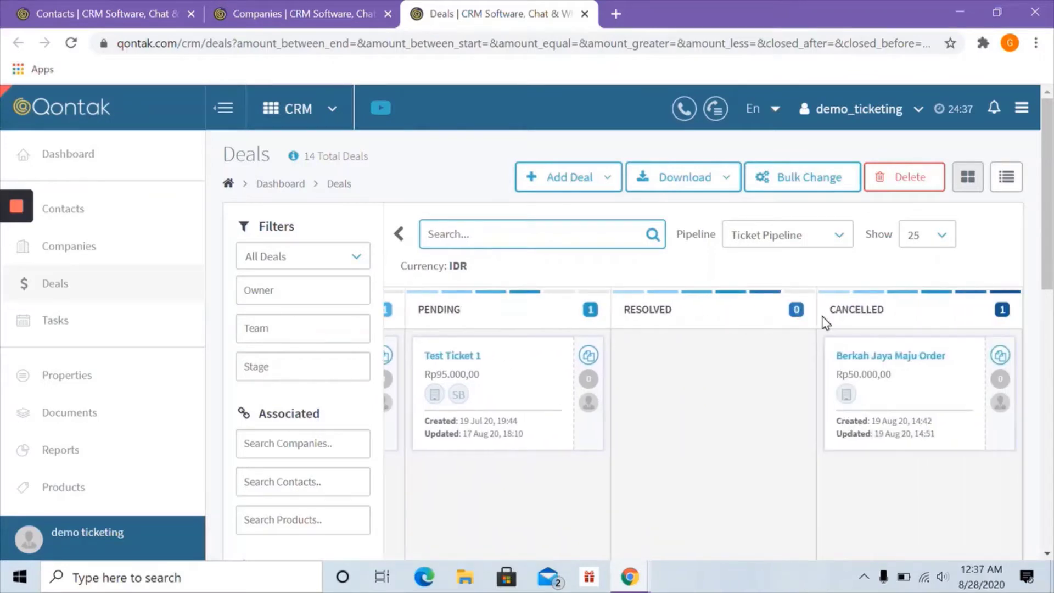
{"action": "scroll", "coordinate": [826, 324], "scroll_direction": "left", "scroll_amount": 10}
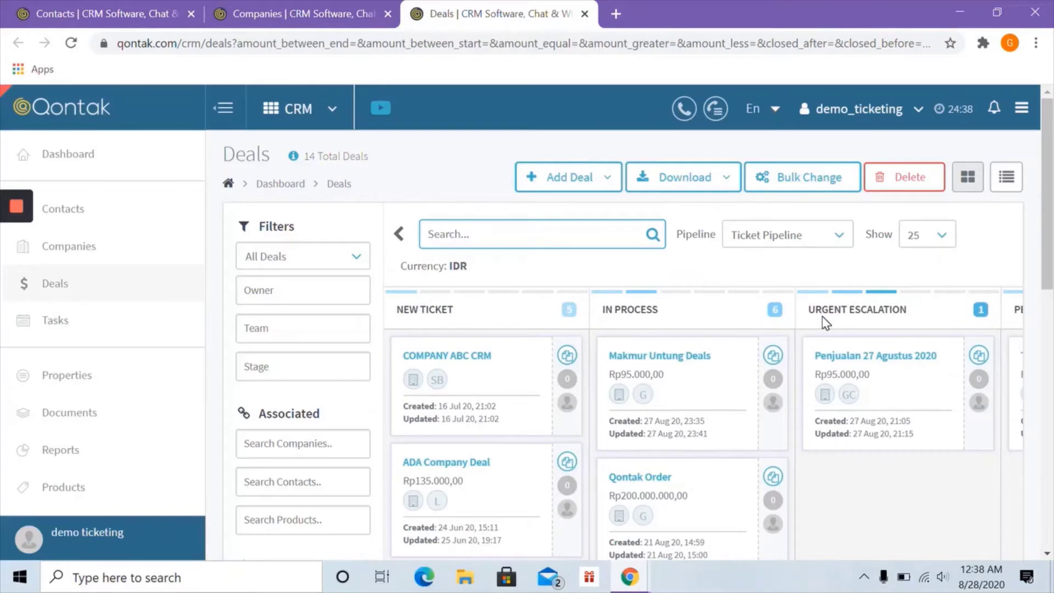
- Start a single new deal and name it Makmur Untung Deals
{"action": "left_click", "coordinate": [571, 178]}
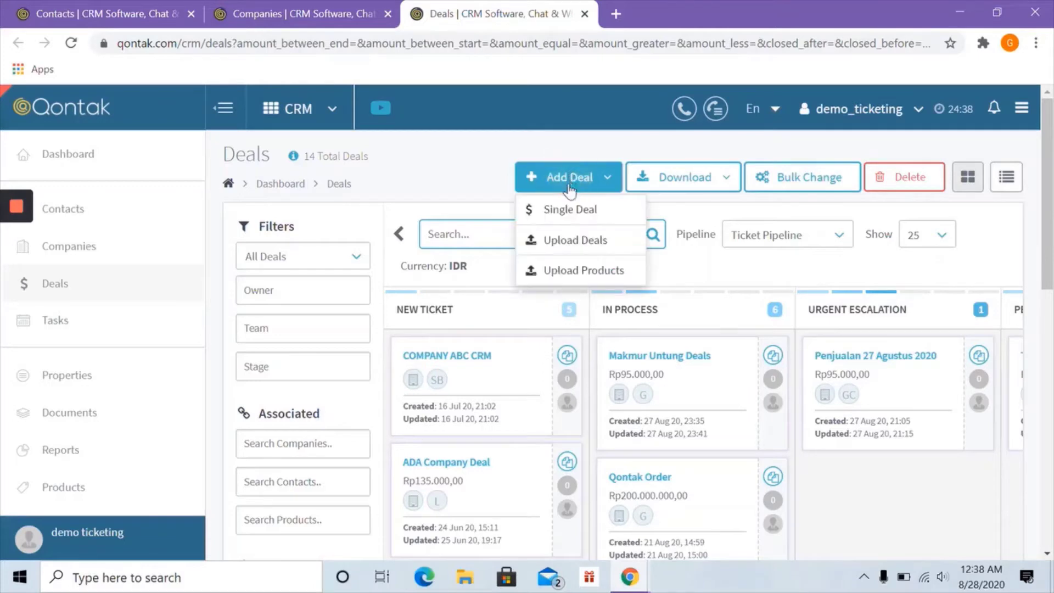
{"action": "left_click", "coordinate": [566, 212]}
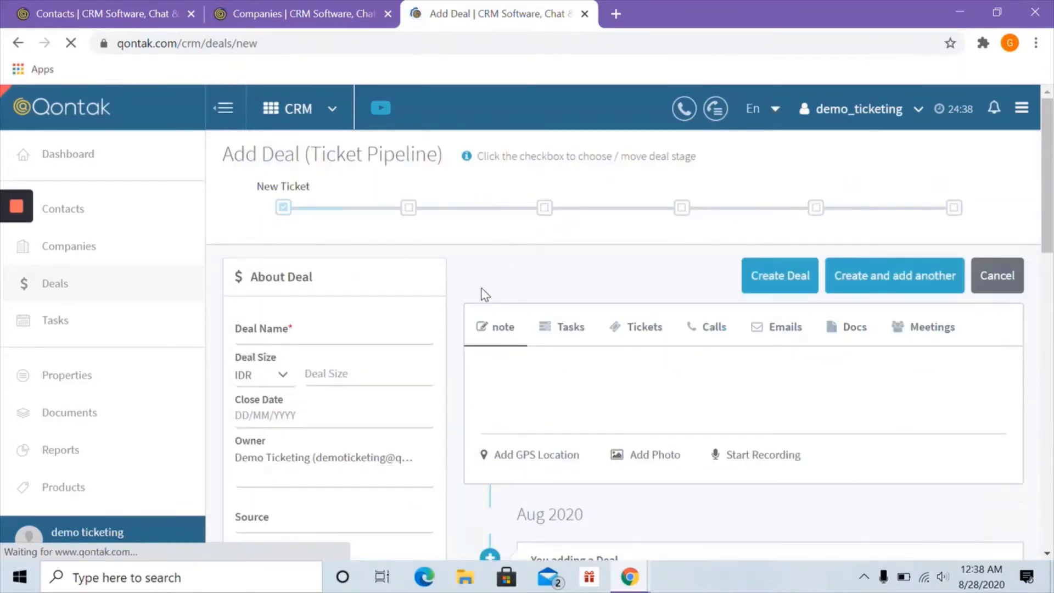
{"action": "left_click", "coordinate": [297, 336]}
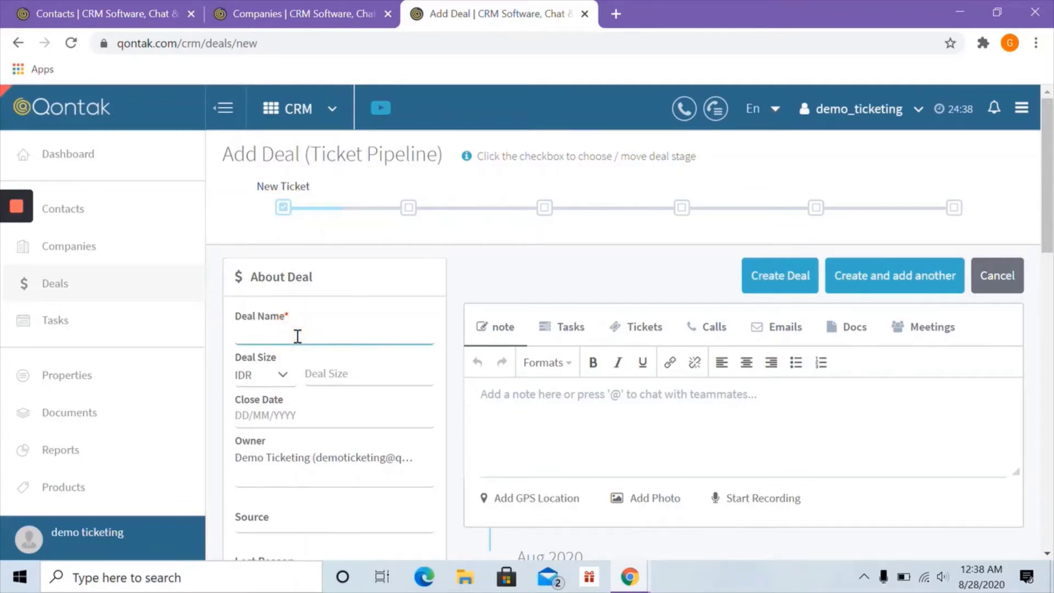
{"action": "type", "text": "Makmur Untung Deals"}
{"action": "scroll", "coordinate": [306, 407], "scroll_direction": "down", "scroll_amount": 4}
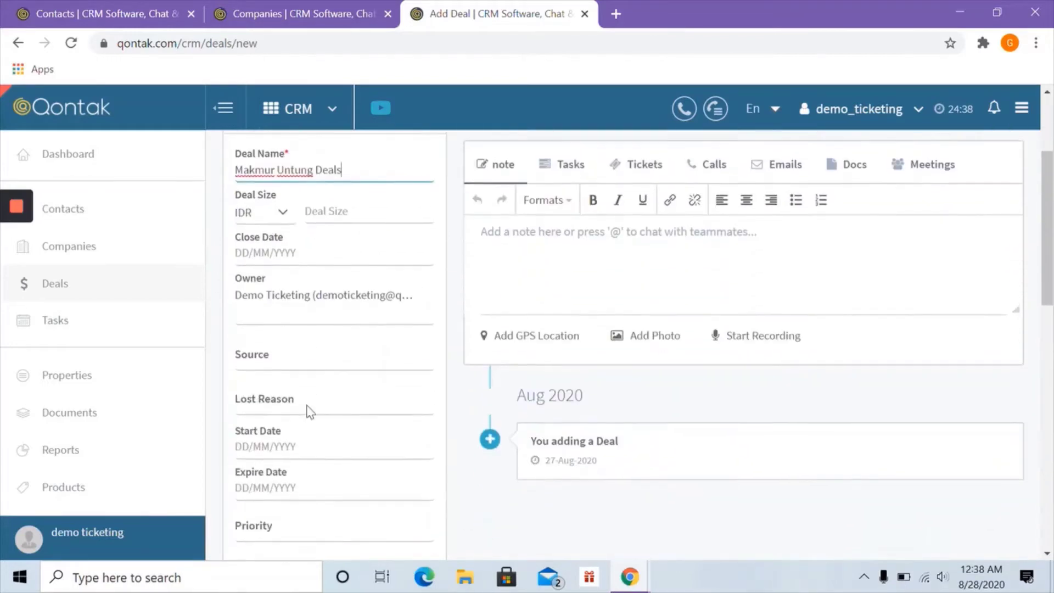
{"action": "scroll", "coordinate": [307, 395], "scroll_direction": "down", "scroll_amount": 3}
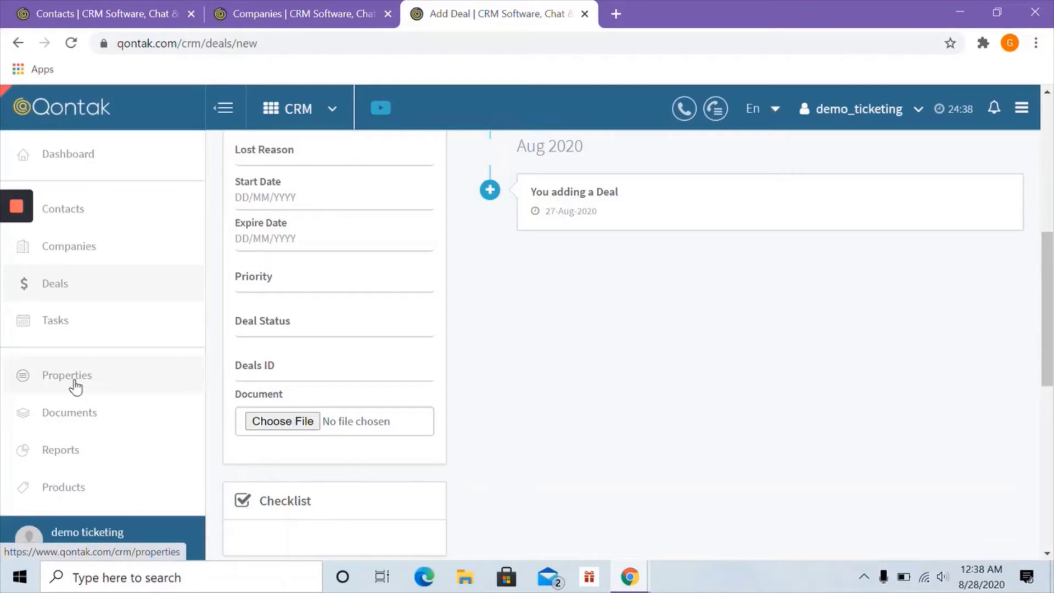
{"action": "scroll", "coordinate": [321, 399], "scroll_direction": "down", "scroll_amount": 5}
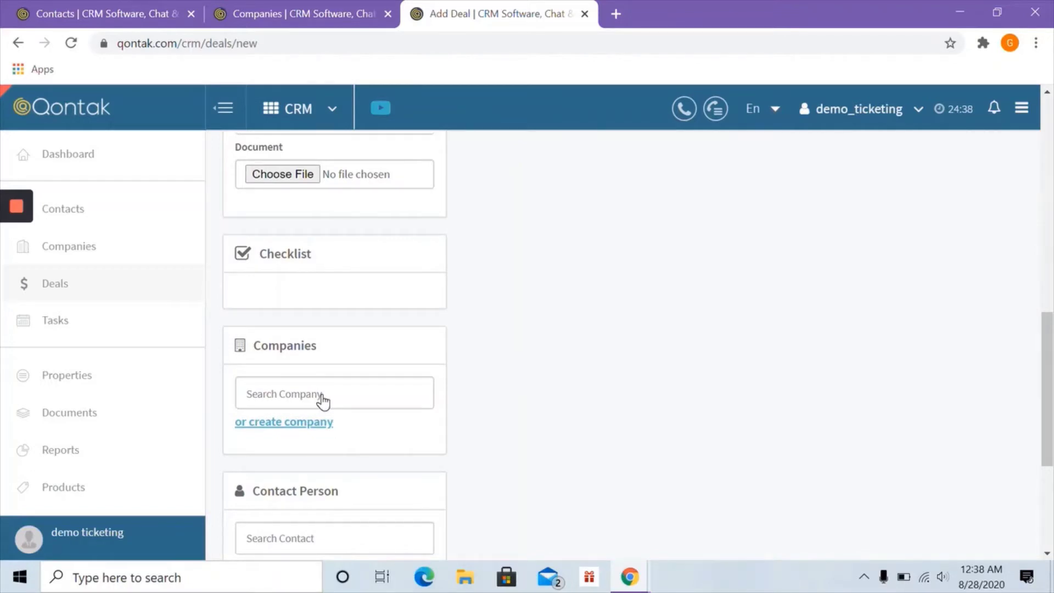
{"action": "scroll", "coordinate": [323, 400], "scroll_direction": "up", "scroll_amount": 10}
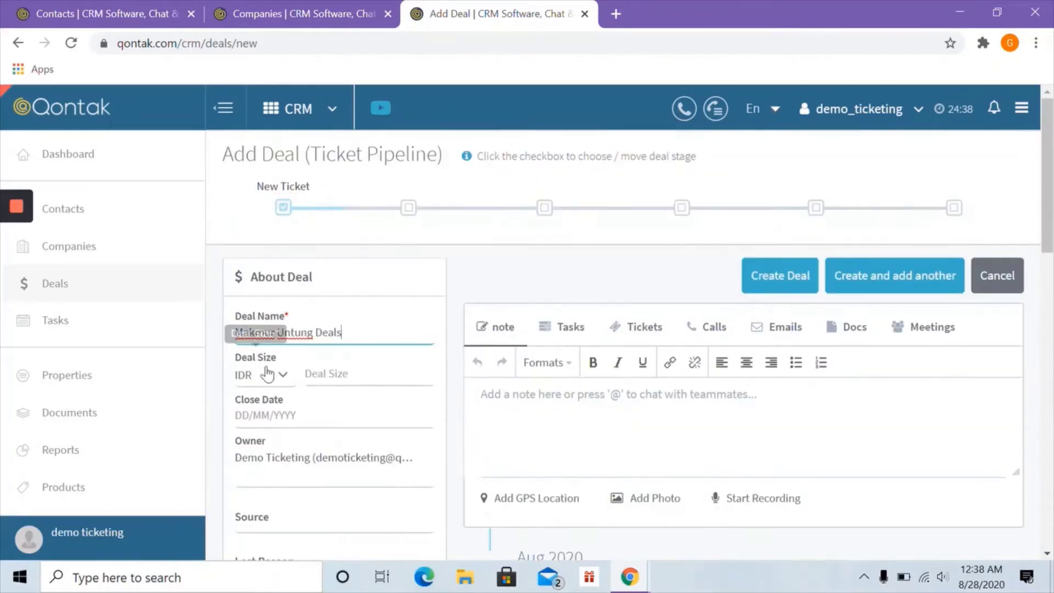
{"action": "scroll", "coordinate": [320, 361], "scroll_direction": "down", "scroll_amount": 8}
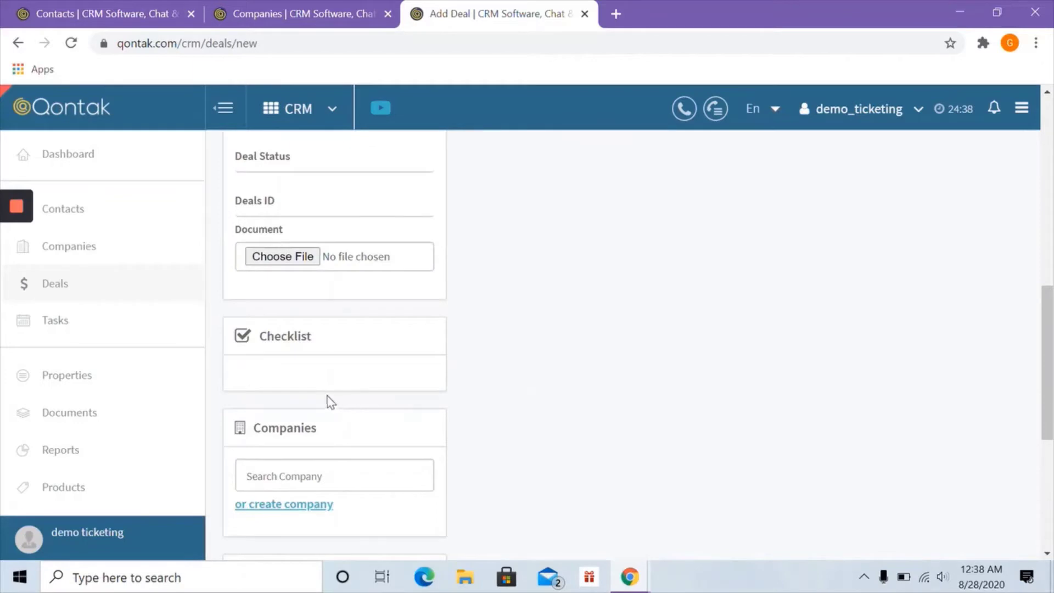
{"action": "scroll", "coordinate": [327, 402], "scroll_direction": "down", "scroll_amount": 2}
- Link company Makmur Untung and the contact found by searching 'G' as contact person
{"action": "left_click", "coordinate": [299, 398]}
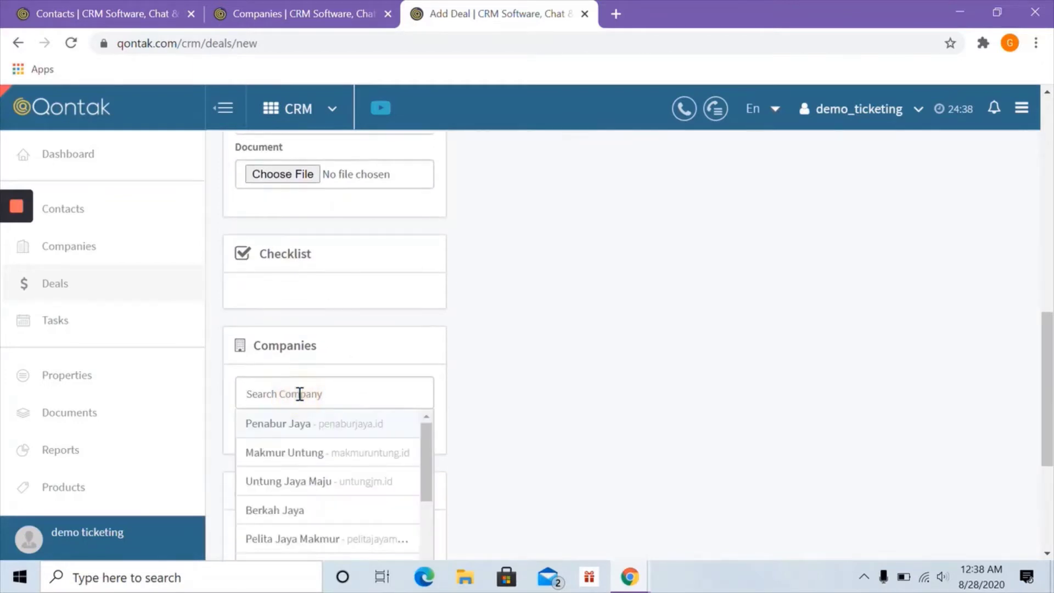
{"action": "type", "text": "Ma"}
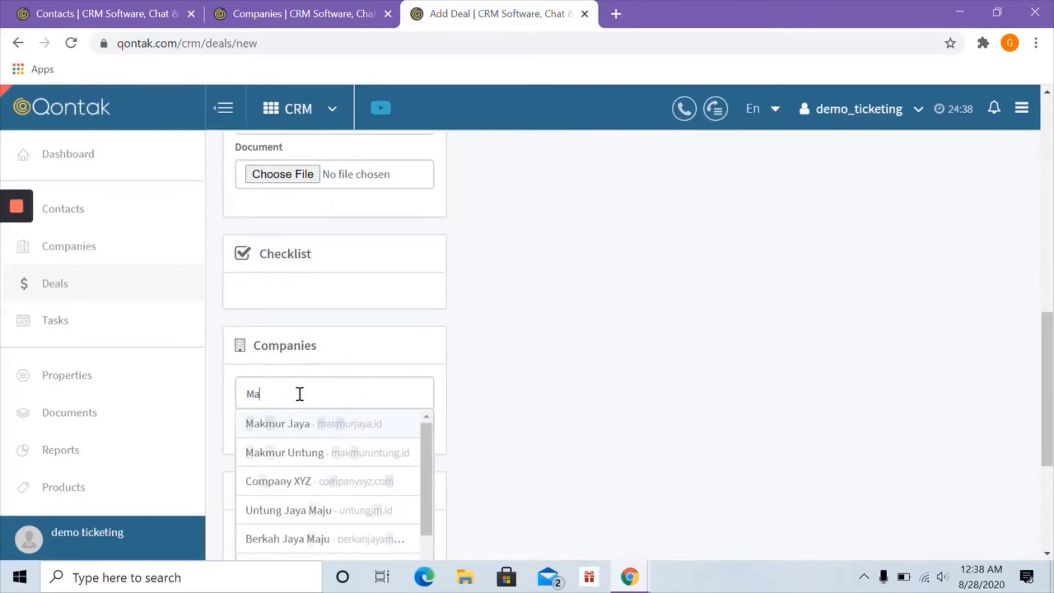
{"action": "type", "text": "kmur"}
{"action": "left_click", "coordinate": [280, 452]}
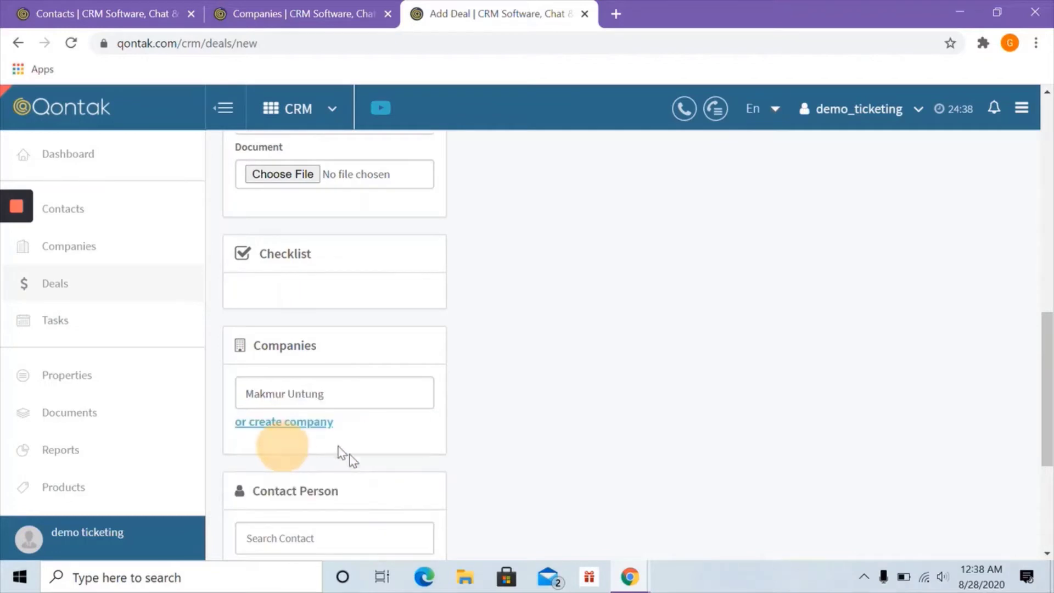
{"action": "scroll", "coordinate": [304, 501], "scroll_direction": "down", "scroll_amount": 2}
{"action": "left_click", "coordinate": [307, 458]}
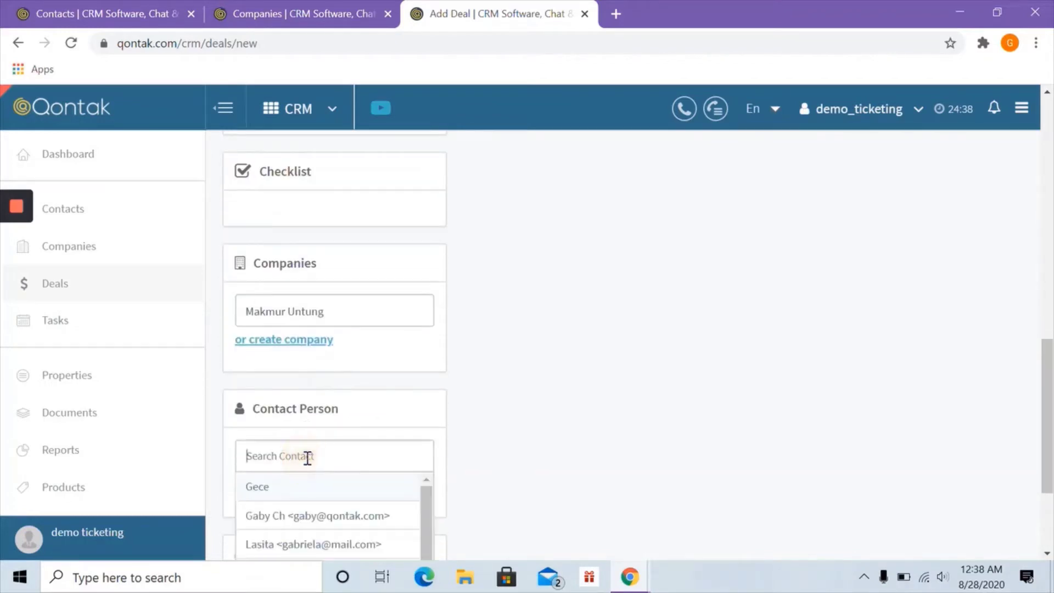
{"action": "type", "text": "GAB"}
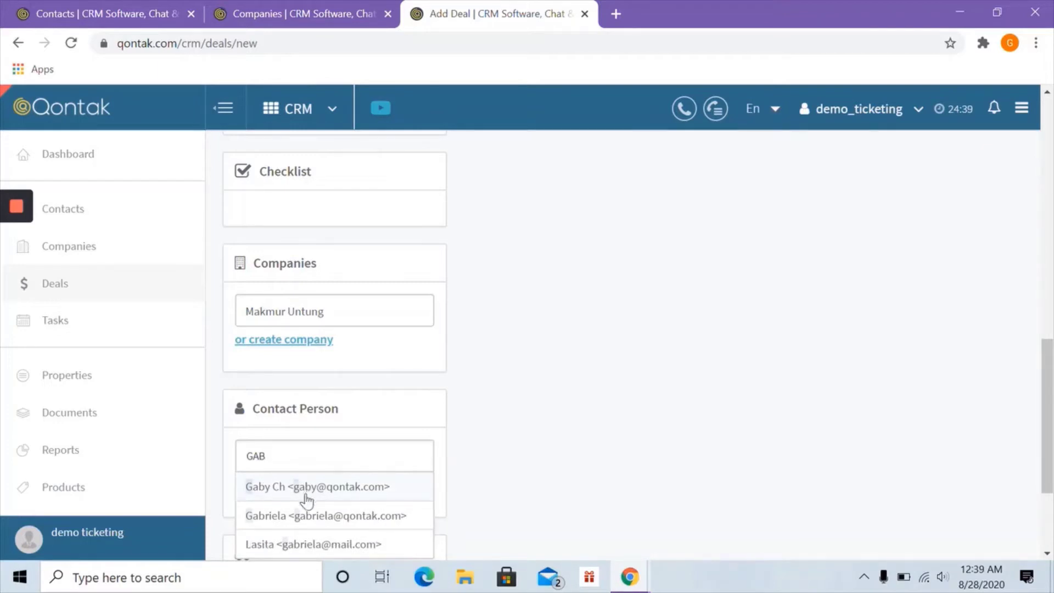
{"action": "left_click", "coordinate": [301, 515]}
{"action": "scroll", "coordinate": [500, 447], "scroll_direction": "down", "scroll_amount": 3}
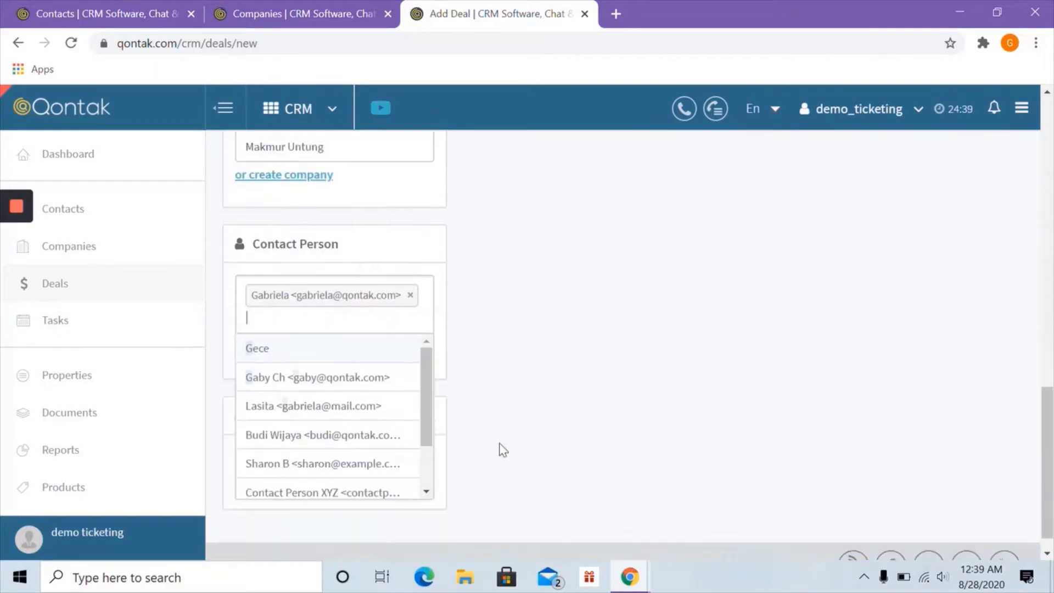
{"action": "left_click", "coordinate": [566, 377]}
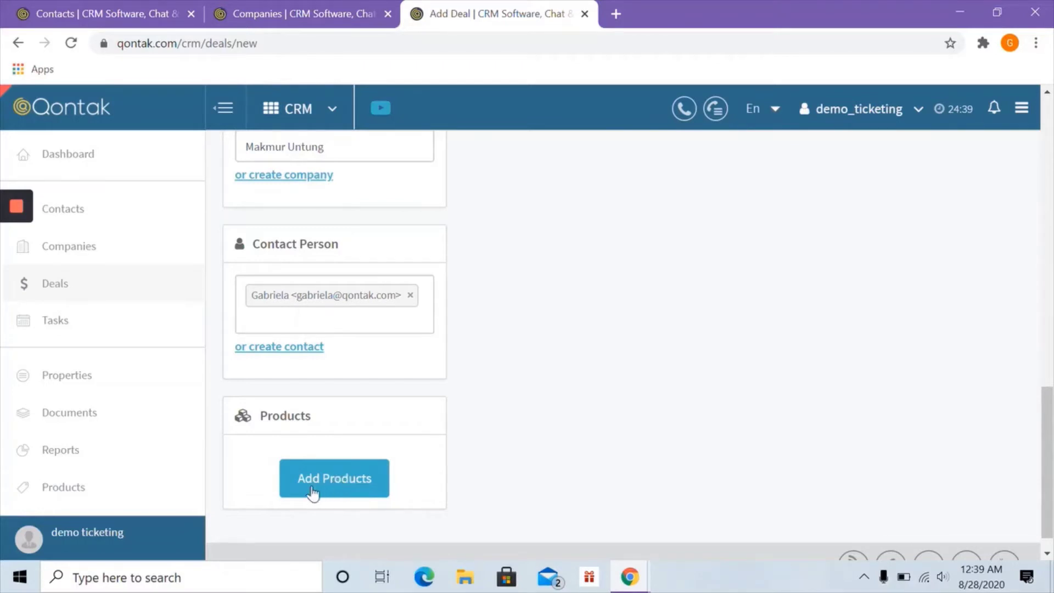
- Save the deal and add product Signature Promo Package 3, making it IDR 95,000.00
{"action": "left_click", "coordinate": [324, 476]}
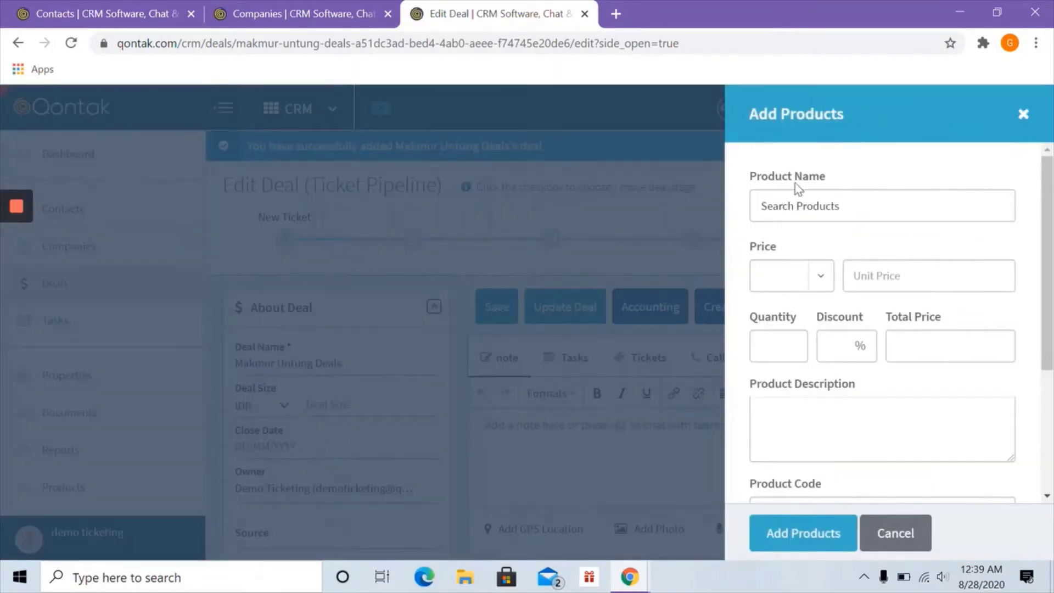
{"action": "left_click", "coordinate": [804, 207]}
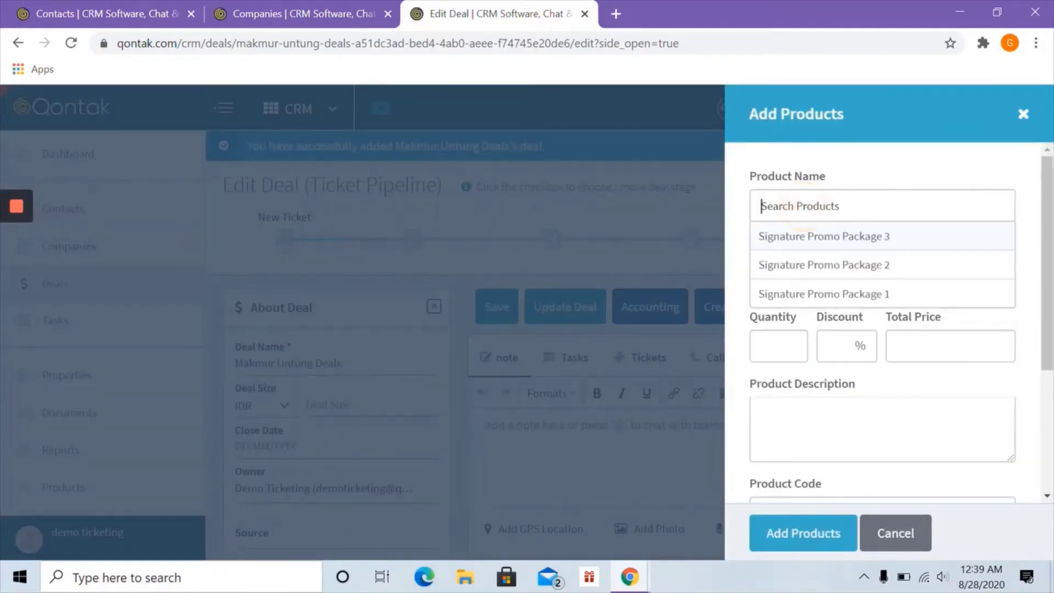
{"action": "left_click", "coordinate": [813, 240]}
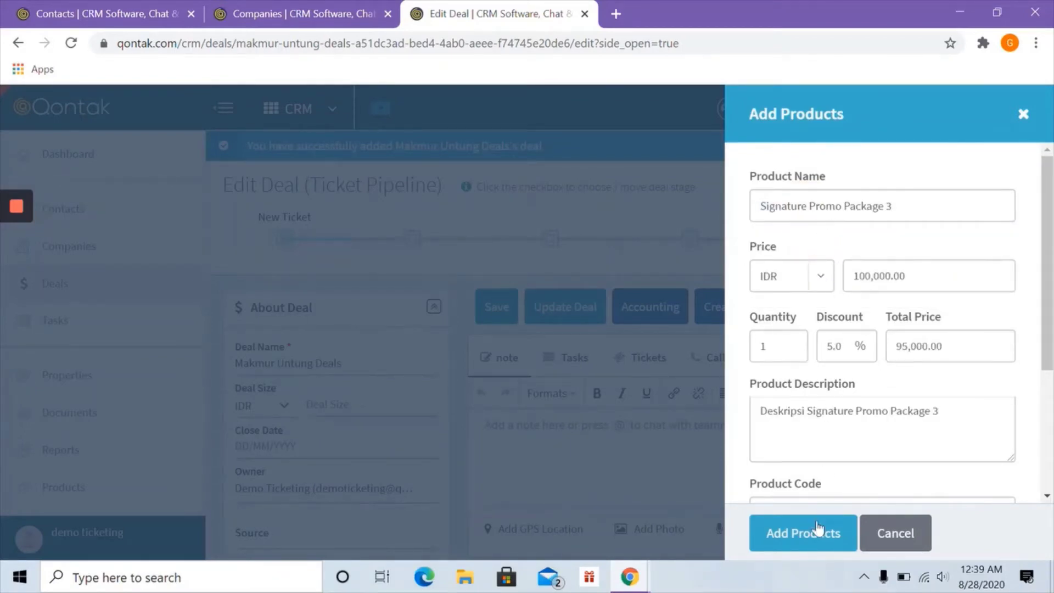
{"action": "left_click", "coordinate": [805, 541]}
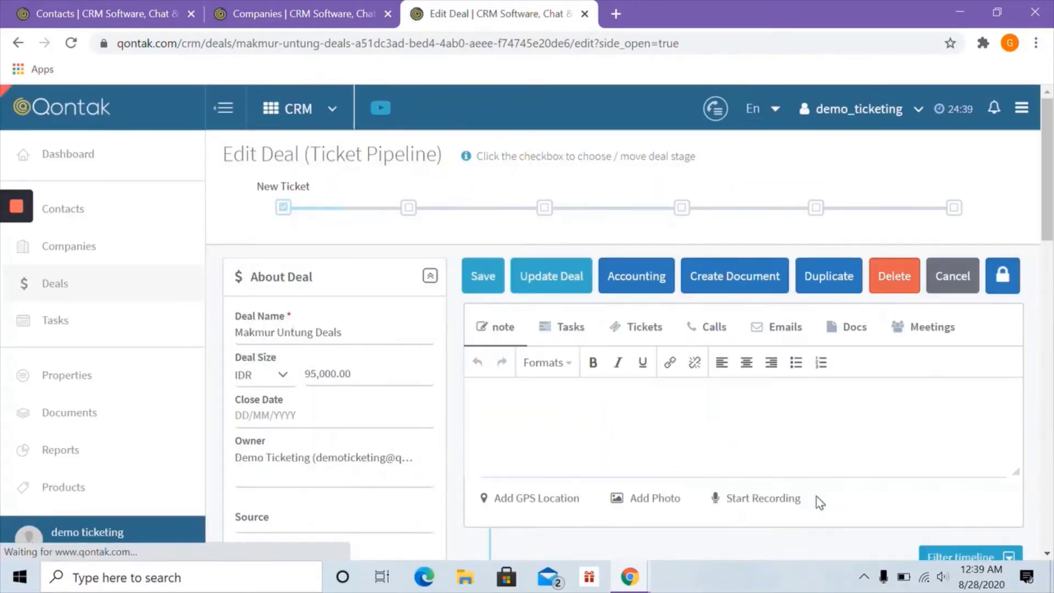
{"action": "right_click", "coordinate": [43, 496]}
- Open the Products list in a new tab and start adding a single product
{"action": "left_click", "coordinate": [117, 370]}
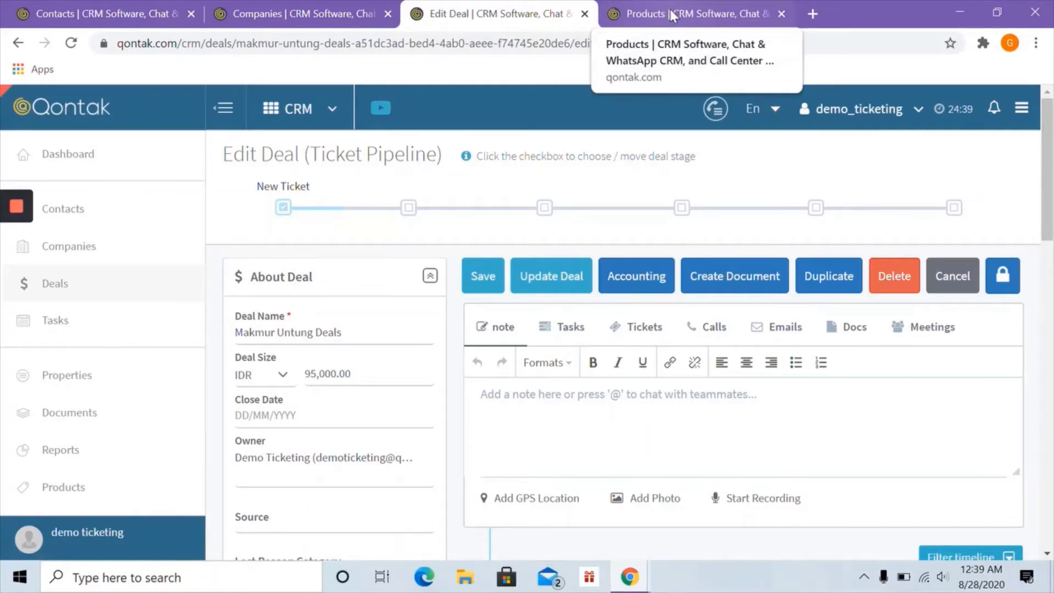
{"action": "left_click", "coordinate": [673, 13]}
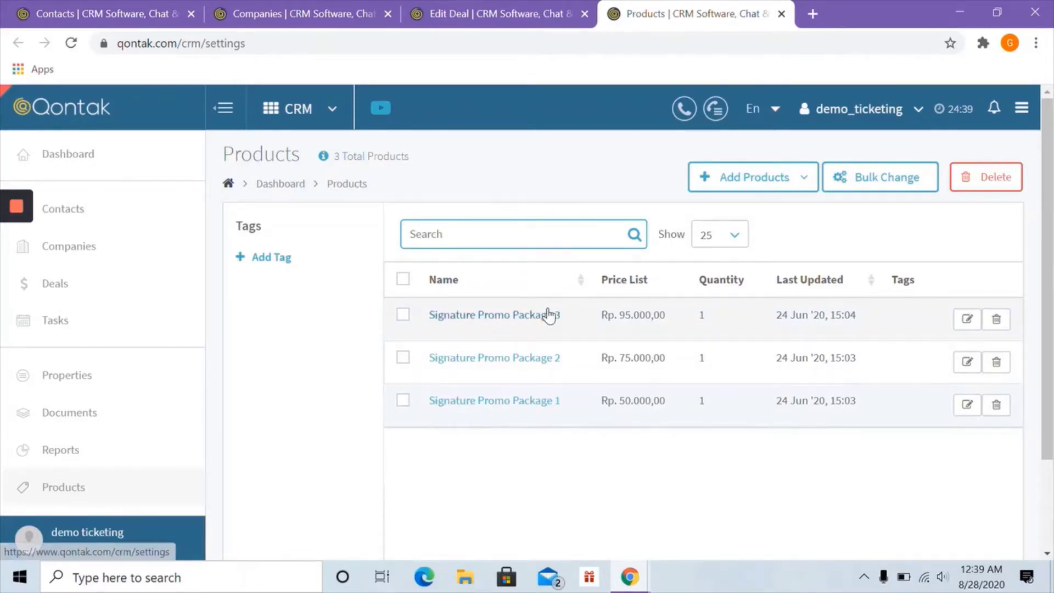
{"action": "left_click", "coordinate": [734, 178]}
{"action": "left_click", "coordinate": [735, 214]}
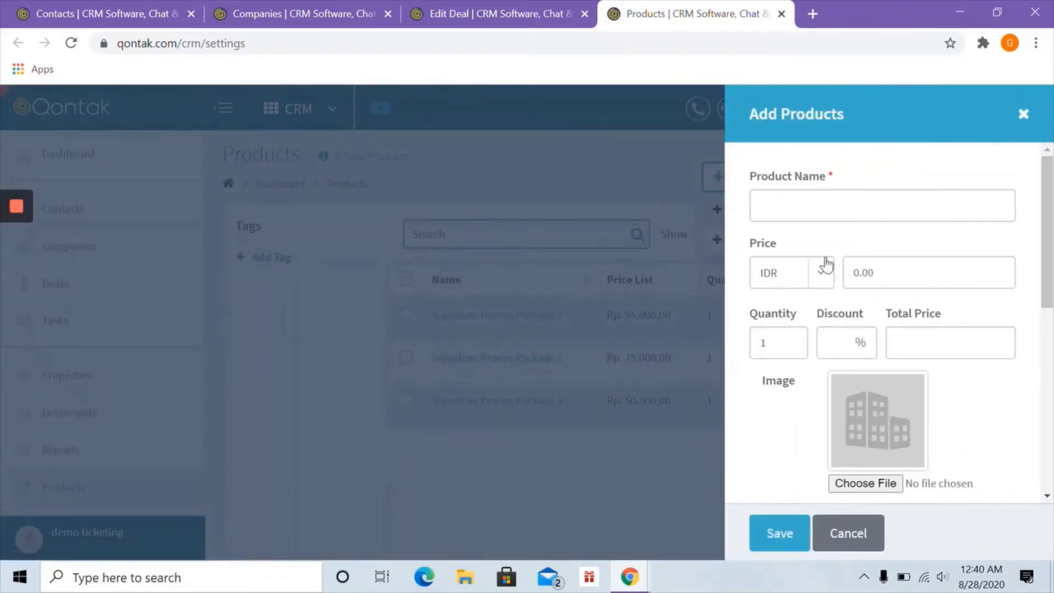
- Return to the Edit Deal tab for Makmur Untung Deals
{"action": "scroll", "coordinate": [851, 403], "scroll_direction": "down", "scroll_amount": 7}
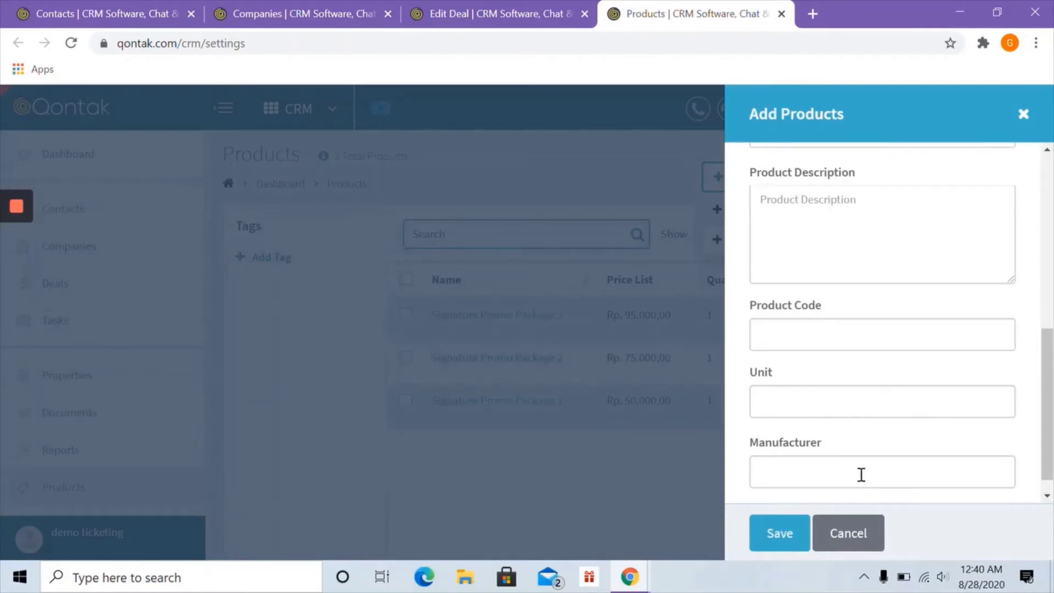
{"action": "scroll", "coordinate": [850, 467], "scroll_direction": "down", "scroll_amount": 1}
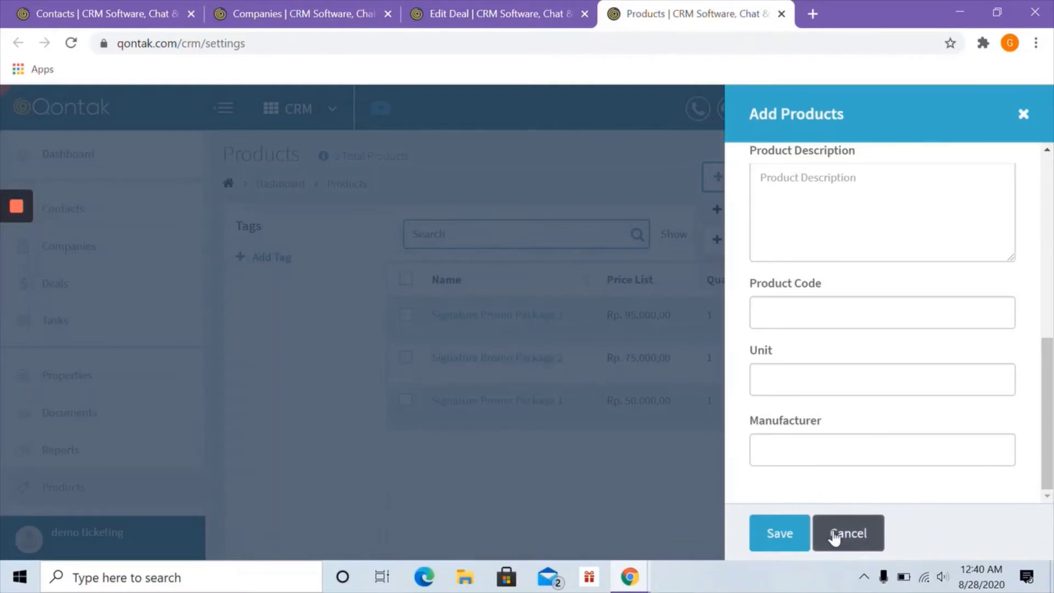
{"action": "left_click", "coordinate": [439, 11]}
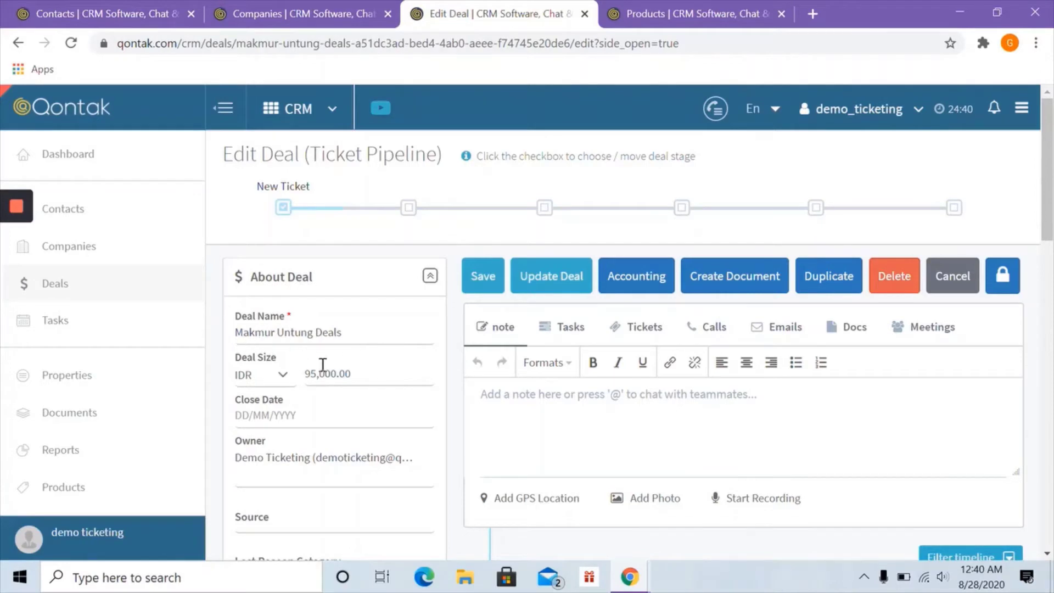
- Check the deal's Companies, Contact Person and Products, then go to the Deals board
{"action": "scroll", "coordinate": [322, 365], "scroll_direction": "down", "scroll_amount": 10}
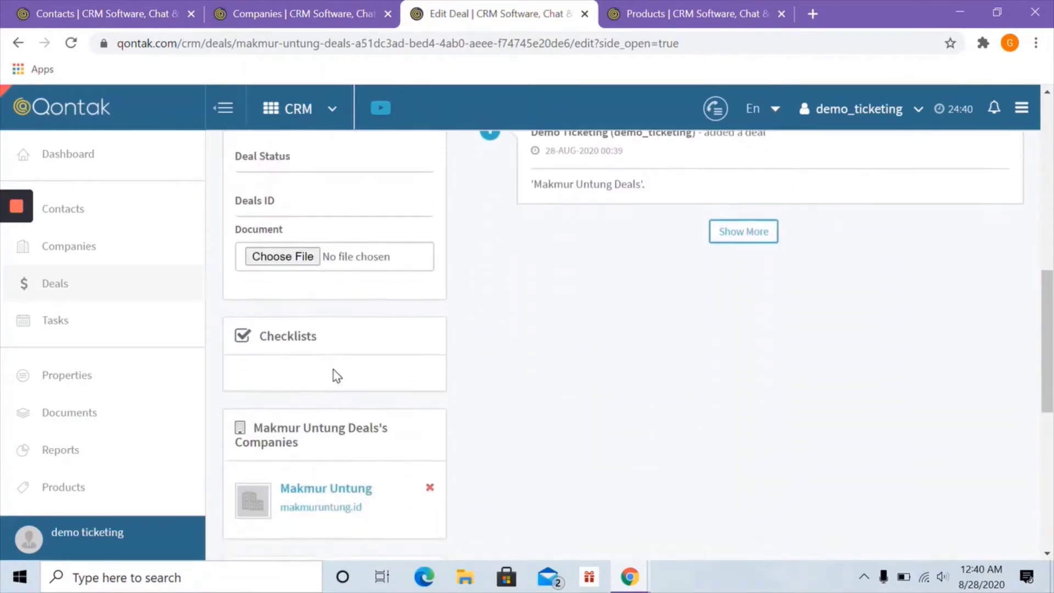
{"action": "scroll", "coordinate": [335, 376], "scroll_direction": "down", "scroll_amount": 2}
{"action": "scroll", "coordinate": [329, 373], "scroll_direction": "down", "scroll_amount": 4}
{"action": "scroll", "coordinate": [331, 379], "scroll_direction": "up", "scroll_amount": 1}
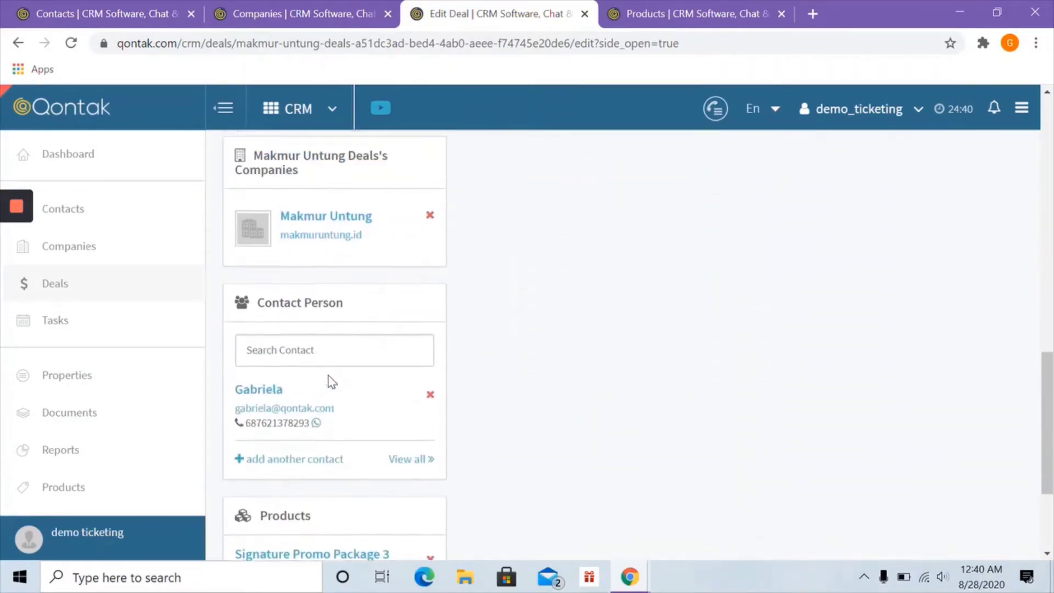
{"action": "scroll", "coordinate": [332, 382], "scroll_direction": "up", "scroll_amount": 1}
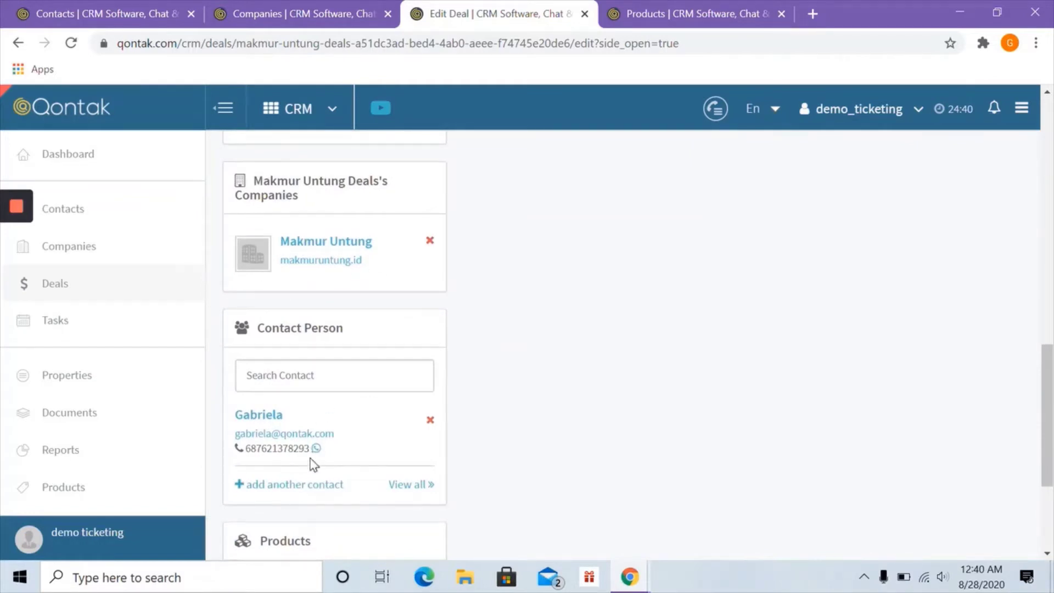
{"action": "scroll", "coordinate": [312, 463], "scroll_direction": "down", "scroll_amount": 4}
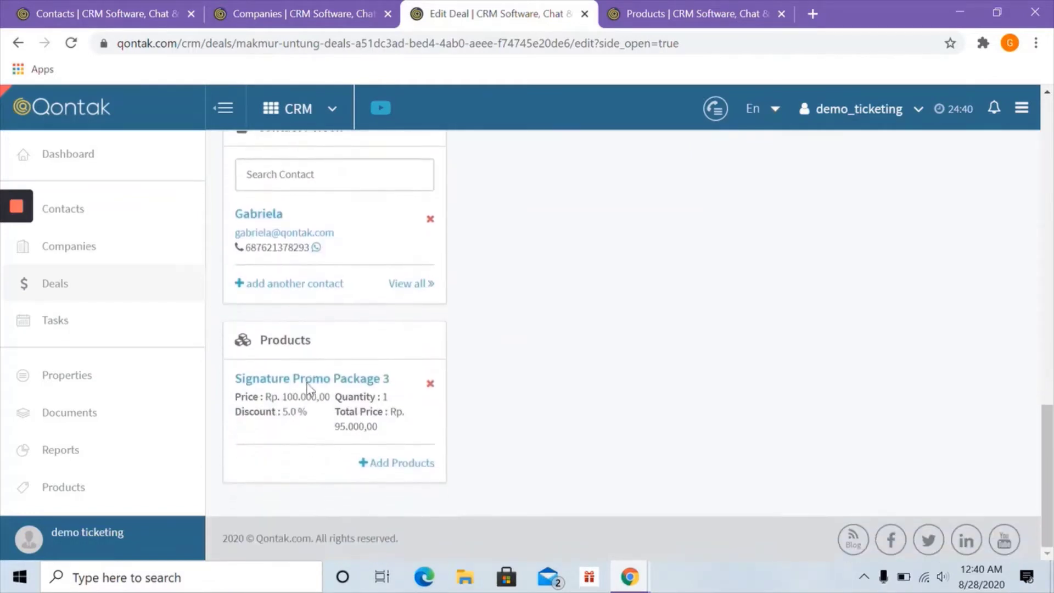
{"action": "scroll", "coordinate": [362, 439], "scroll_direction": "up", "scroll_amount": 10}
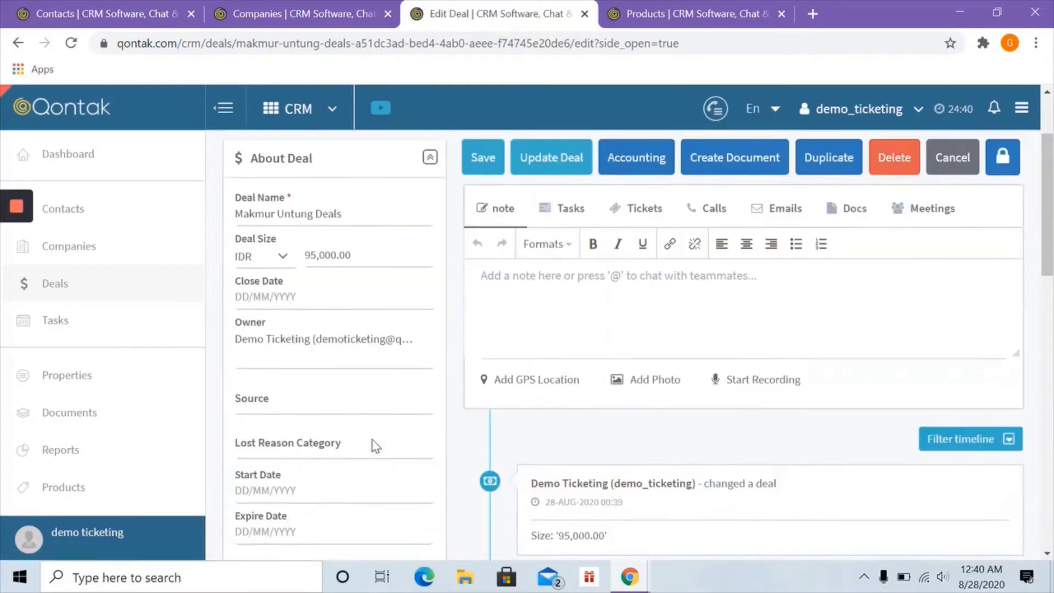
{"action": "left_click", "coordinate": [57, 285]}
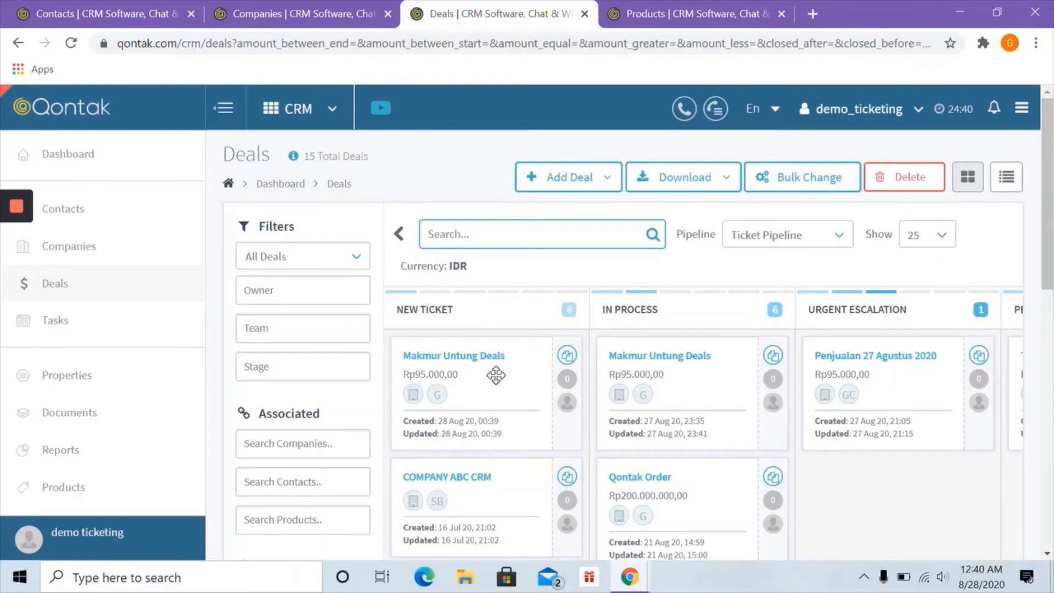
- Move Makmur Untung Deals to Urgent Escalation, then drag Test Ticket 1 toward Cancelled
{"action": "left_click_drag", "start_coordinate": [495, 376], "coordinate": [824, 367]}
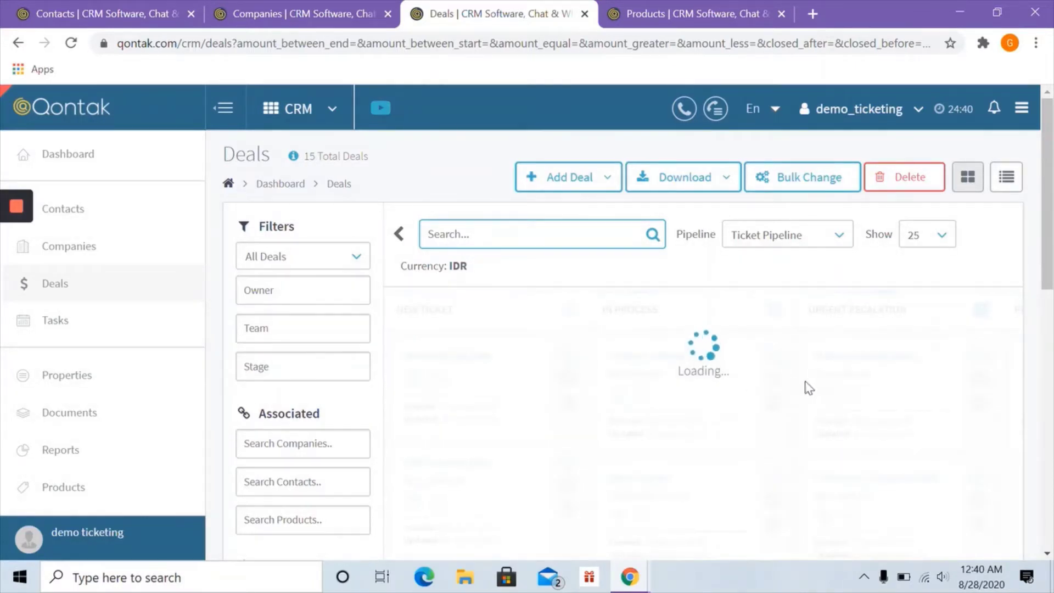
{"action": "scroll", "coordinate": [805, 380], "scroll_direction": "right", "scroll_amount": 5}
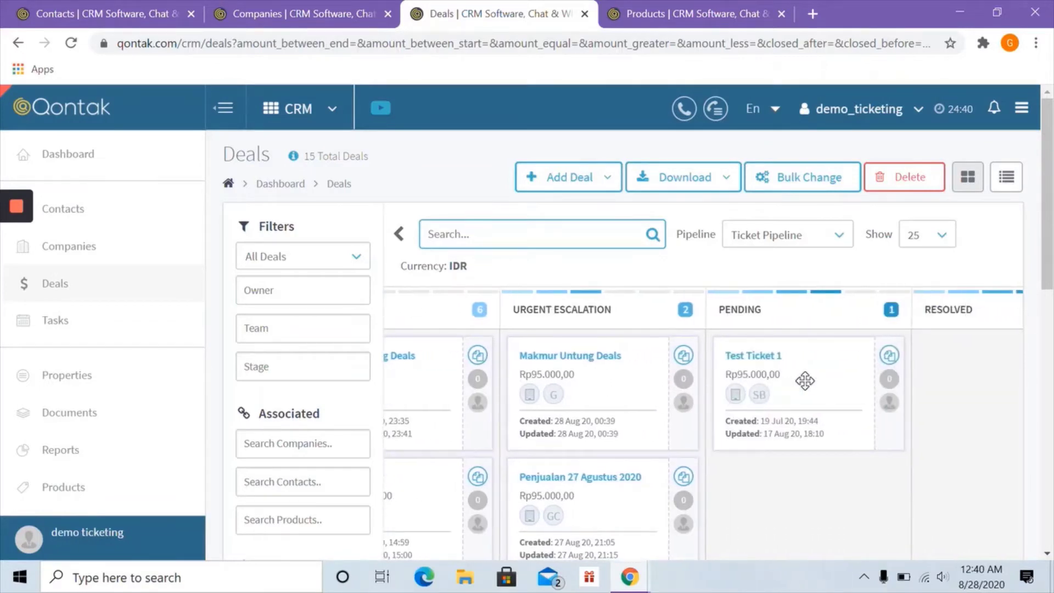
{"action": "scroll", "coordinate": [805, 381], "scroll_direction": "right", "scroll_amount": 2}
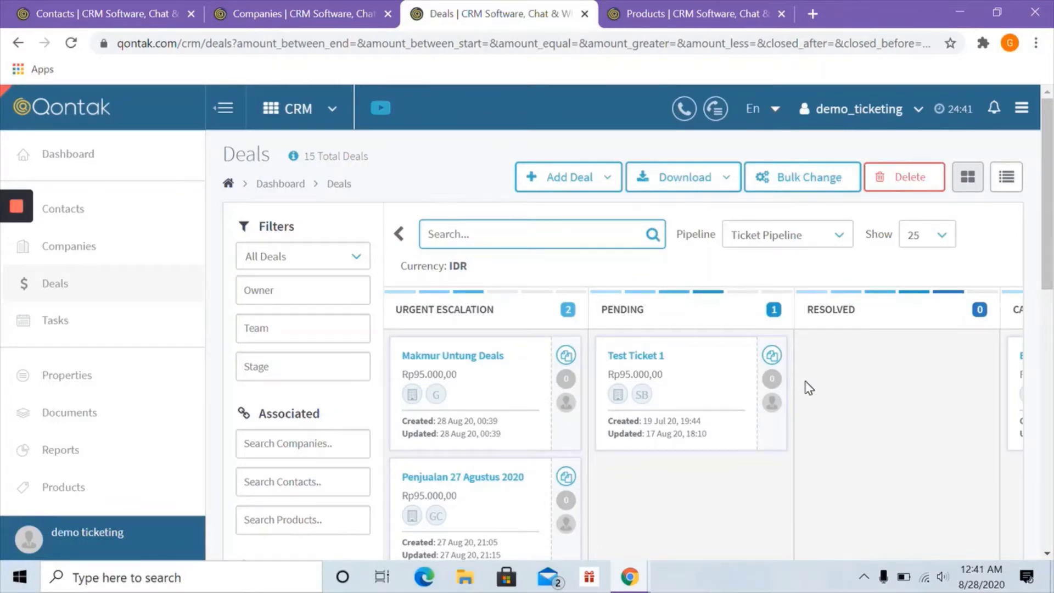
{"action": "scroll", "coordinate": [809, 388], "scroll_direction": "right", "scroll_amount": 2}
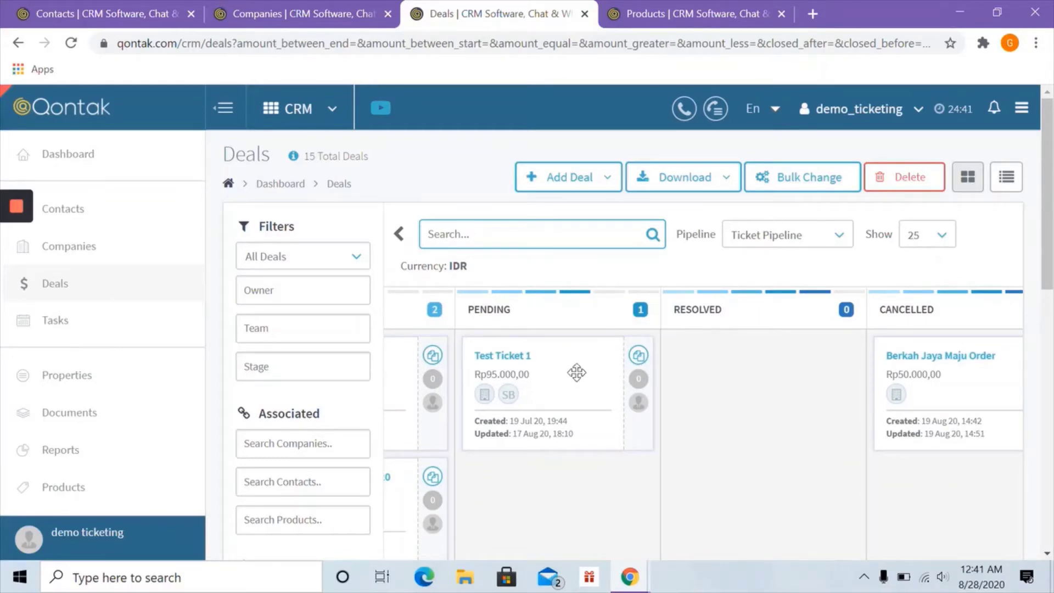
{"action": "left_click_drag", "start_coordinate": [571, 365], "coordinate": [966, 344]}
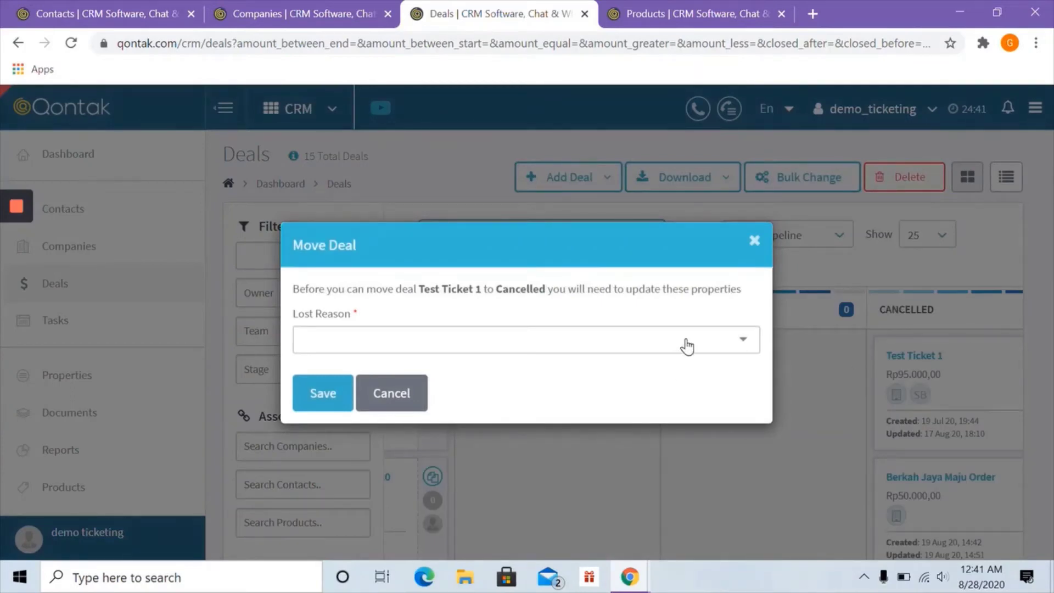
{"action": "left_click", "coordinate": [590, 343]}
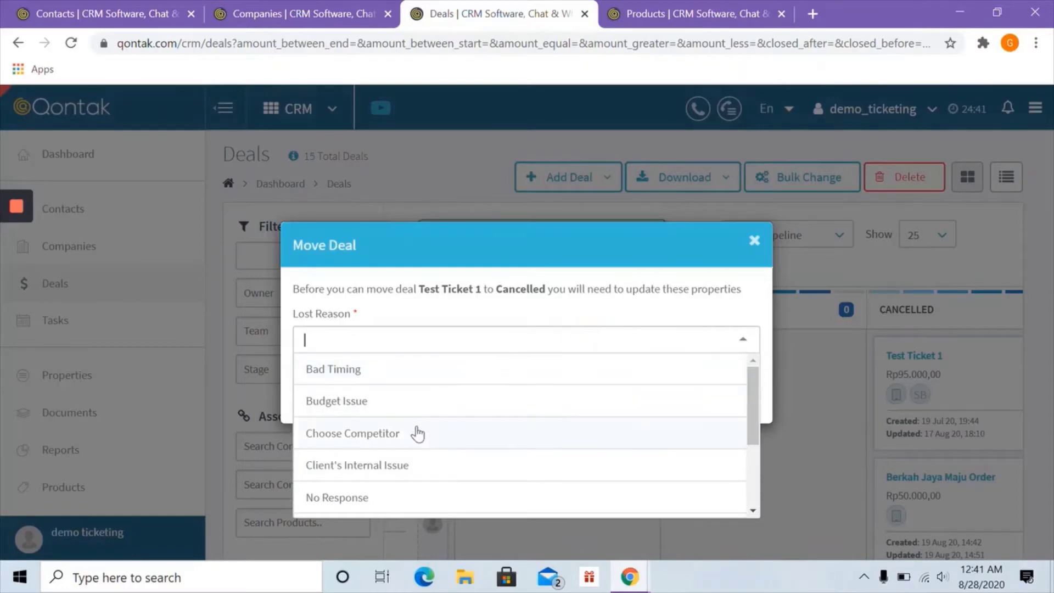
{"action": "left_click", "coordinate": [416, 430]}
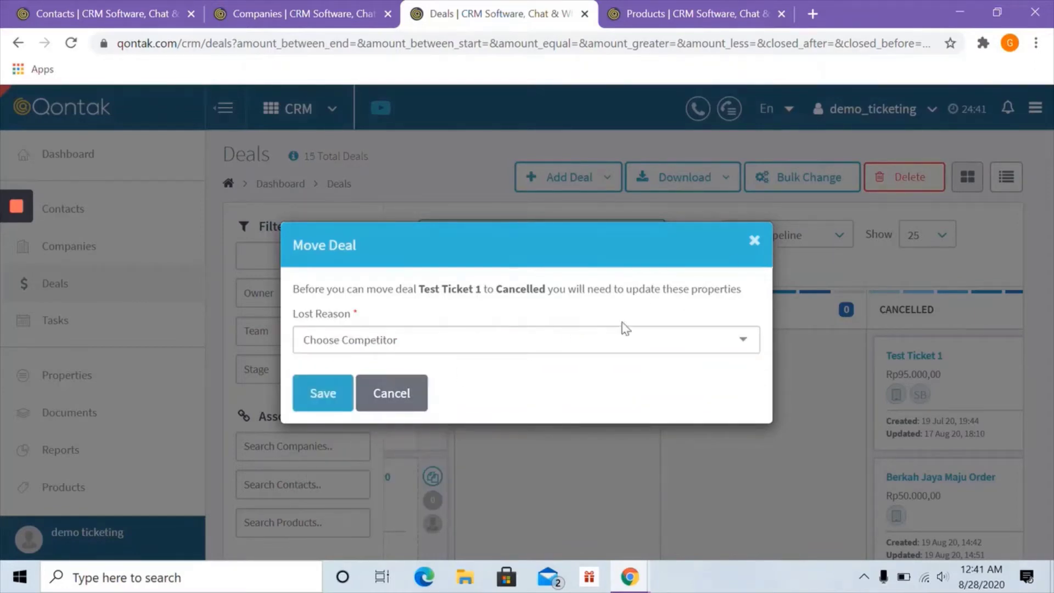
{"action": "left_click", "coordinate": [402, 396]}
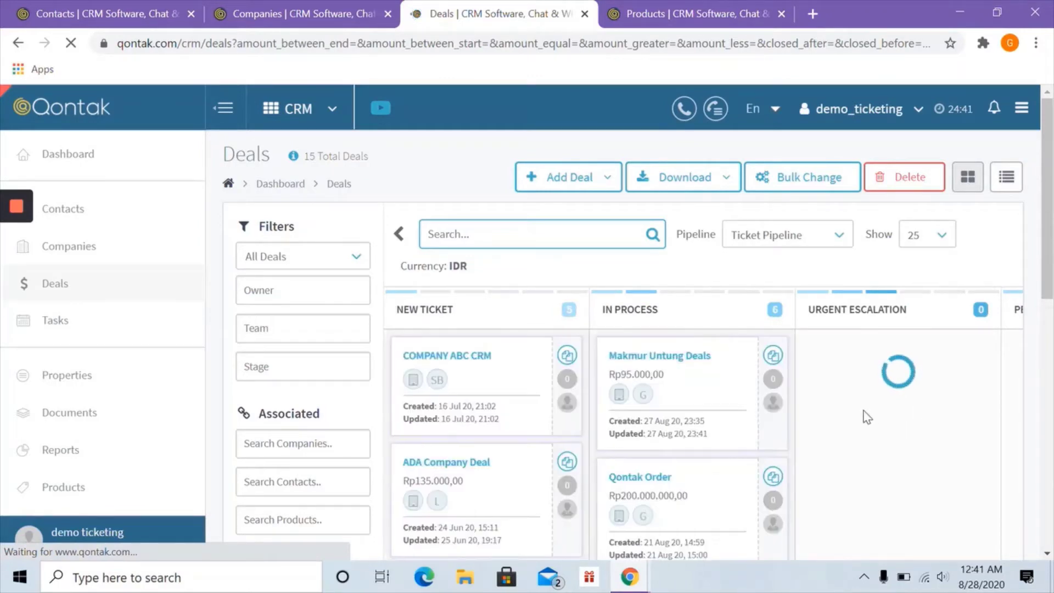
{"action": "scroll", "coordinate": [866, 417], "scroll_direction": "right", "scroll_amount": 8}
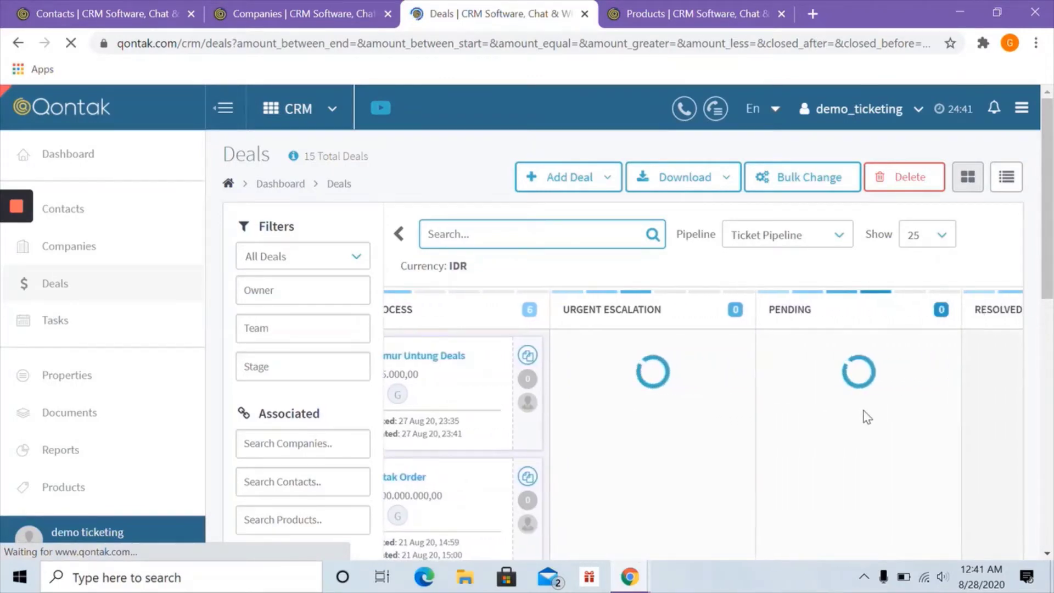
{"action": "scroll", "coordinate": [867, 417], "scroll_direction": "right", "scroll_amount": 6}
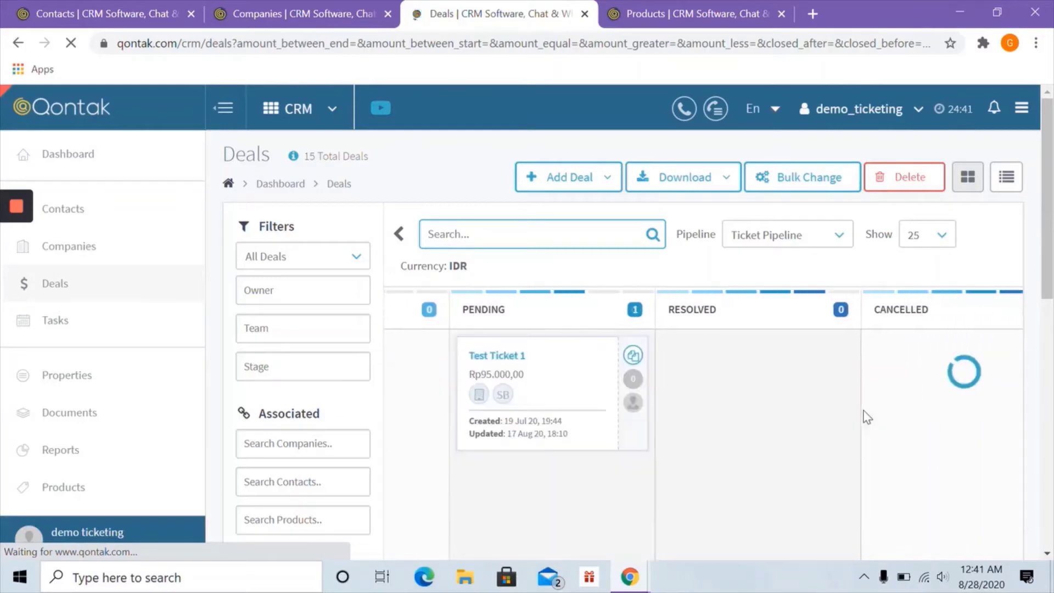
{"action": "scroll", "coordinate": [867, 417], "scroll_direction": "right", "scroll_amount": 1}
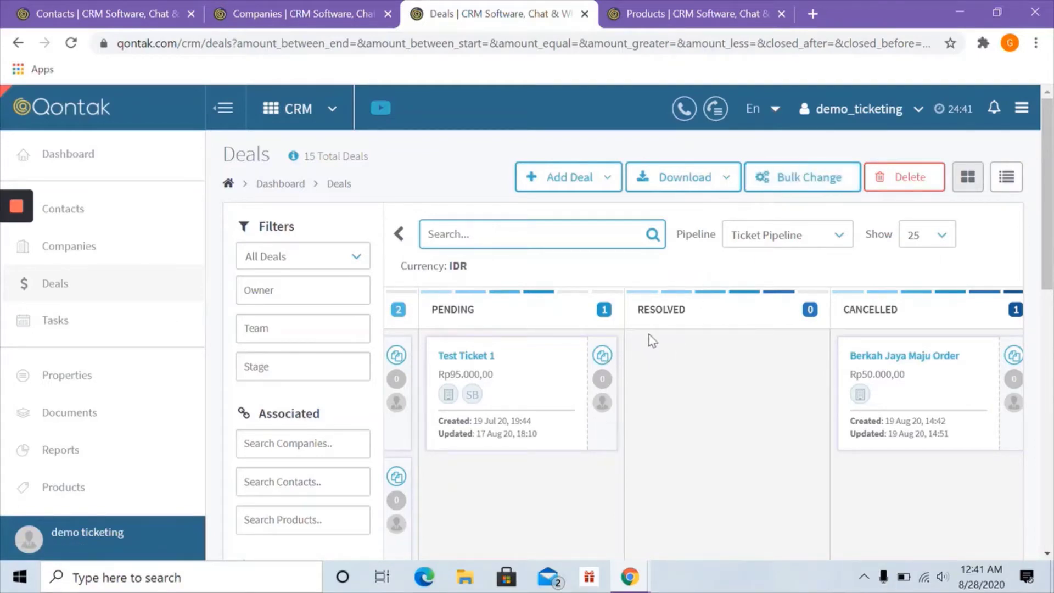
{"action": "left_click", "coordinate": [769, 243]}
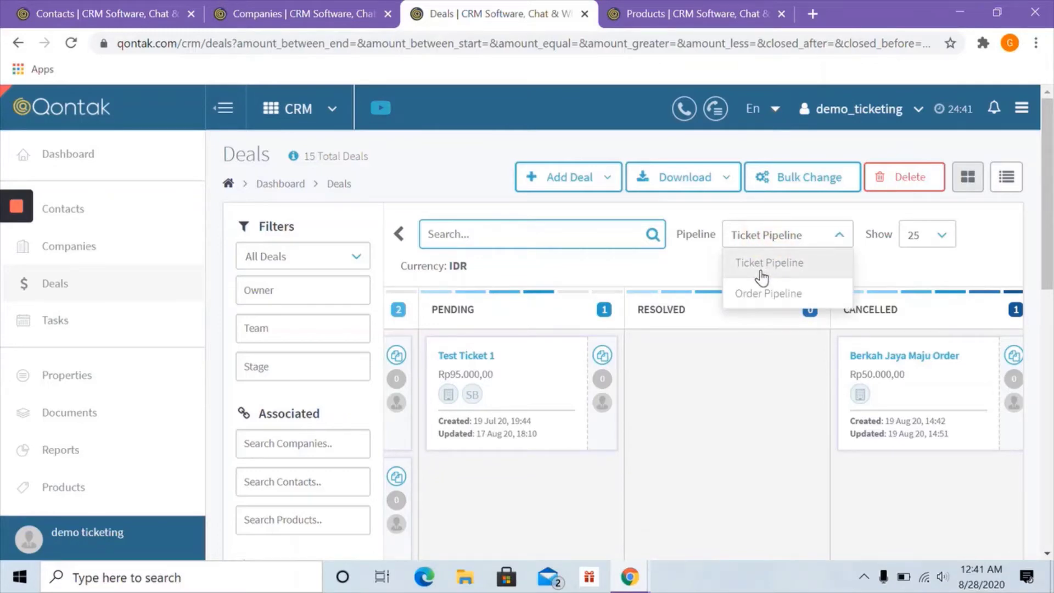
- Show the Order Pipeline board and open Company XYZ Deal in Edit Deal
{"action": "left_click", "coordinate": [763, 299]}
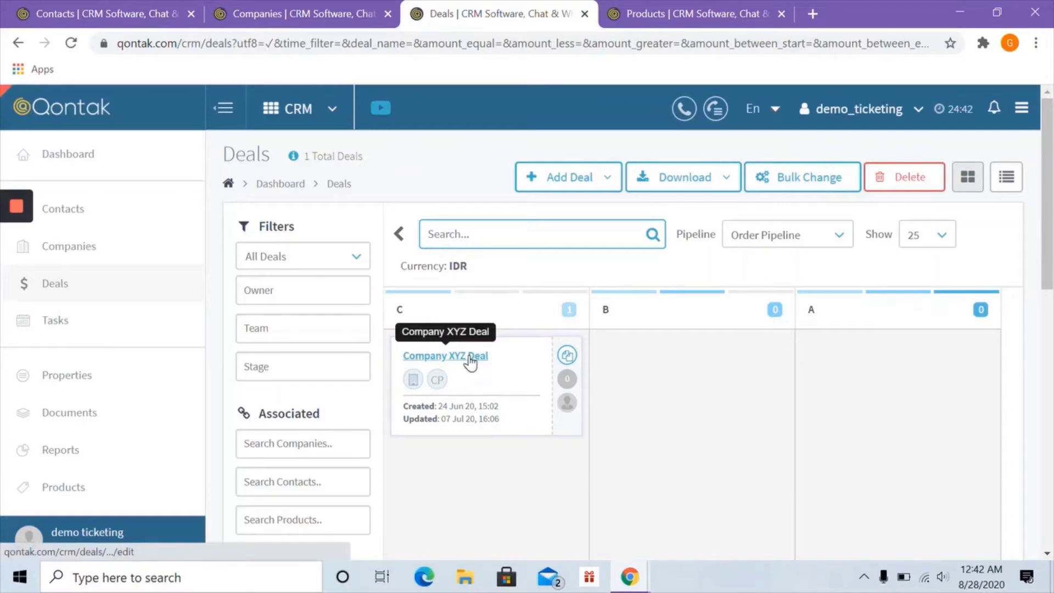
{"action": "mouse_move", "coordinate": [435, 385]}
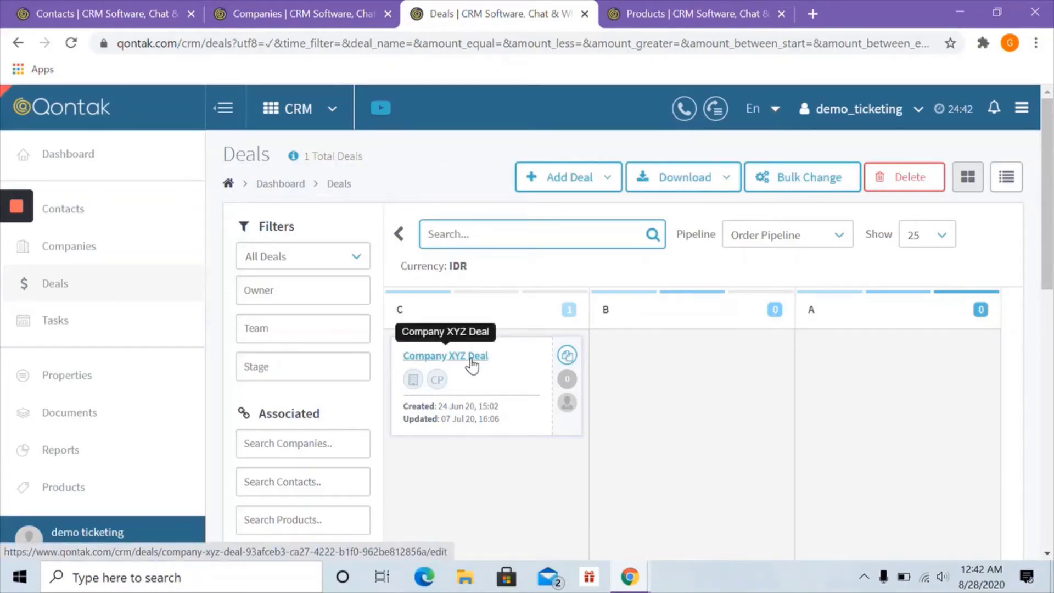
{"action": "left_click", "coordinate": [472, 362]}
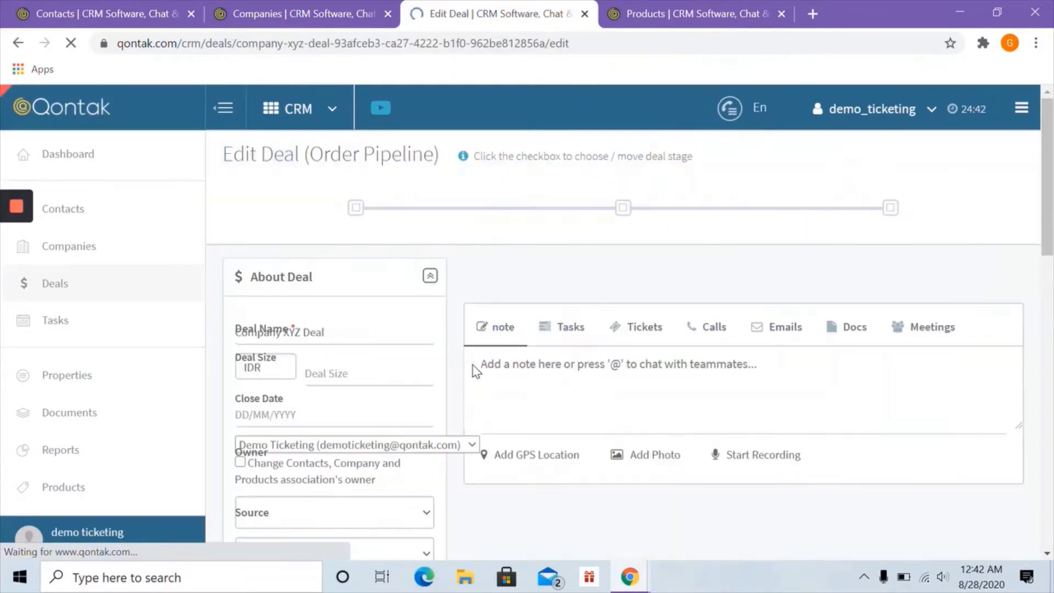
{"action": "scroll", "coordinate": [369, 381], "scroll_direction": "down", "scroll_amount": 3}
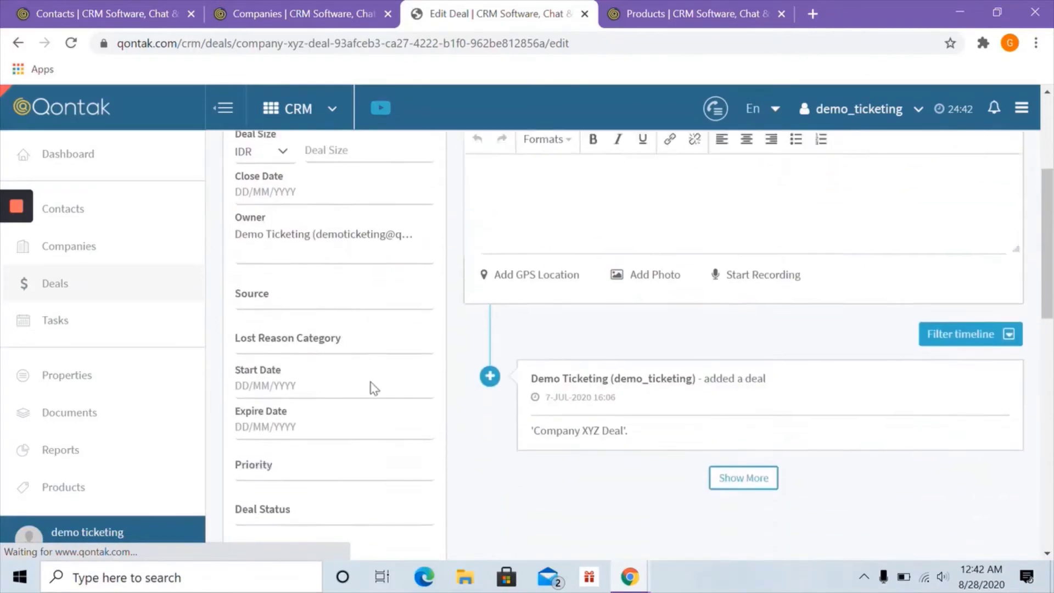
{"action": "scroll", "coordinate": [374, 388], "scroll_direction": "down", "scroll_amount": 1}
{"action": "scroll", "coordinate": [372, 384], "scroll_direction": "up", "scroll_amount": 3}
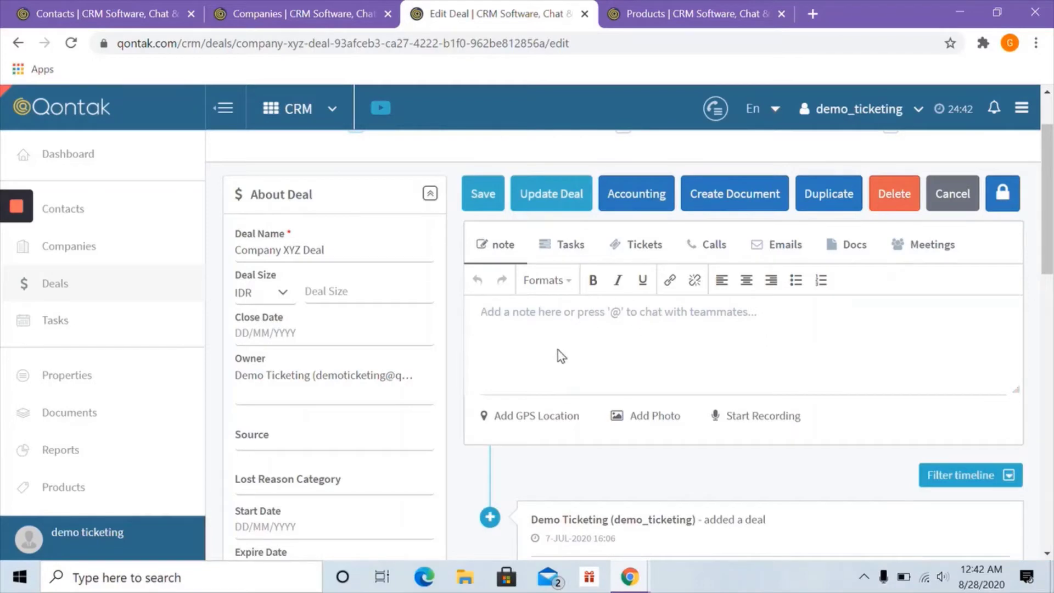
- Open Tasks in a new tab and switch it to Calendar View
{"action": "right_click", "coordinate": [107, 325]}
{"action": "left_click", "coordinate": [141, 334]}
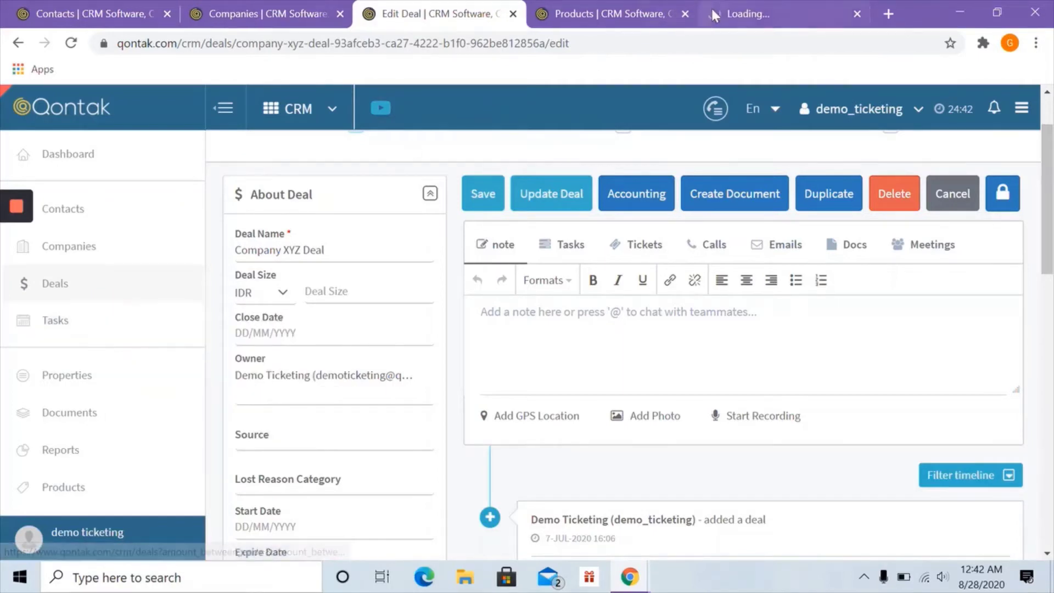
{"action": "left_click", "coordinate": [721, 19]}
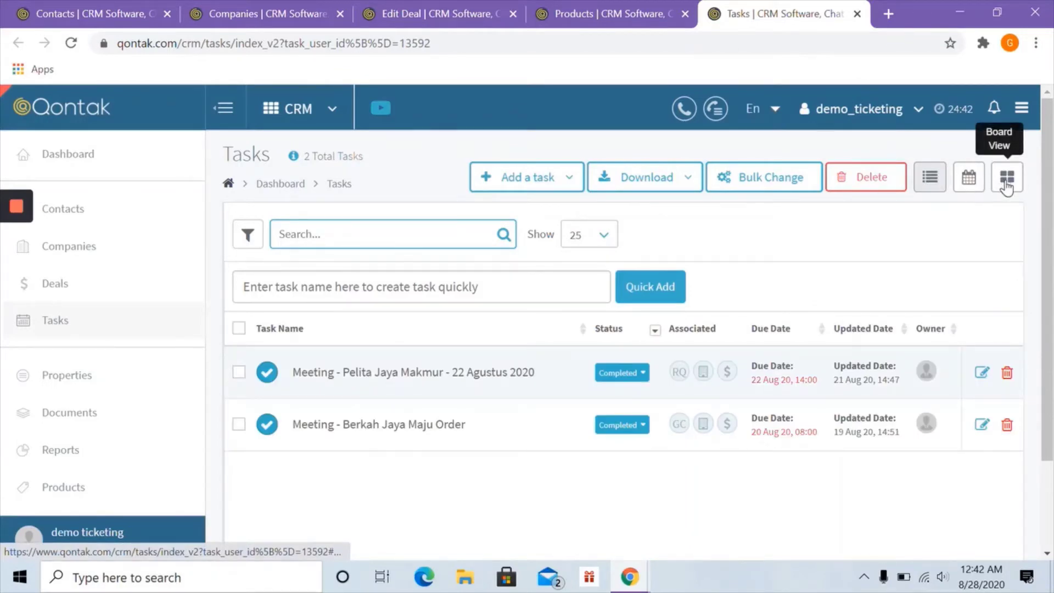
{"action": "left_click", "coordinate": [969, 180]}
{"action": "scroll", "coordinate": [969, 190], "scroll_direction": "down", "scroll_amount": 2}
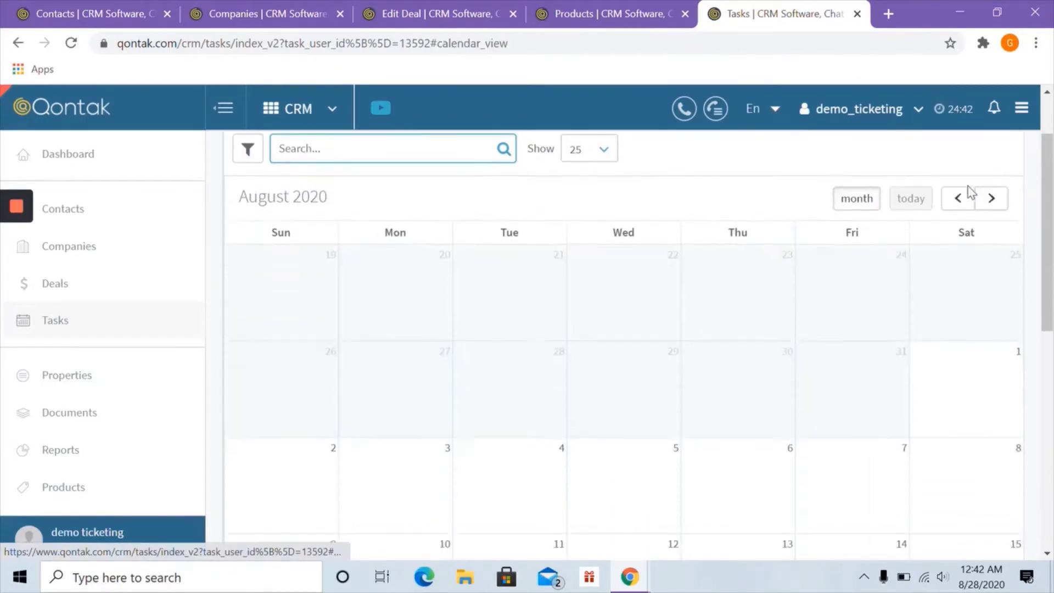
{"action": "scroll", "coordinate": [971, 192], "scroll_direction": "down", "scroll_amount": 5}
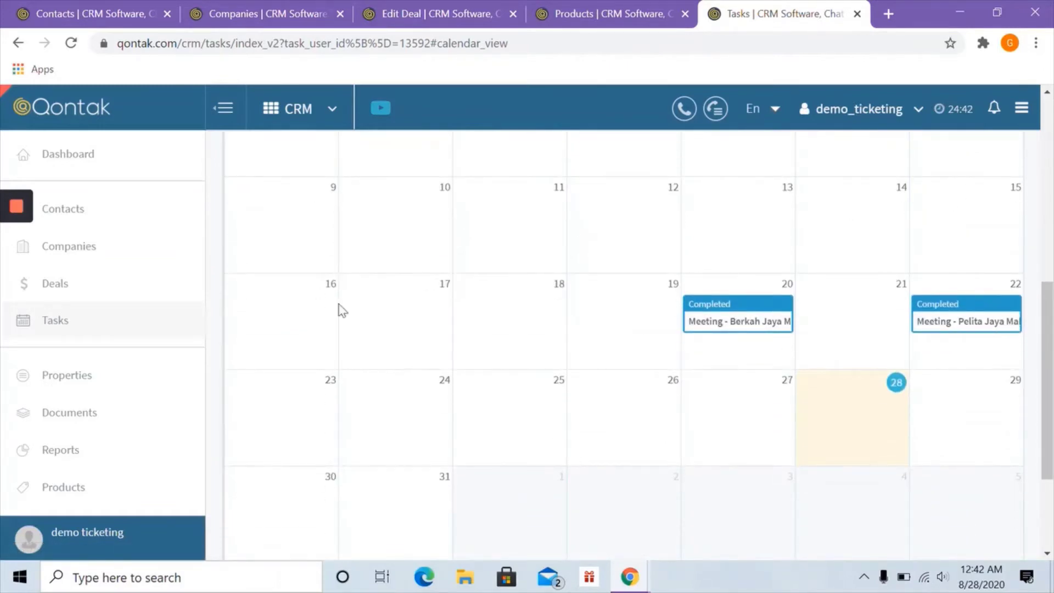
{"action": "scroll", "coordinate": [301, 329], "scroll_direction": "up", "scroll_amount": 6}
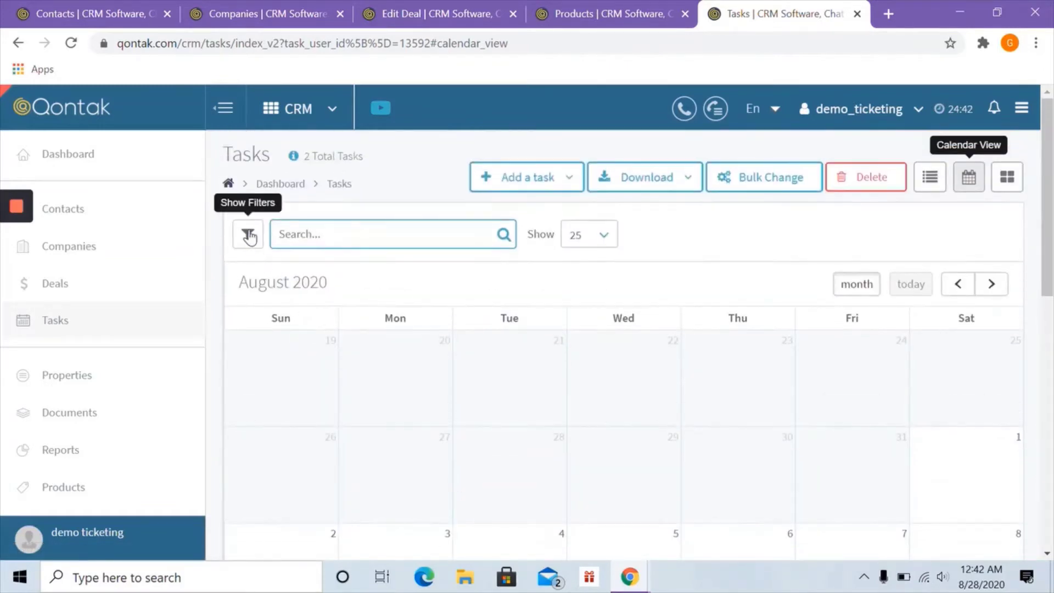
- Remove the owner filter and apply it so all 5 tasks appear
{"action": "left_click", "coordinate": [249, 239]}
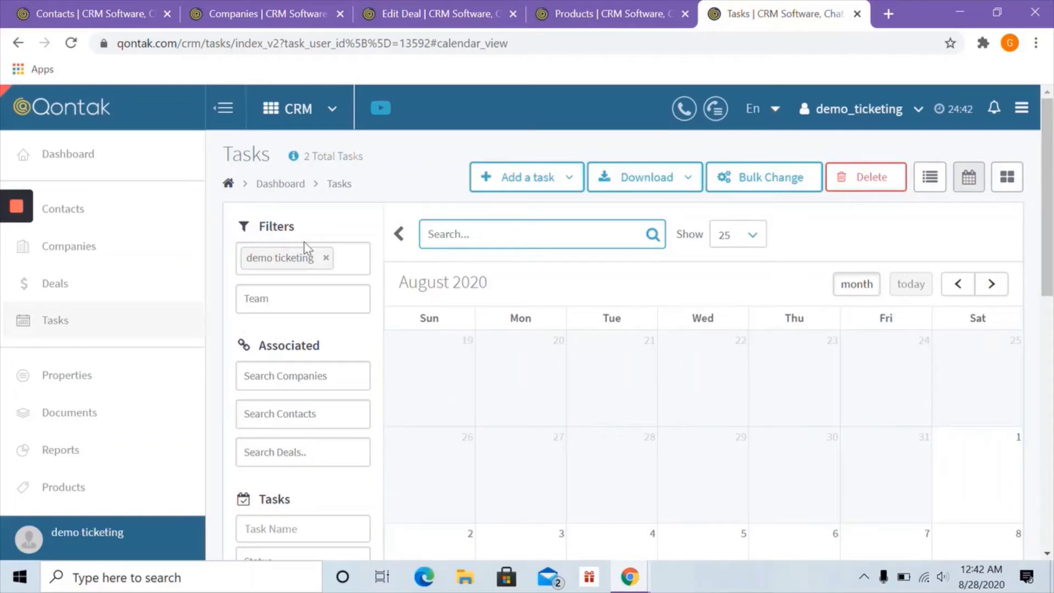
{"action": "left_click", "coordinate": [325, 257]}
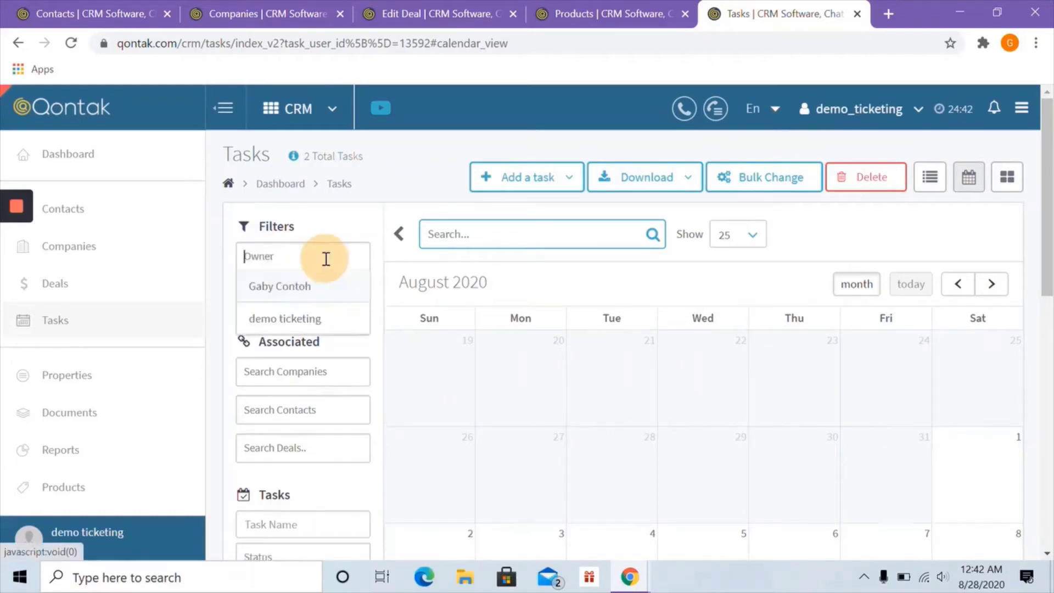
{"action": "left_click", "coordinate": [346, 237]}
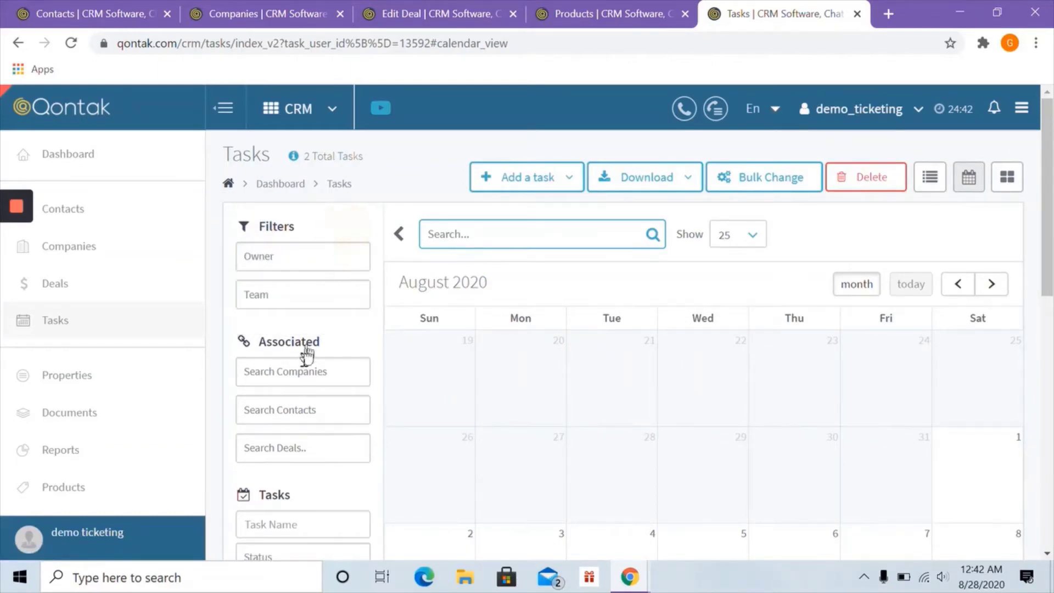
{"action": "scroll", "coordinate": [306, 352], "scroll_direction": "down", "scroll_amount": 9}
{"action": "left_click", "coordinate": [267, 324]}
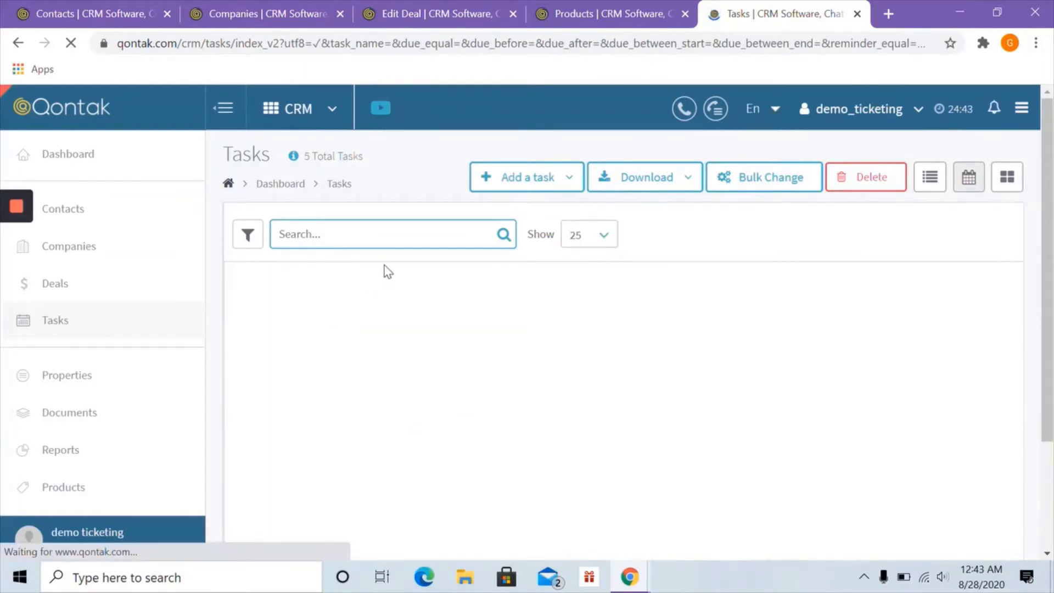
{"action": "scroll", "coordinate": [386, 270], "scroll_direction": "down", "scroll_amount": 8}
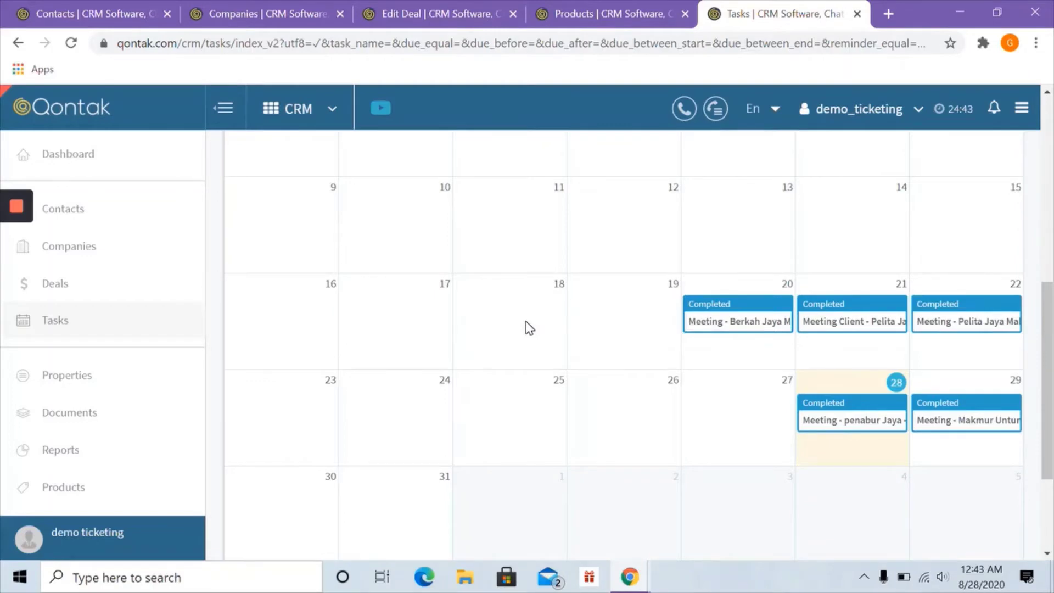
{"action": "scroll", "coordinate": [519, 321], "scroll_direction": "up", "scroll_amount": 10}
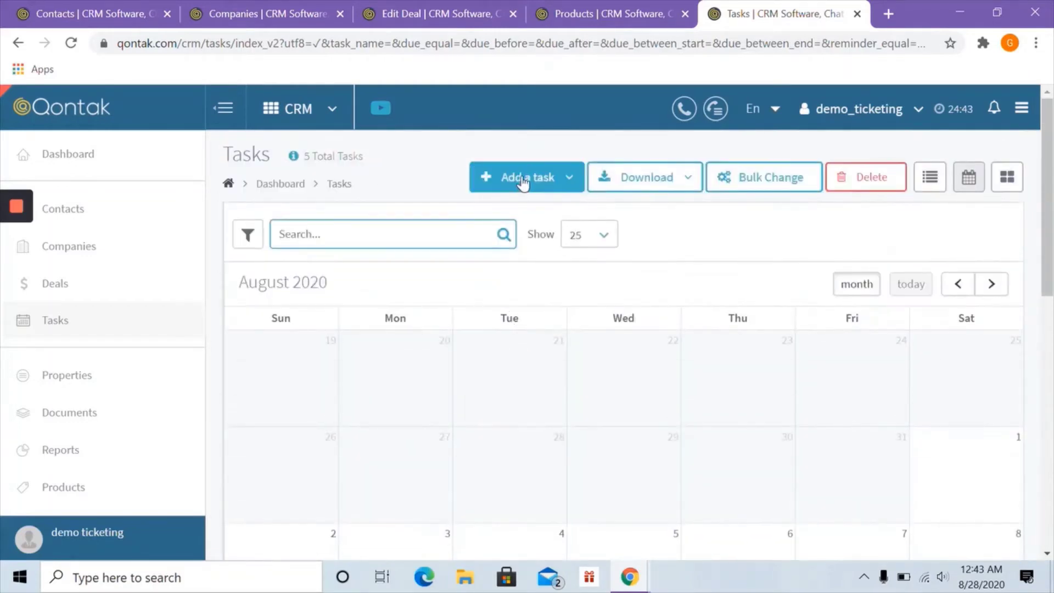
- Start a new task named 'Meeting - Makmur Untung - 30 Agustus 2020'
{"action": "left_click", "coordinate": [523, 183]}
{"action": "left_click", "coordinate": [521, 210]}
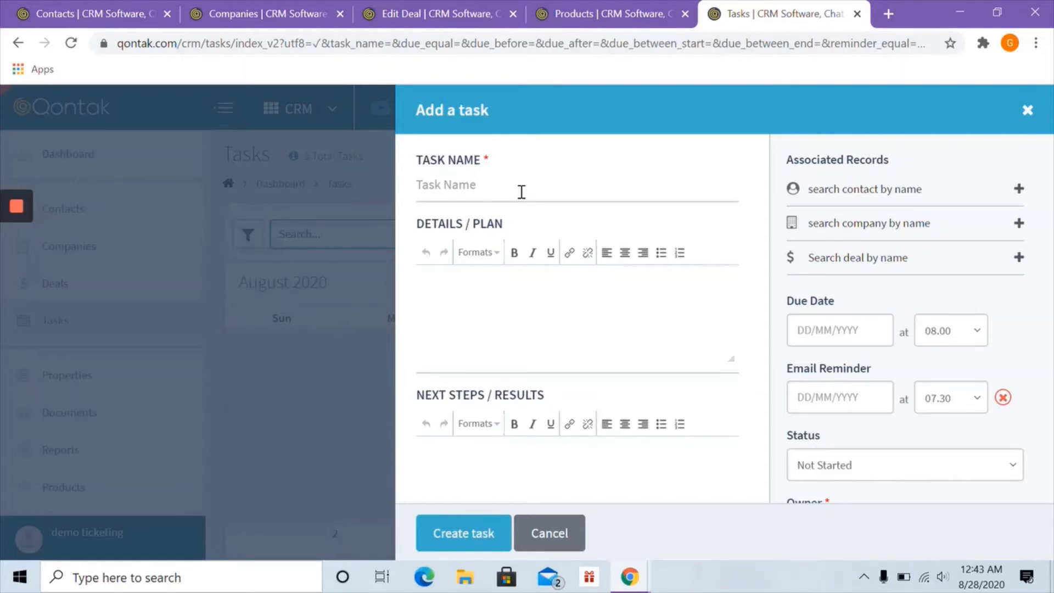
{"action": "left_click", "coordinate": [522, 192]}
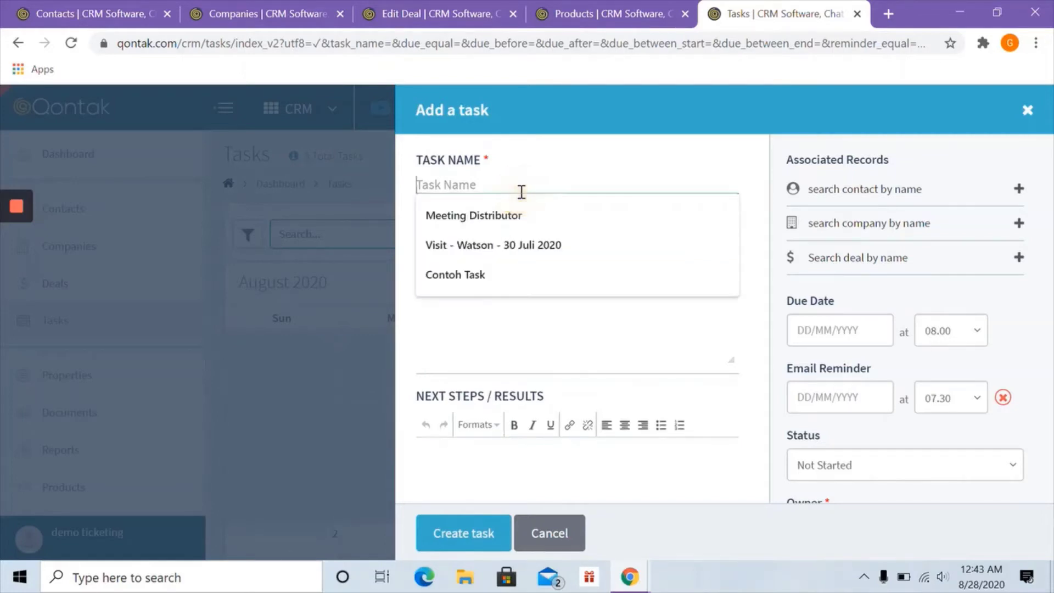
{"action": "type", "text": "Meeting"}
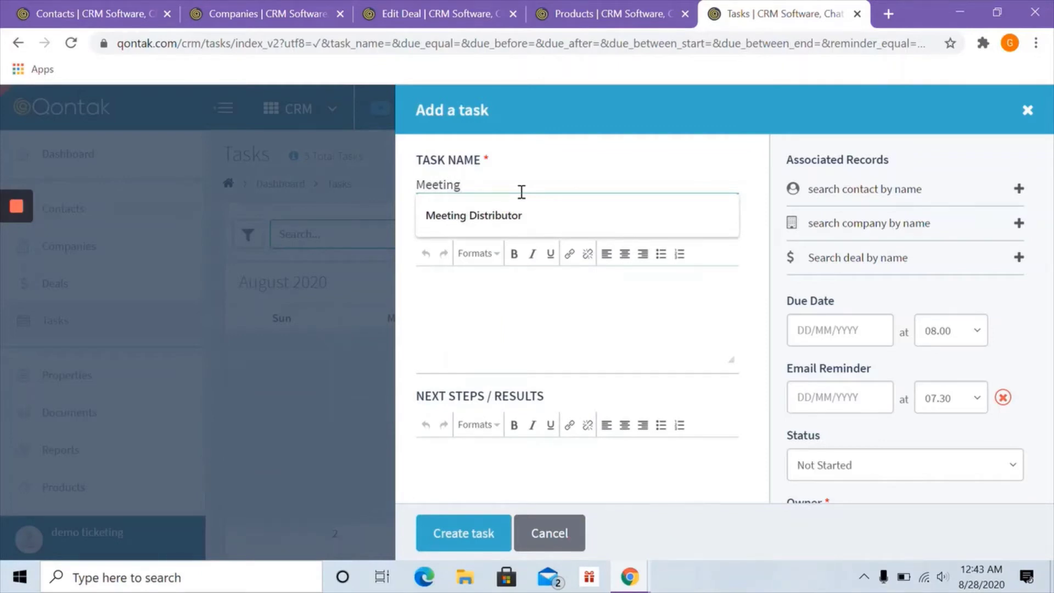
{"action": "type", "text": " -"}
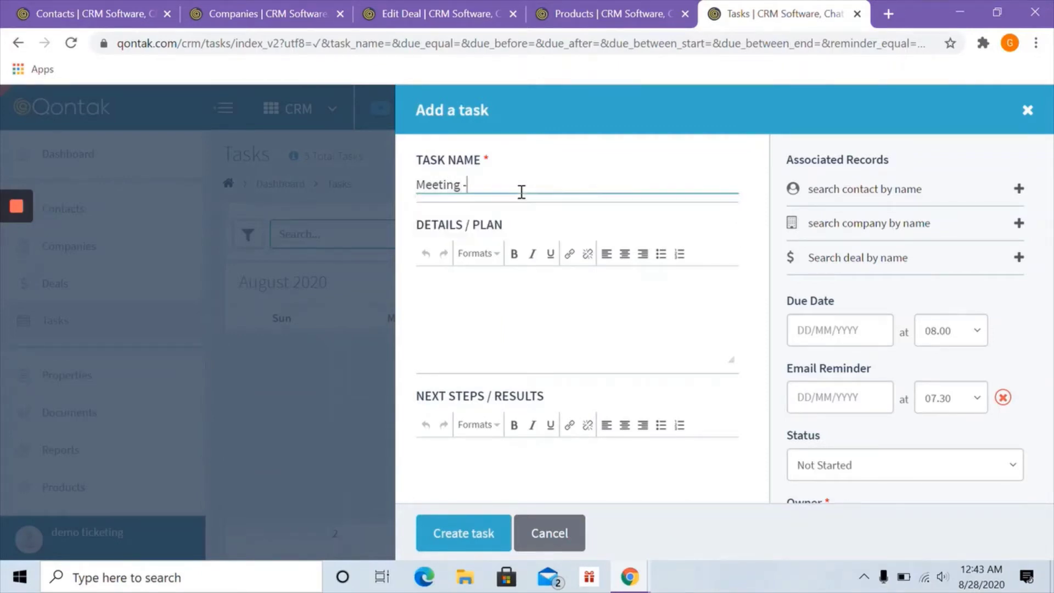
{"action": "type", "text": " Makmur u"}
{"action": "type", "text": "Ung"}
{"action": "type", "text": "tung"}
{"action": "type", "text": " -"}
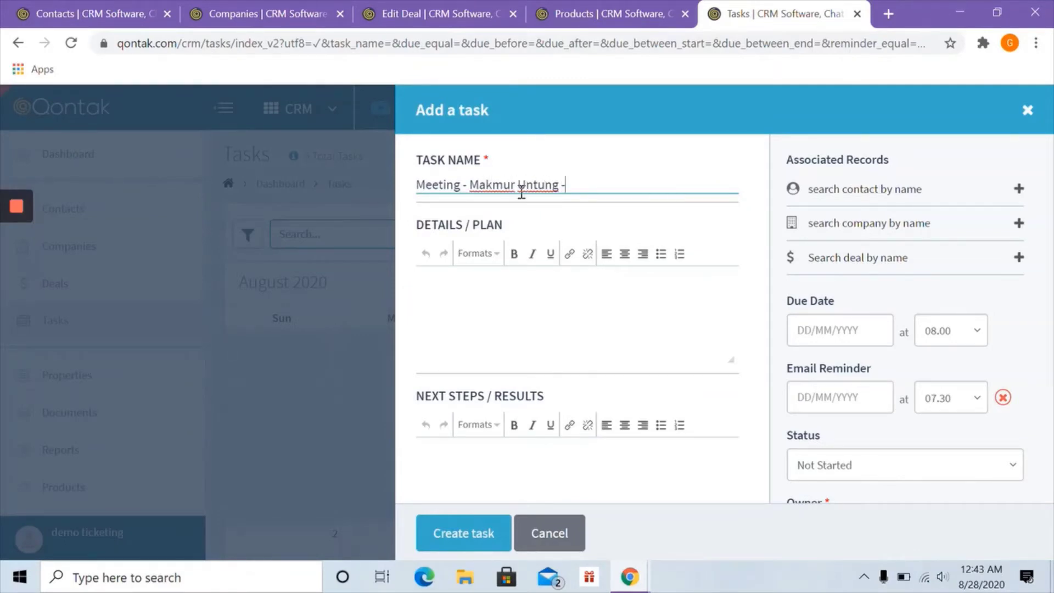
{"action": "type", "text": " 30 Agustus"}
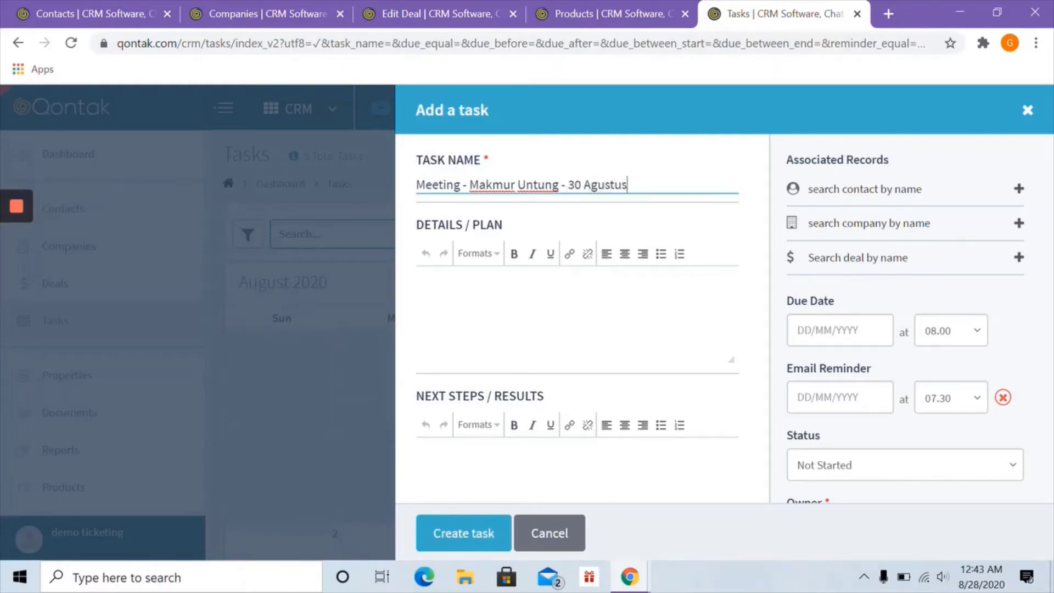
{"action": "type", "text": " 2020"}
- Enter 'MoU Discussion' as the task's details
{"action": "left_click", "coordinate": [460, 301]}
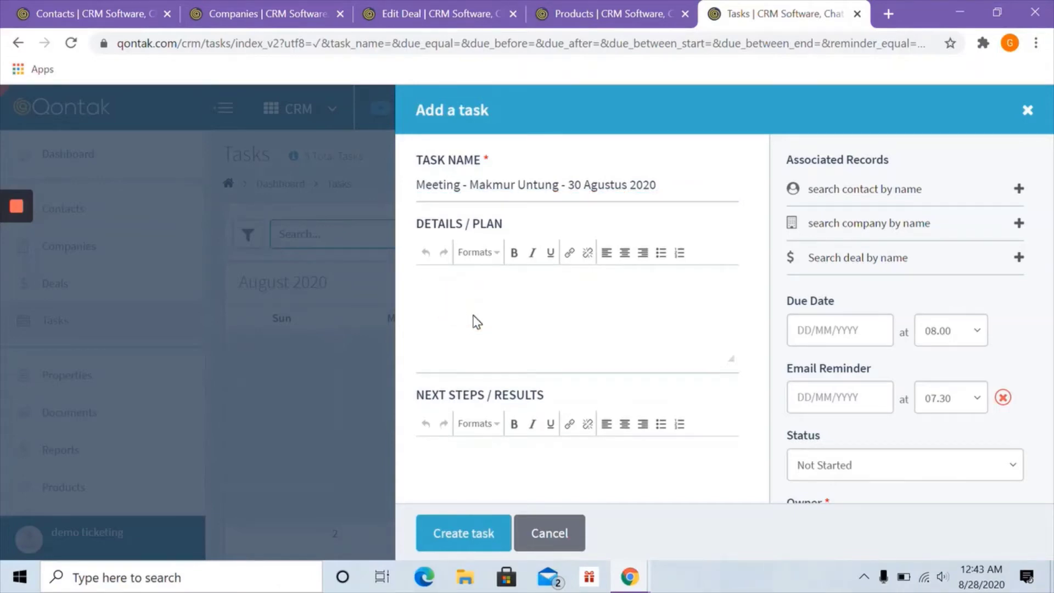
{"action": "type", "text": "Mou"}
{"action": "type", "text": "U Discussion"}
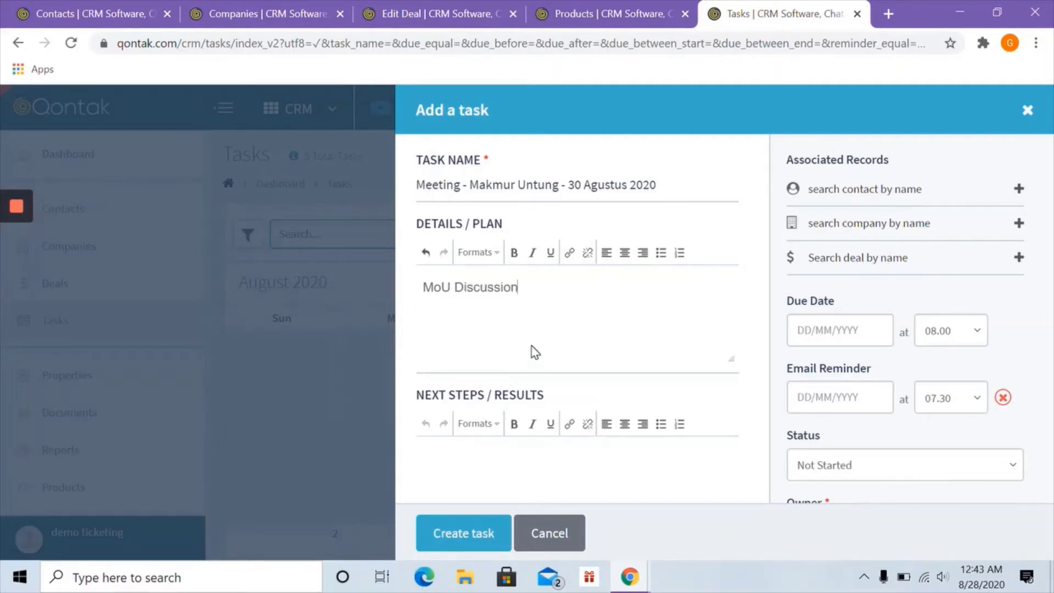
{"action": "scroll", "coordinate": [531, 353], "scroll_direction": "down", "scroll_amount": 1}
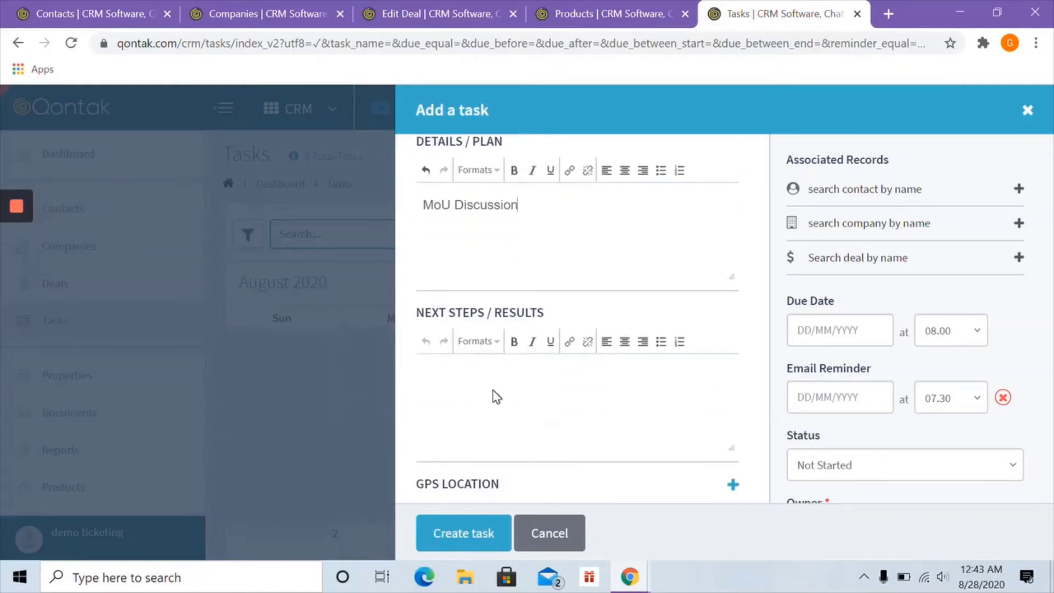
{"action": "scroll", "coordinate": [497, 397], "scroll_direction": "down", "scroll_amount": 1}
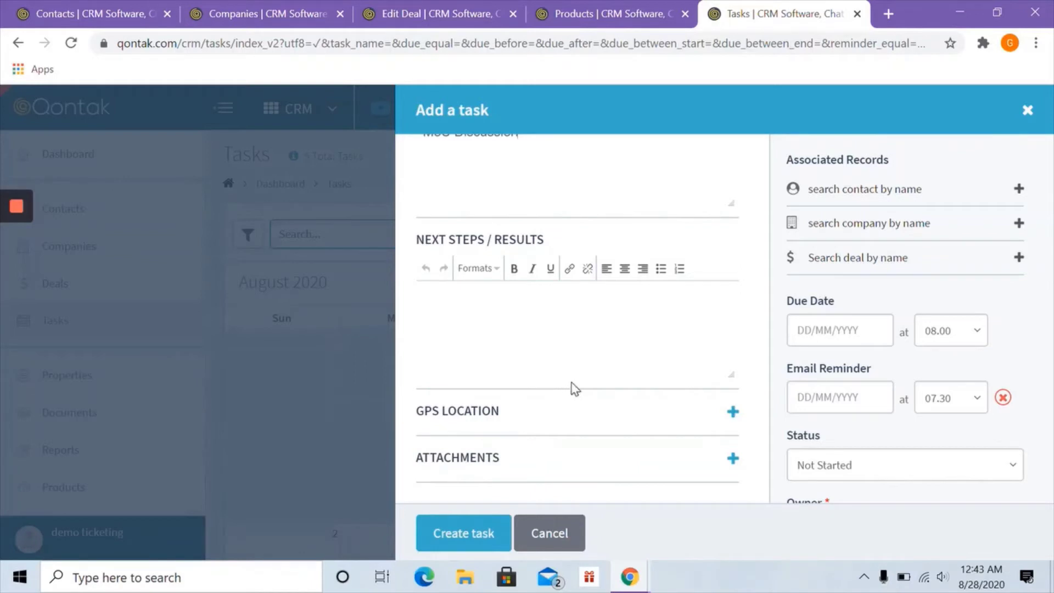
{"action": "scroll", "coordinate": [571, 386], "scroll_direction": "up", "scroll_amount": 2}
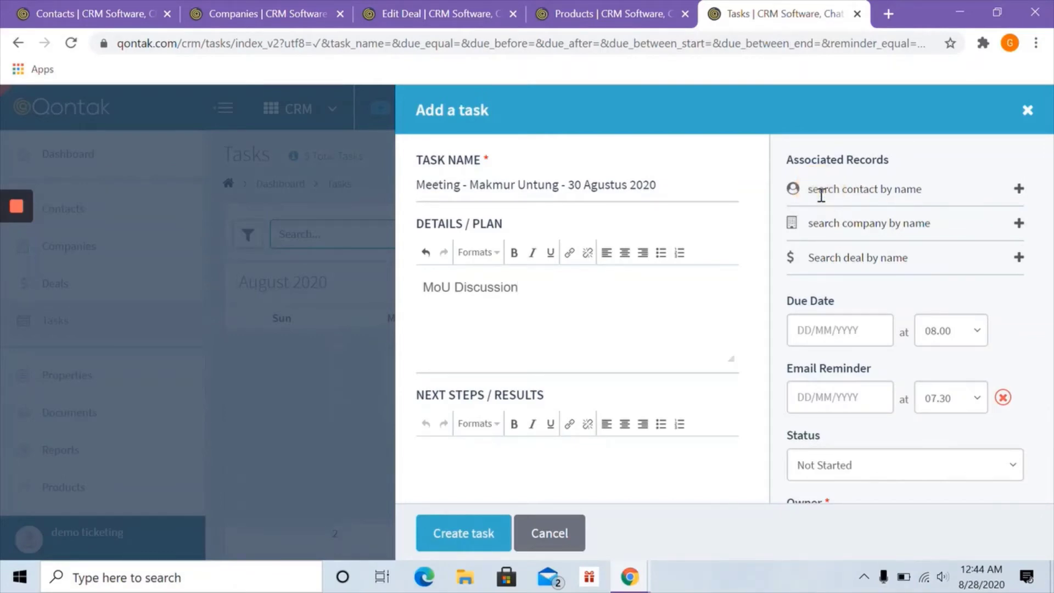
- Link the contact, company Makmur Untung and deal Makmur Untung Deals to the task
{"action": "type", "text": "Gabrie"}
{"action": "left_click", "coordinate": [834, 208]}
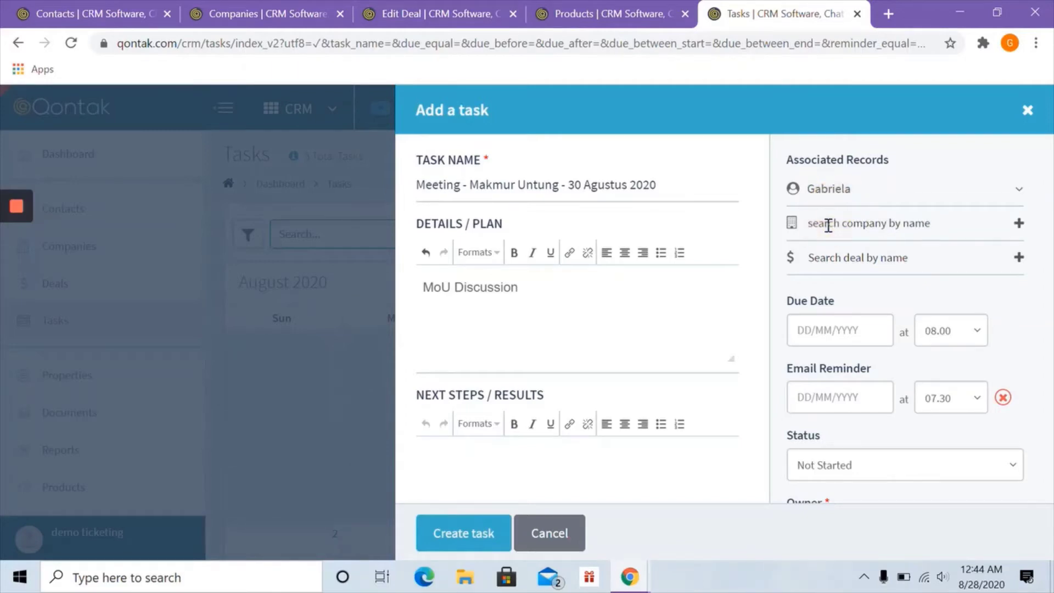
{"action": "left_click", "coordinate": [828, 224]}
{"action": "type", "text": "Makmu"}
{"action": "left_click", "coordinate": [911, 305]}
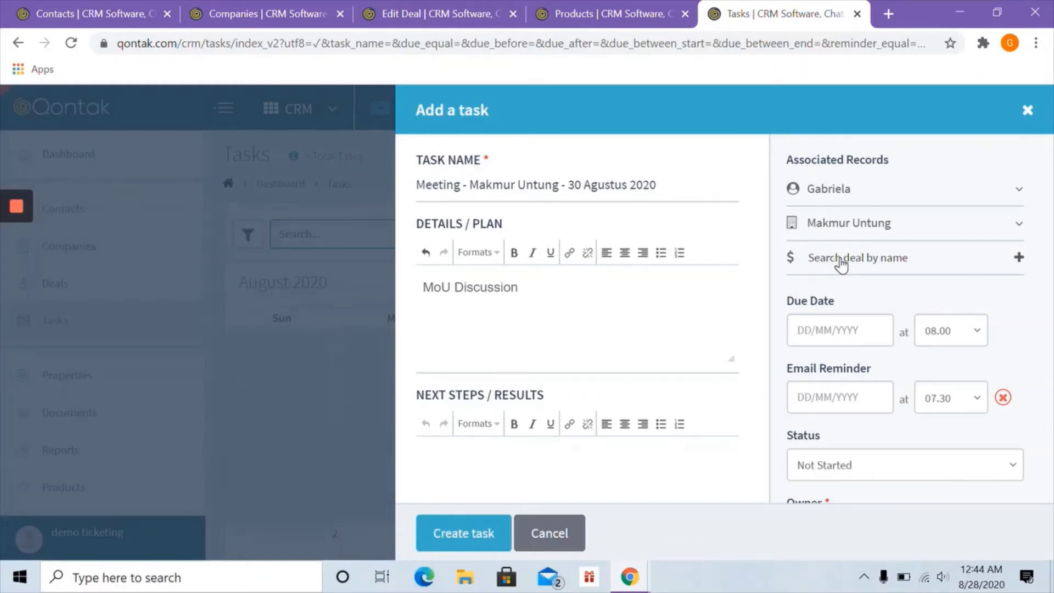
{"action": "left_click", "coordinate": [841, 260]}
{"action": "type", "text": "Makmur"}
{"action": "left_click", "coordinate": [845, 300]}
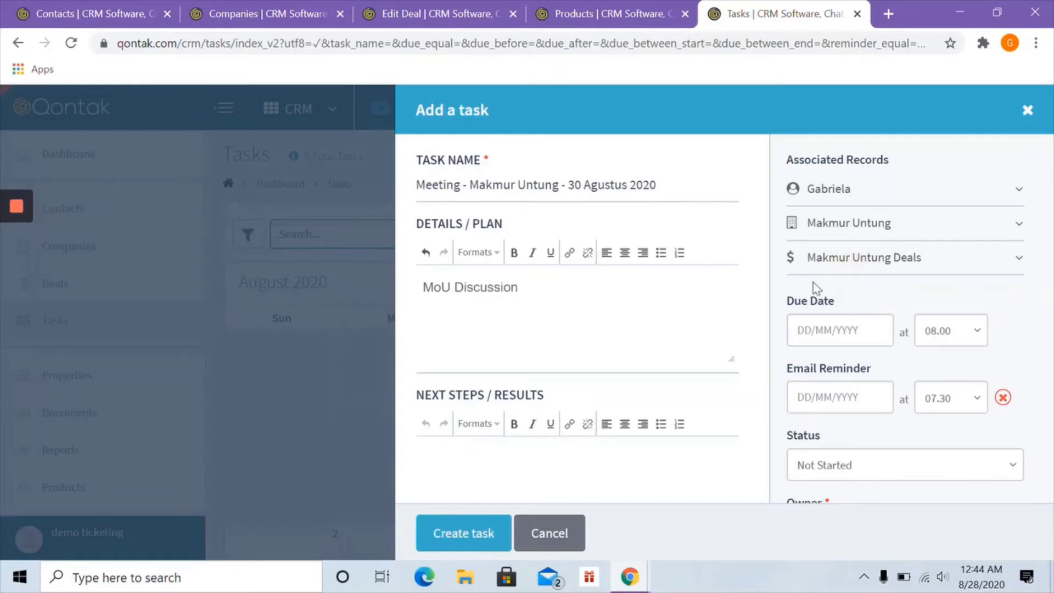
- Set the due date to 30/08/2020 at 14.00 and create the task
{"action": "left_click", "coordinate": [802, 332]}
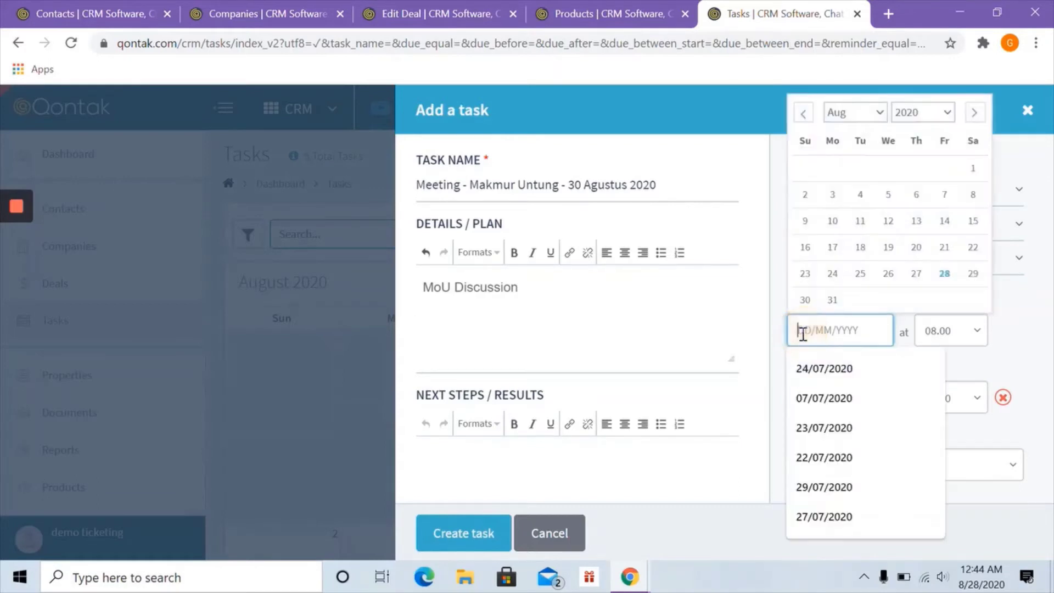
{"action": "left_click", "coordinate": [806, 300]}
{"action": "left_click", "coordinate": [943, 334]}
{"action": "scroll", "coordinate": [953, 423], "scroll_direction": "down", "scroll_amount": 8}
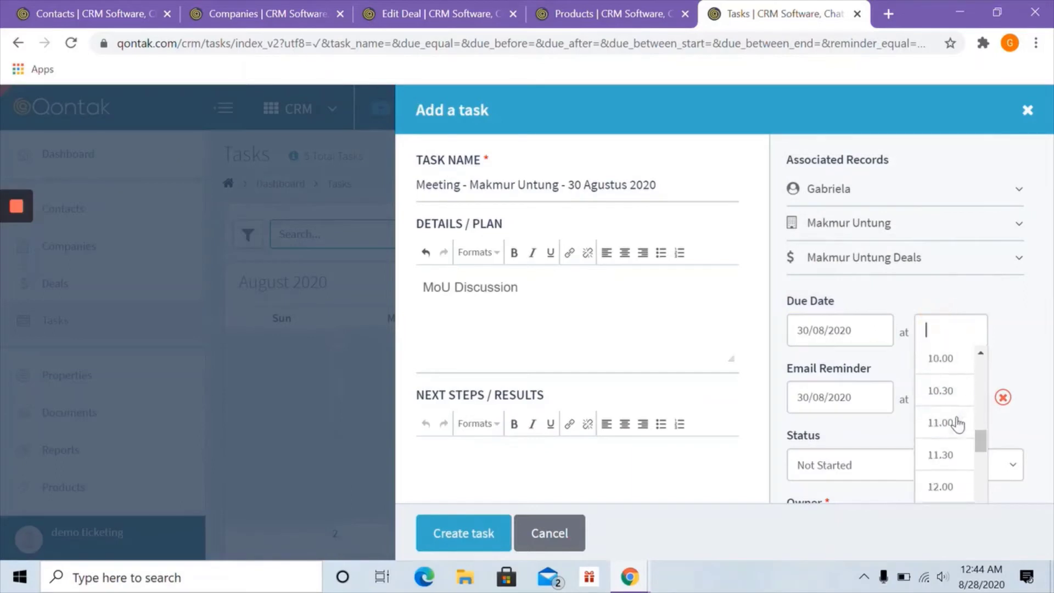
{"action": "left_click", "coordinate": [954, 426]}
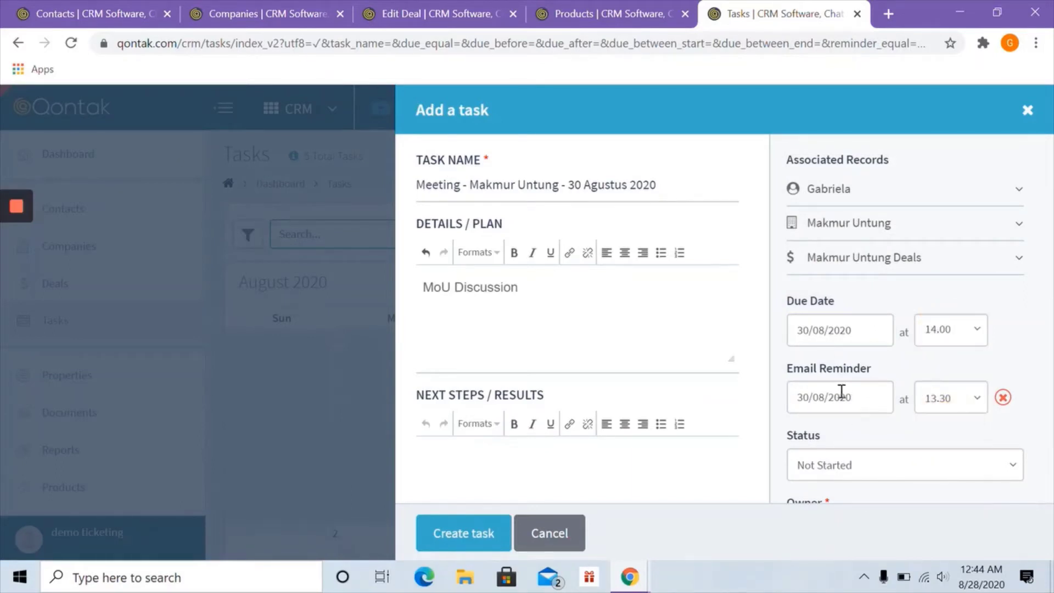
{"action": "scroll", "coordinate": [828, 377], "scroll_direction": "down", "scroll_amount": 3}
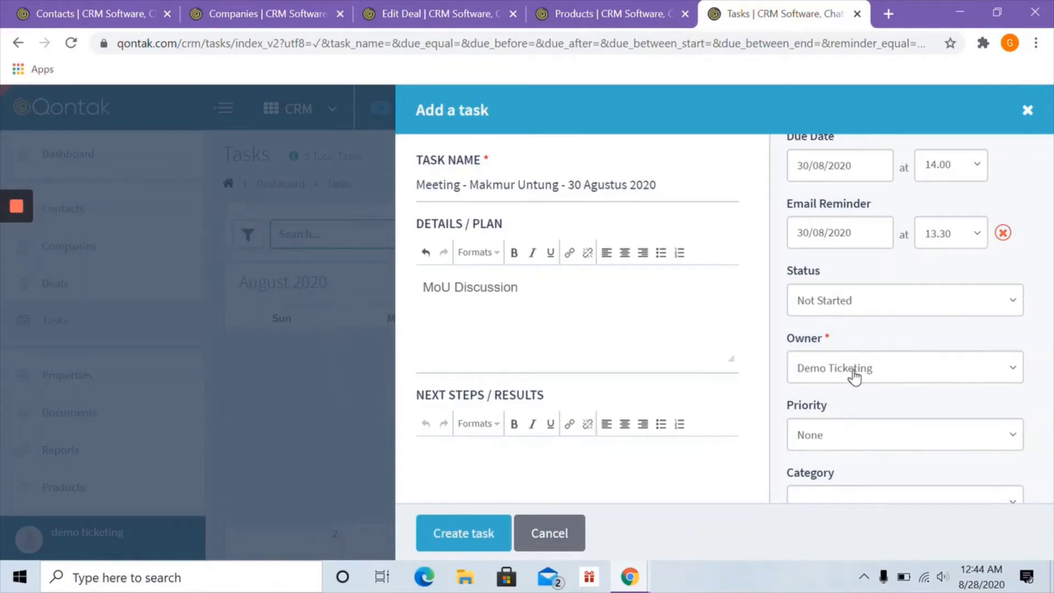
{"action": "scroll", "coordinate": [854, 376], "scroll_direction": "down", "scroll_amount": 1}
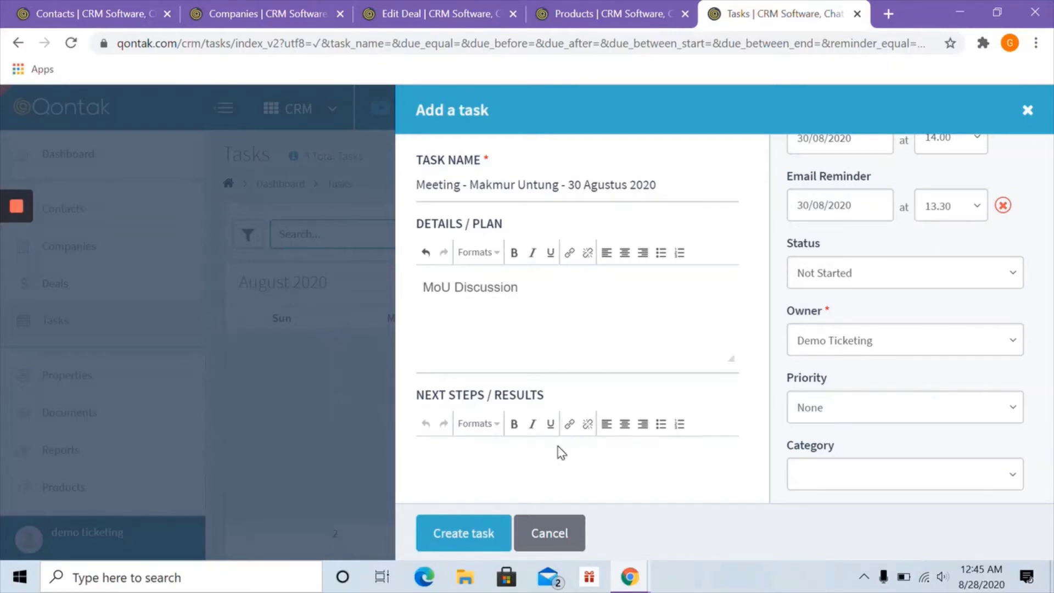
{"action": "left_click", "coordinate": [468, 537]}
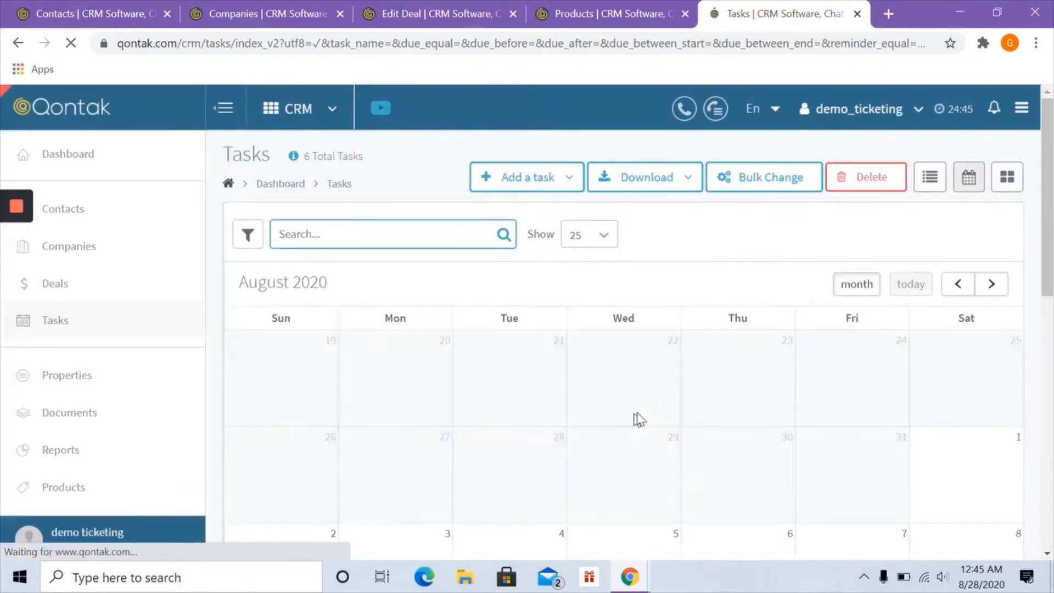
{"action": "scroll", "coordinate": [637, 419], "scroll_direction": "down", "scroll_amount": 5}
{"action": "scroll", "coordinate": [690, 407], "scroll_direction": "down", "scroll_amount": 5}
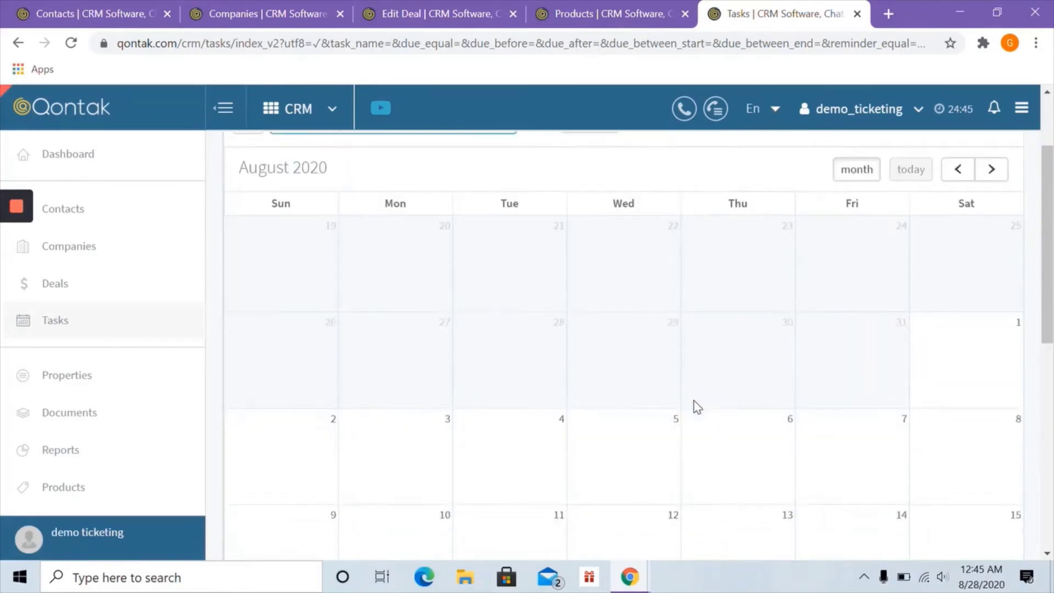
{"action": "scroll", "coordinate": [714, 409], "scroll_direction": "down", "scroll_amount": 3}
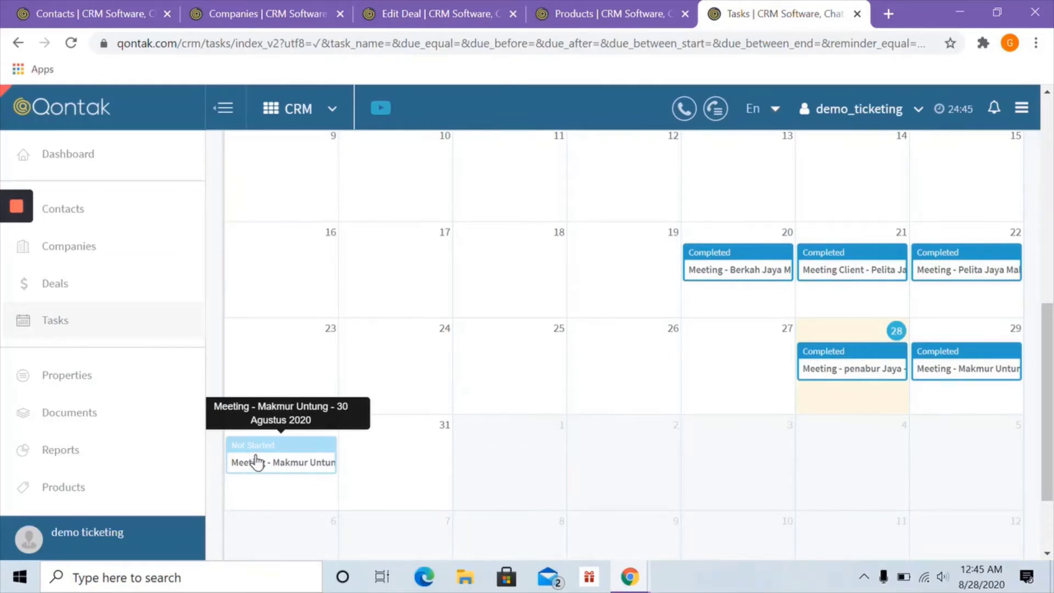
{"action": "left_click", "coordinate": [292, 454]}
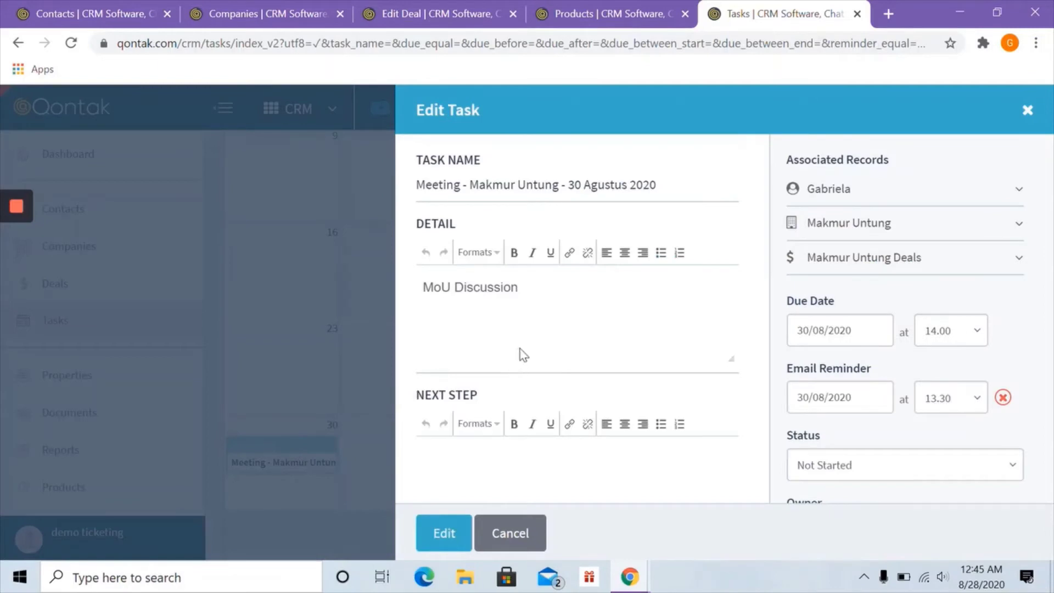
{"action": "scroll", "coordinate": [523, 354], "scroll_direction": "down", "scroll_amount": 3}
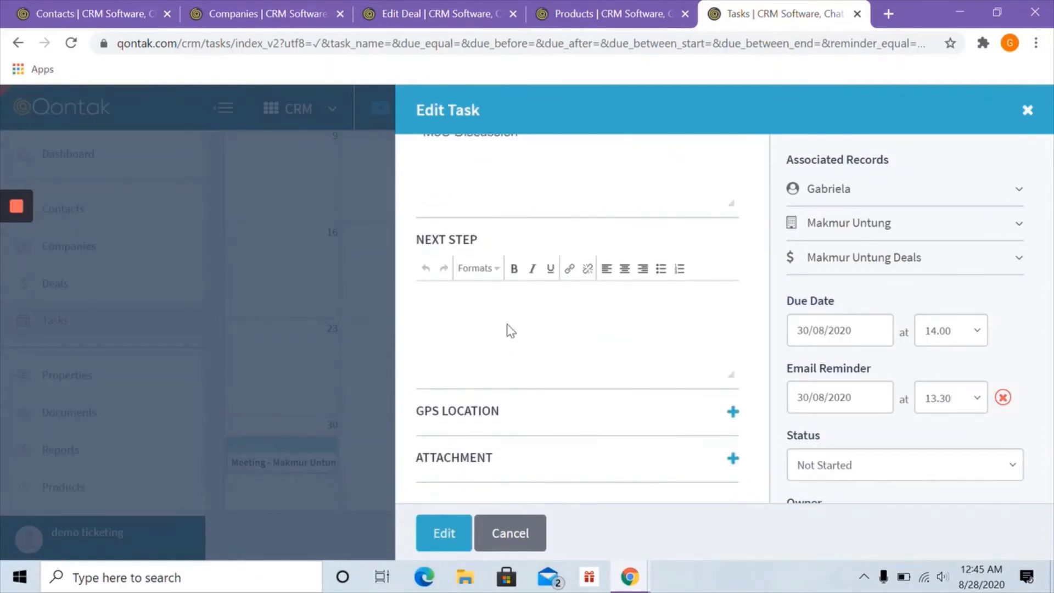
{"action": "left_click", "coordinate": [455, 344]}
{"action": "type", "text": "MoU diterm"}
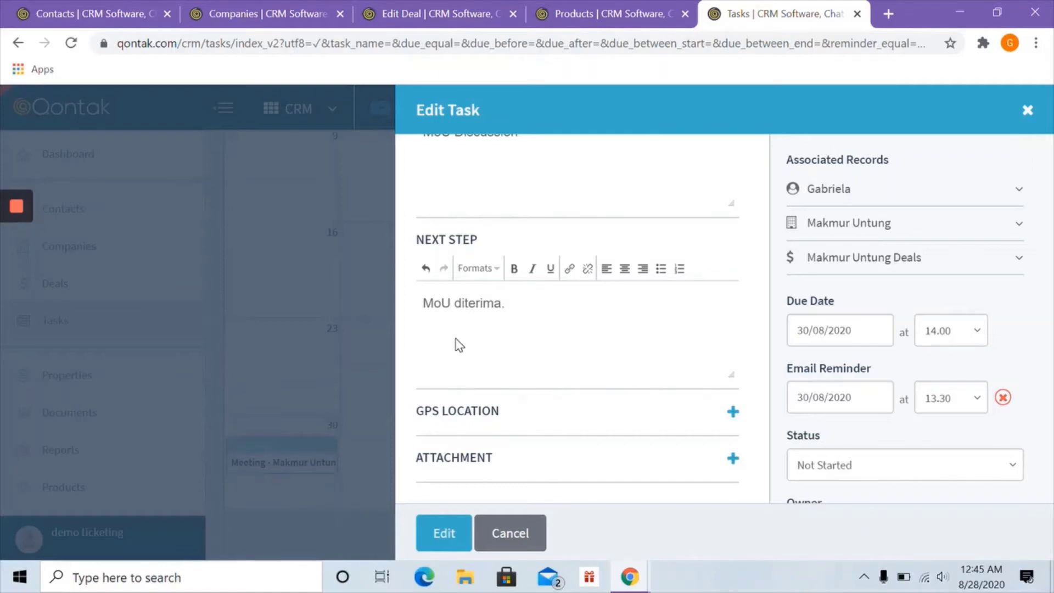
{"action": "type", "text": "a. @"}
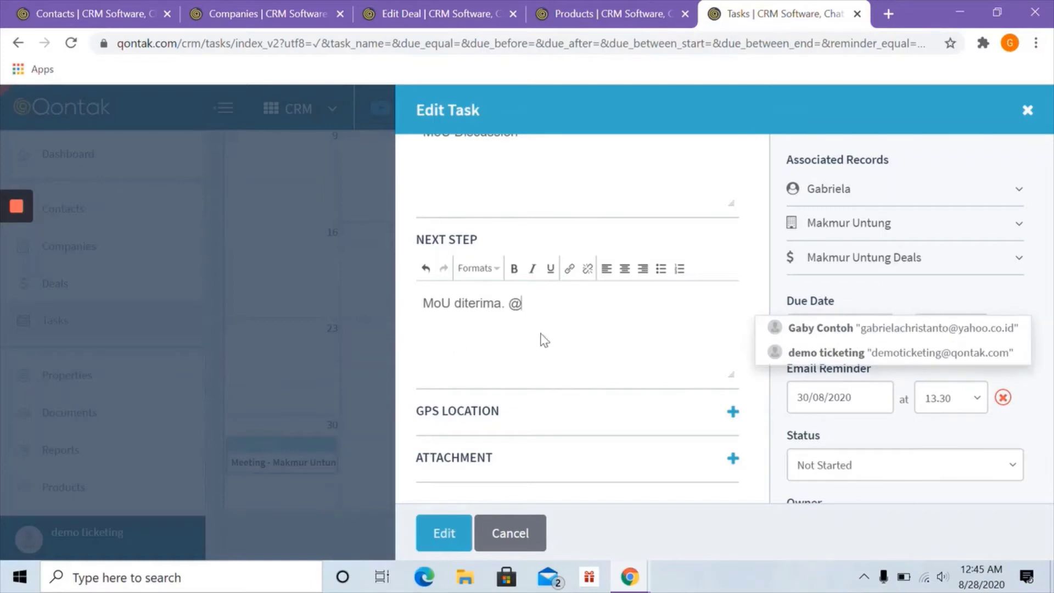
{"action": "left_click", "coordinate": [835, 328]}
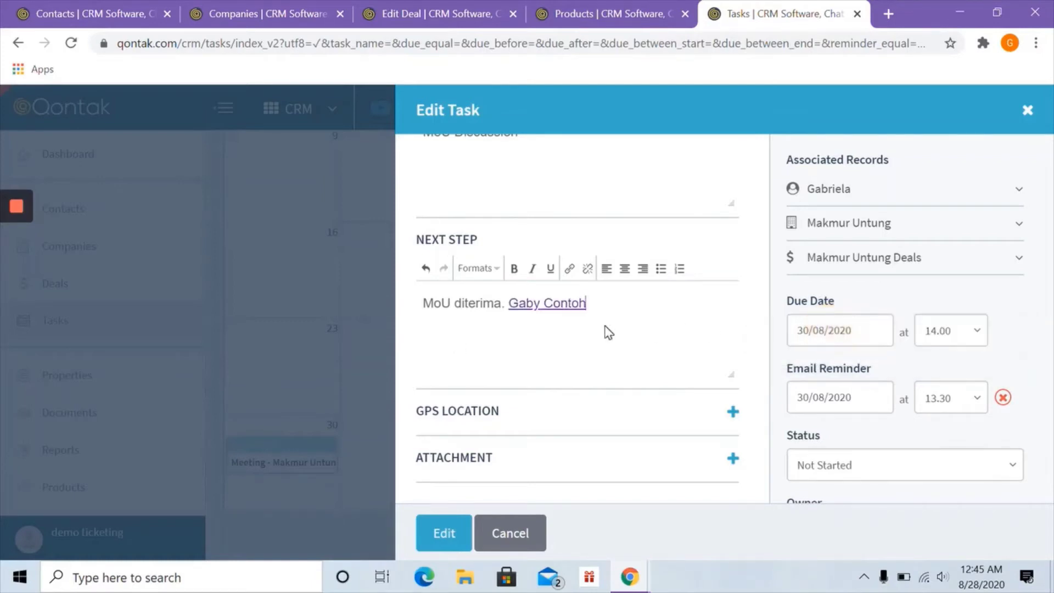
{"action": "type", "text": "mohon dilanjut"}
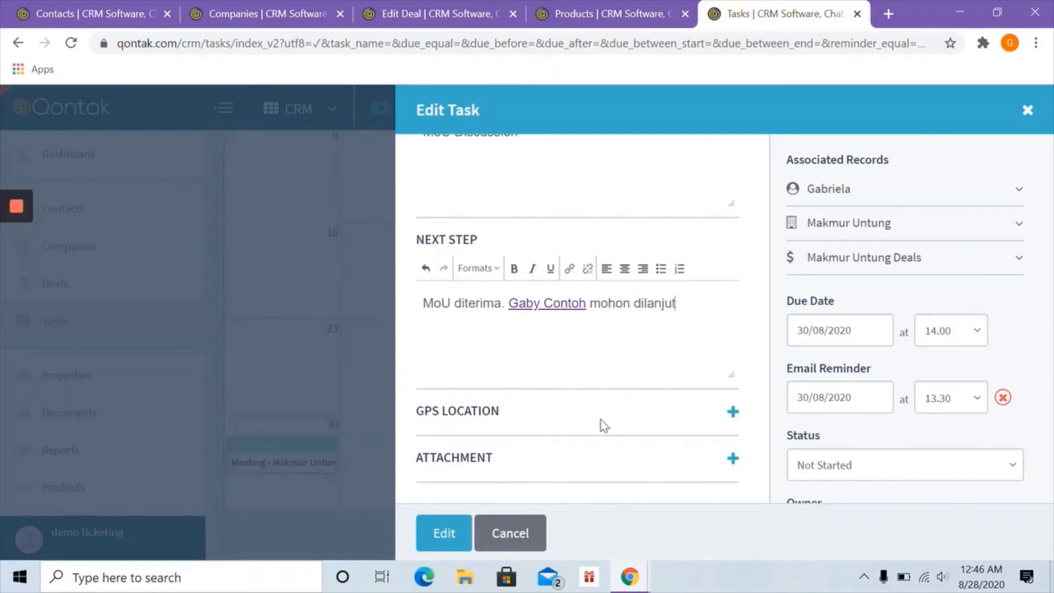
- Attach the current GPS location, set Status to Completed and save the task
{"action": "left_click", "coordinate": [732, 412]}
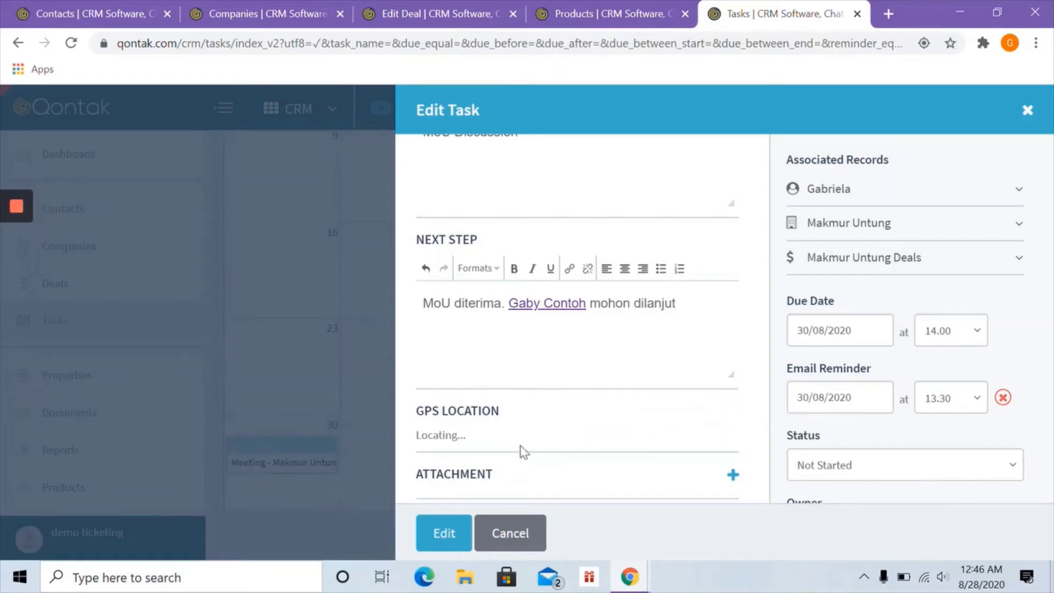
{"action": "scroll", "coordinate": [518, 431], "scroll_direction": "down", "scroll_amount": 1}
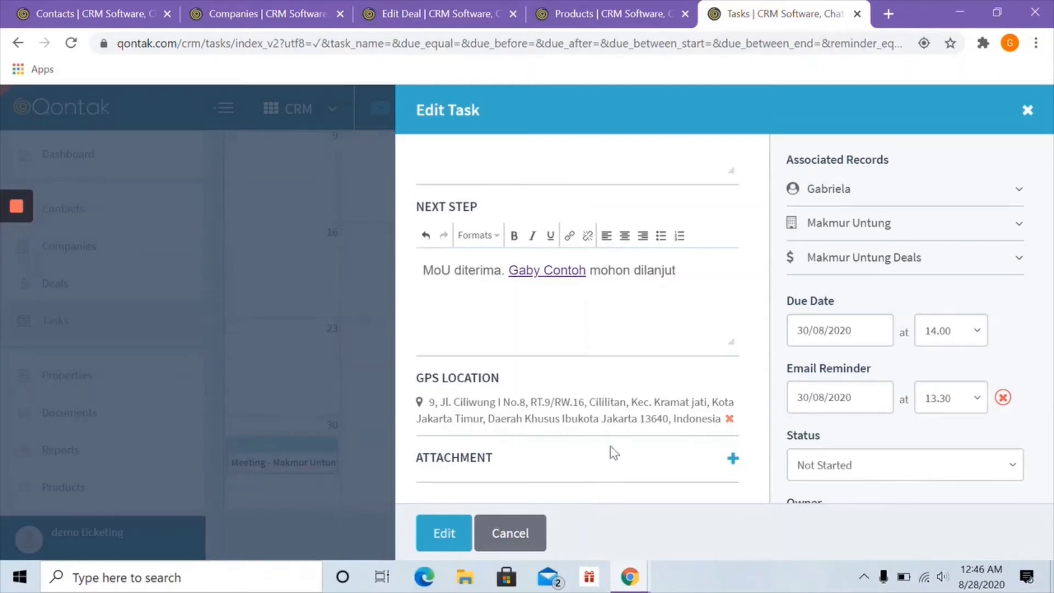
{"action": "scroll", "coordinate": [846, 401], "scroll_direction": "down", "scroll_amount": 2}
{"action": "left_click", "coordinate": [830, 385]}
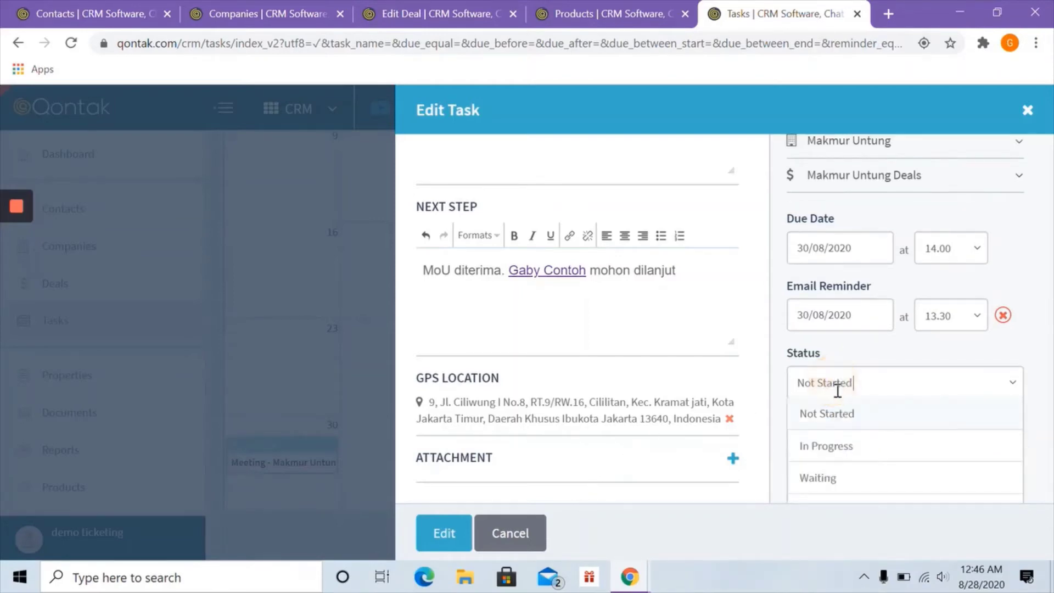
{"action": "scroll", "coordinate": [848, 434], "scroll_direction": "down", "scroll_amount": 2}
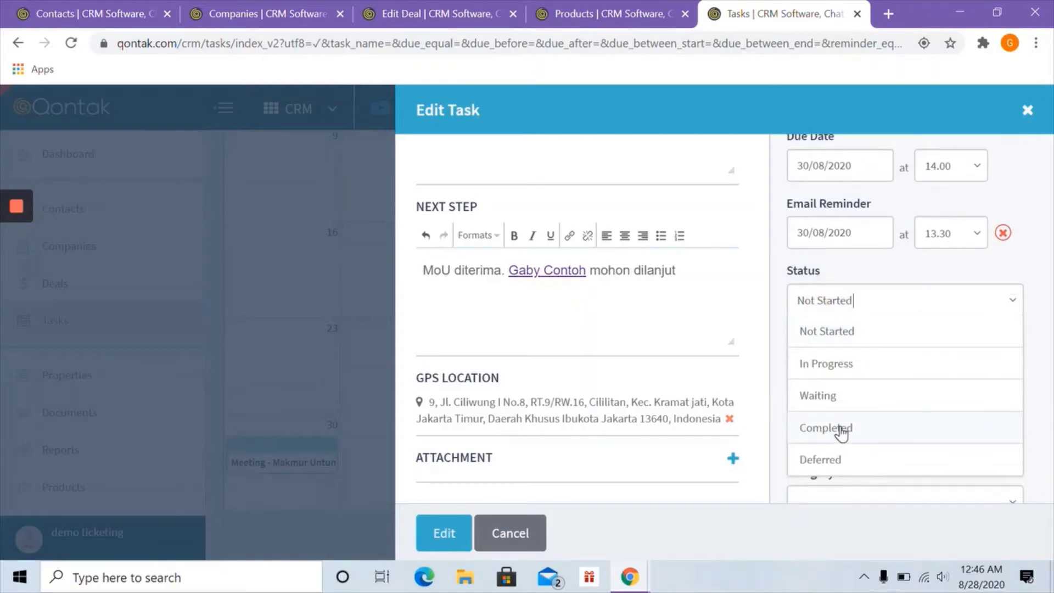
{"action": "left_click", "coordinate": [841, 434]}
{"action": "scroll", "coordinate": [604, 302], "scroll_direction": "up", "scroll_amount": 4}
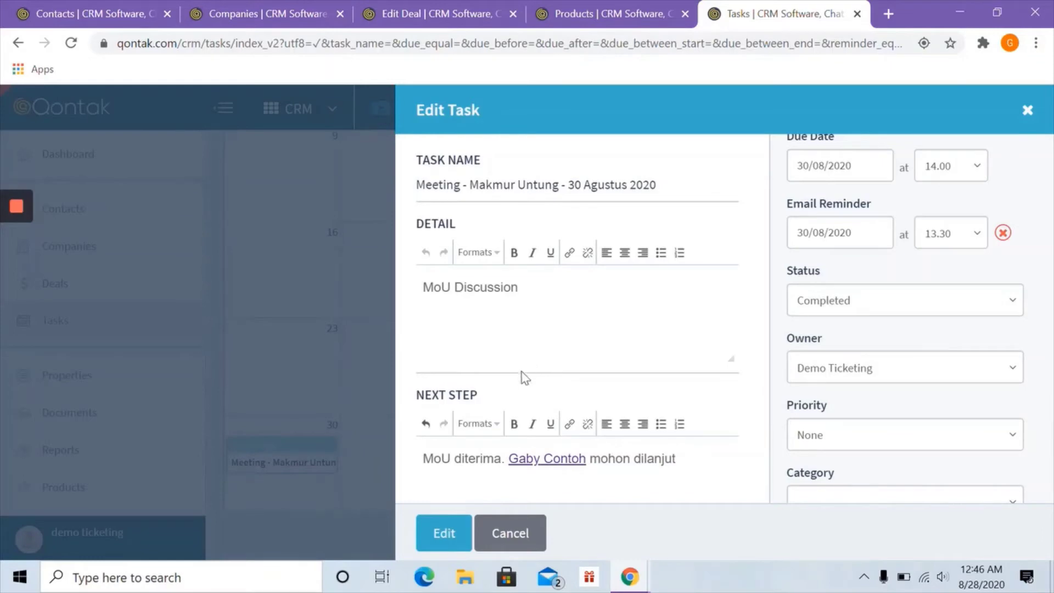
{"action": "left_click", "coordinate": [449, 538]}
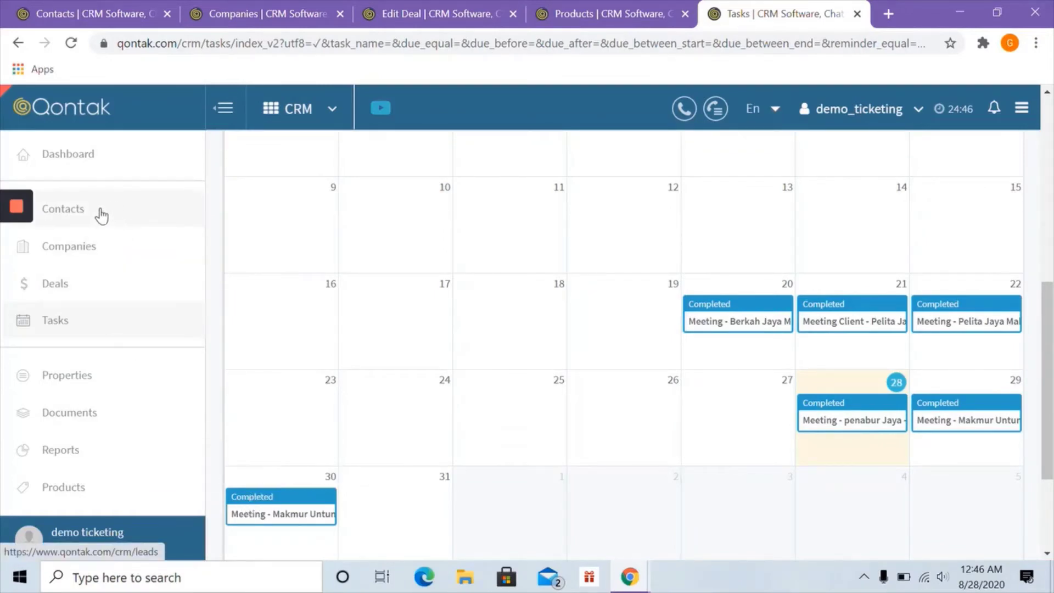
{"action": "scroll", "coordinate": [373, 327], "scroll_direction": "up", "scroll_amount": 4}
{"action": "scroll", "coordinate": [374, 327], "scroll_direction": "up", "scroll_amount": 3}
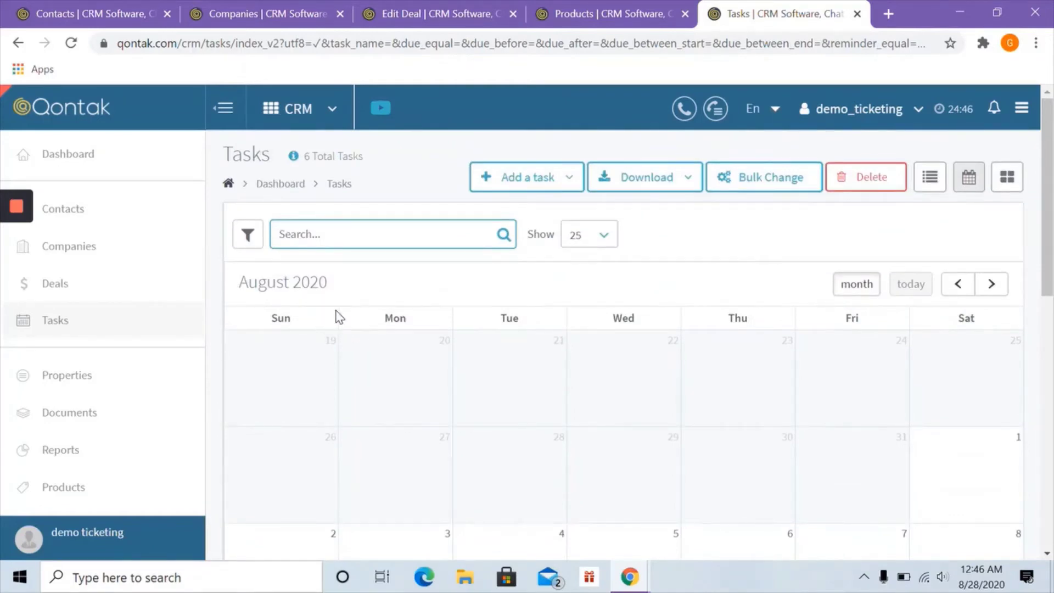
- Open the contact's record from the Contacts list and scroll through it
{"action": "left_click", "coordinate": [152, 218]}
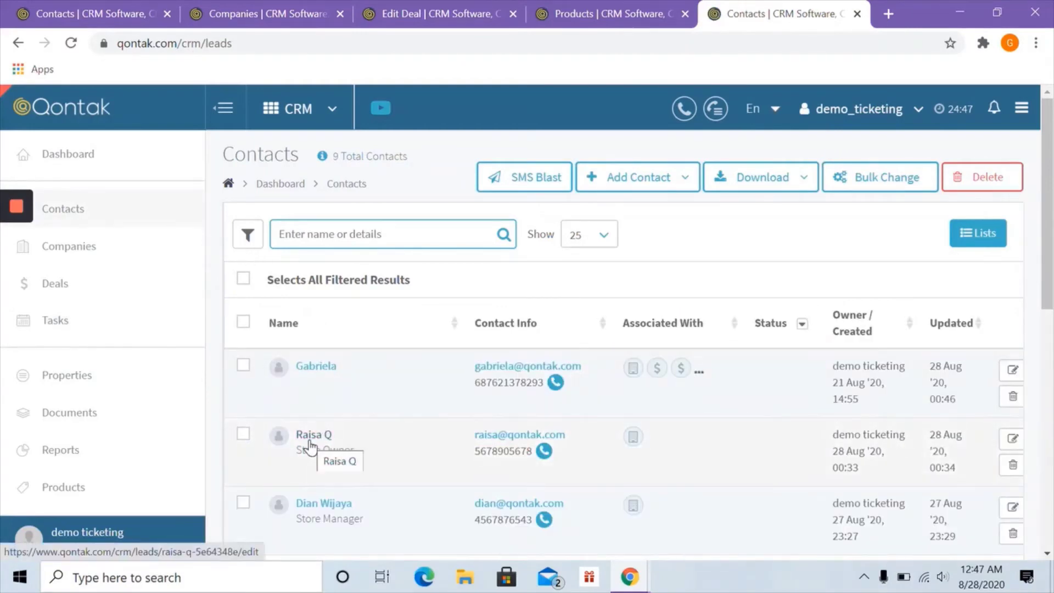
{"action": "left_click", "coordinate": [317, 366]}
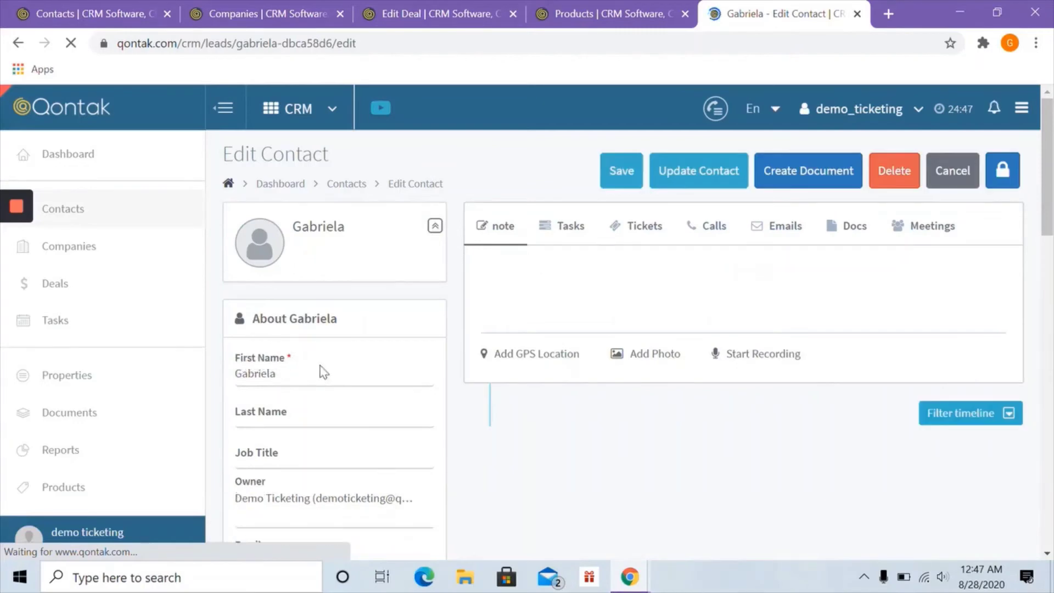
{"action": "scroll", "coordinate": [330, 313], "scroll_direction": "down", "scroll_amount": 2}
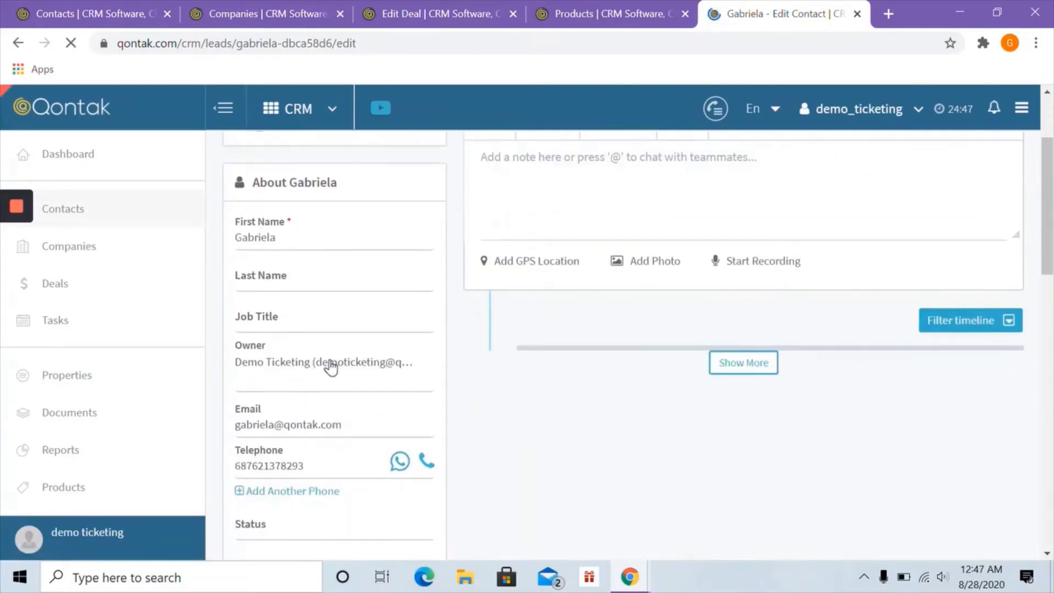
{"action": "scroll", "coordinate": [284, 387], "scroll_direction": "down", "scroll_amount": 2}
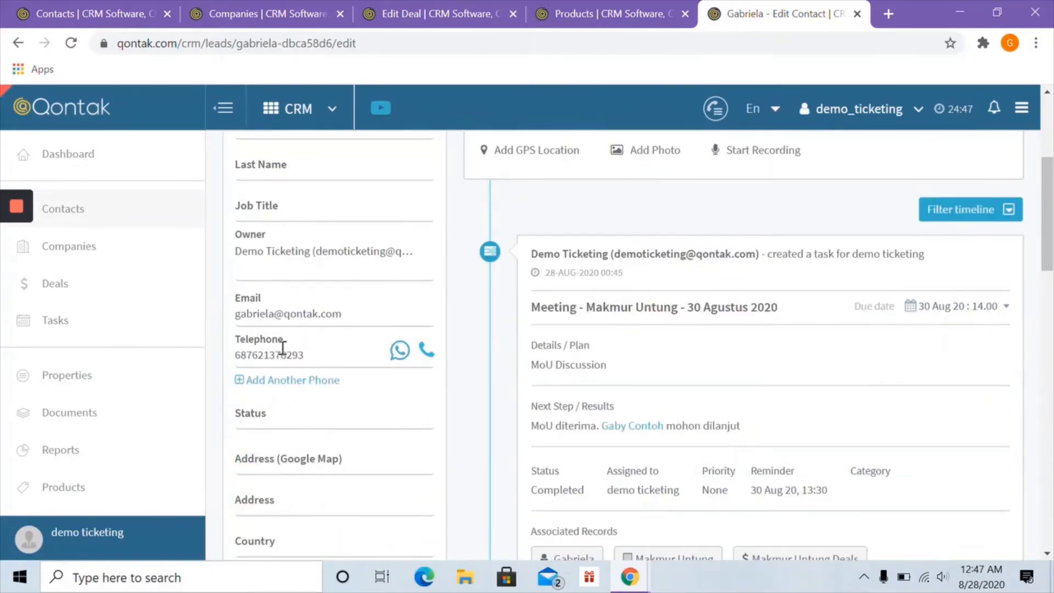
{"action": "scroll", "coordinate": [297, 387], "scroll_direction": "down", "scroll_amount": 4}
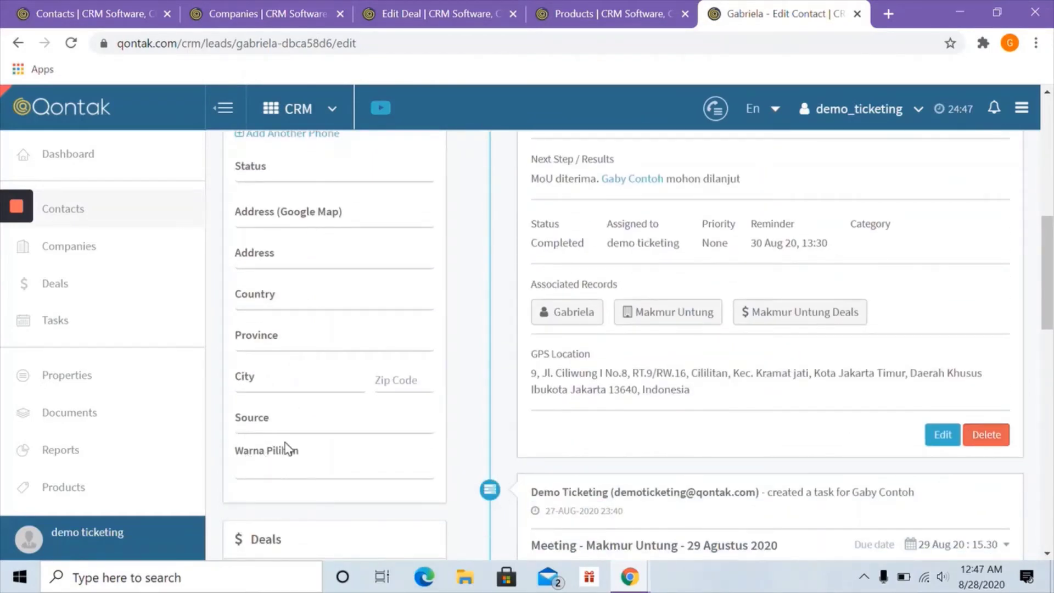
{"action": "scroll", "coordinate": [332, 433], "scroll_direction": "down", "scroll_amount": 6}
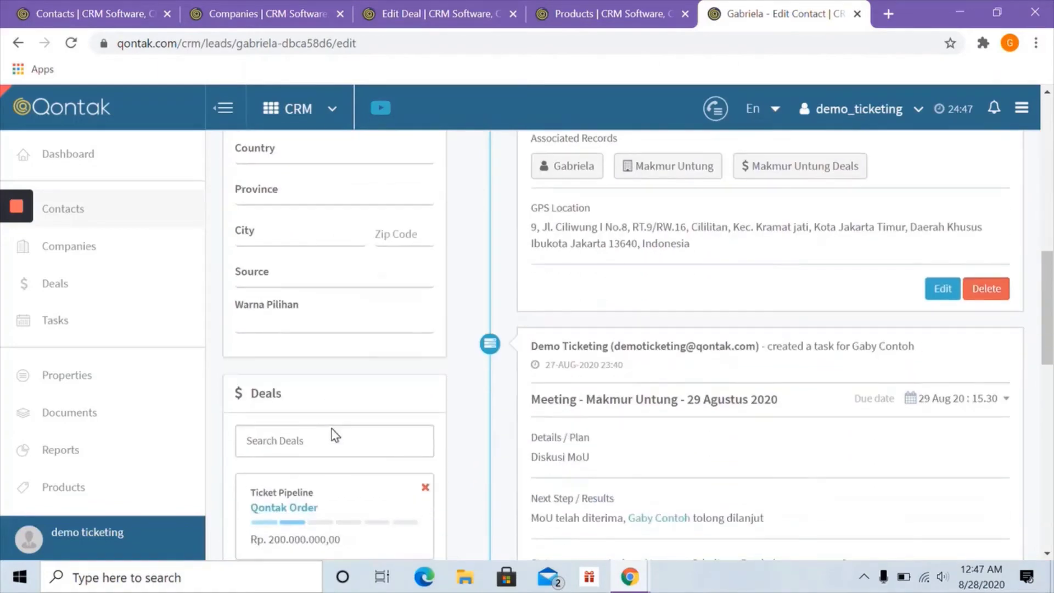
{"action": "scroll", "coordinate": [245, 432], "scroll_direction": "down", "scroll_amount": 2}
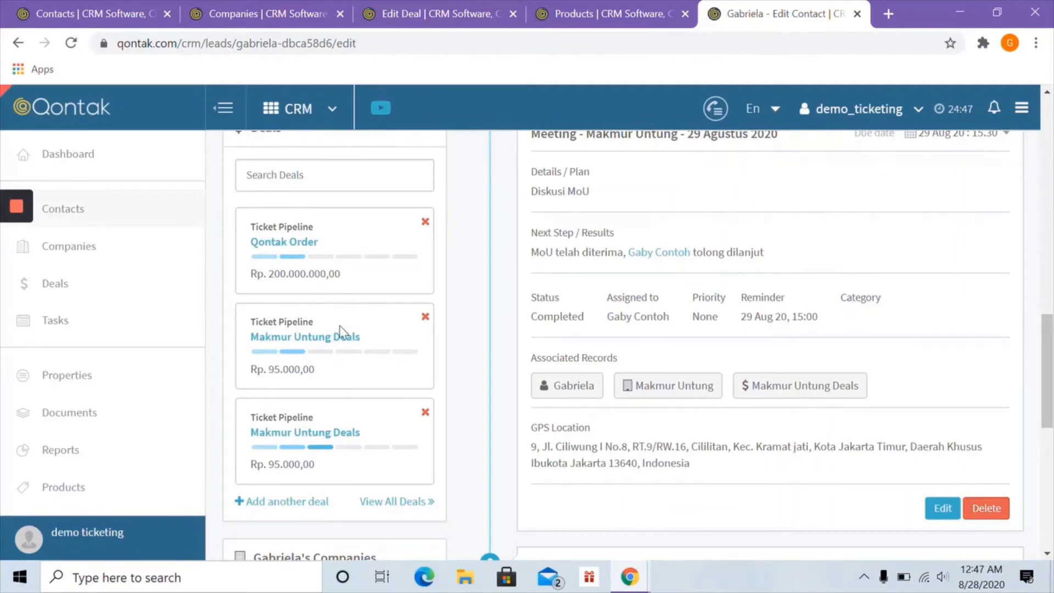
- Review the contact's Deals and Companies panels and bring up link options for Makmur Maju
{"action": "scroll", "coordinate": [340, 352], "scroll_direction": "down", "scroll_amount": 3}
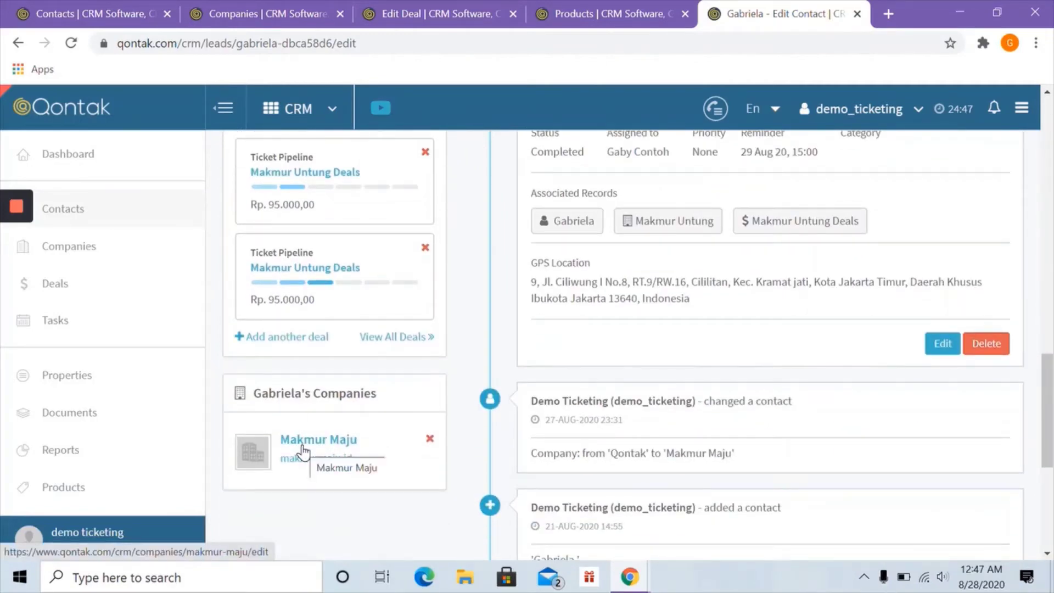
{"action": "scroll", "coordinate": [690, 426], "scroll_direction": "down", "scroll_amount": 3}
{"action": "scroll", "coordinate": [690, 427], "scroll_direction": "up", "scroll_amount": 10}
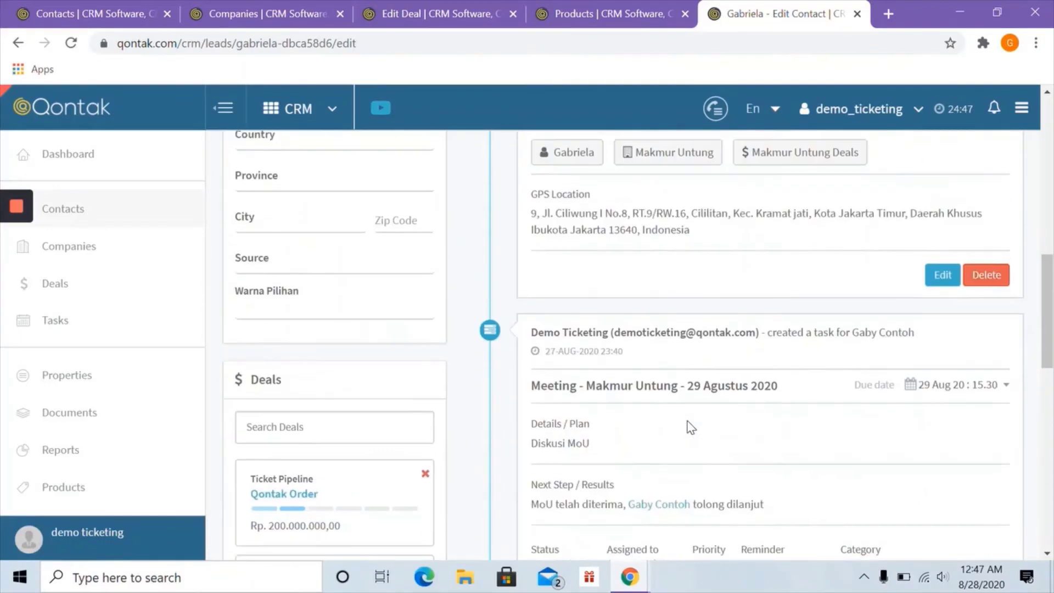
{"action": "scroll", "coordinate": [691, 428], "scroll_direction": "up", "scroll_amount": 6}
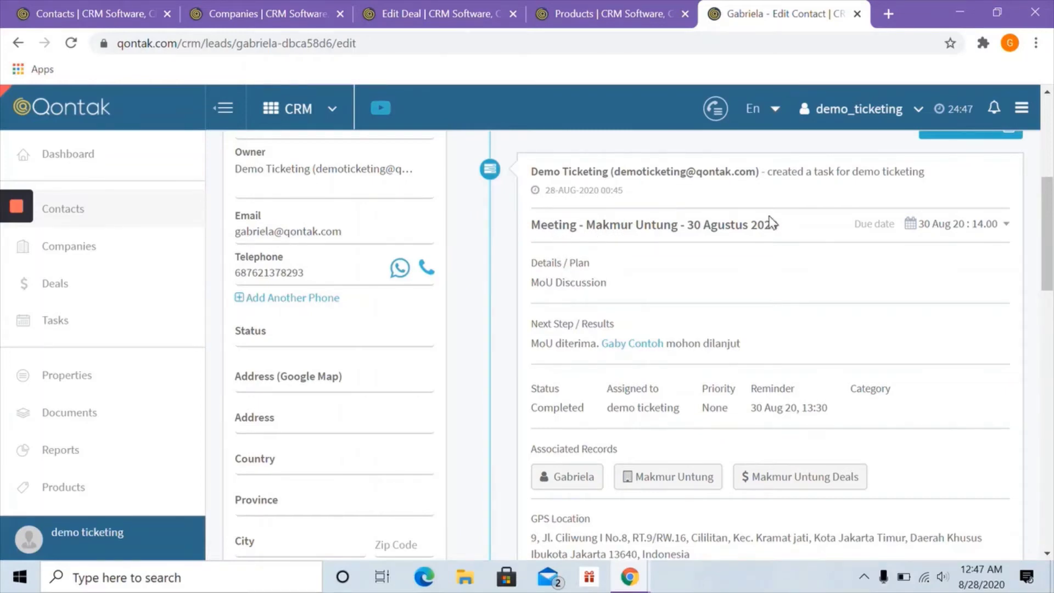
{"action": "scroll", "coordinate": [728, 336], "scroll_direction": "down", "scroll_amount": 5}
{"action": "scroll", "coordinate": [699, 315], "scroll_direction": "up", "scroll_amount": 1}
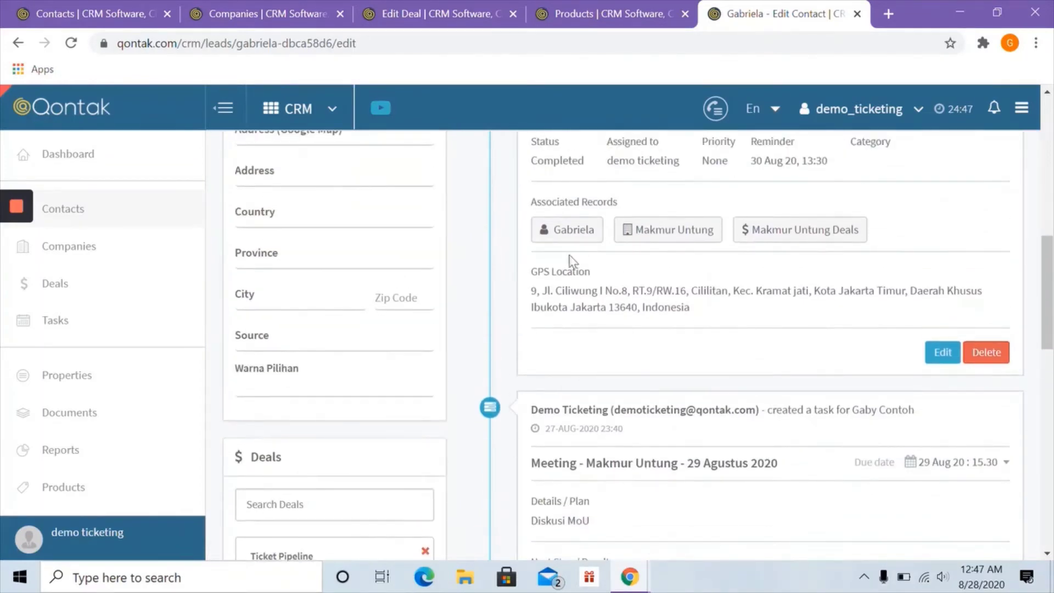
{"action": "scroll", "coordinate": [565, 373], "scroll_direction": "down", "scroll_amount": 1}
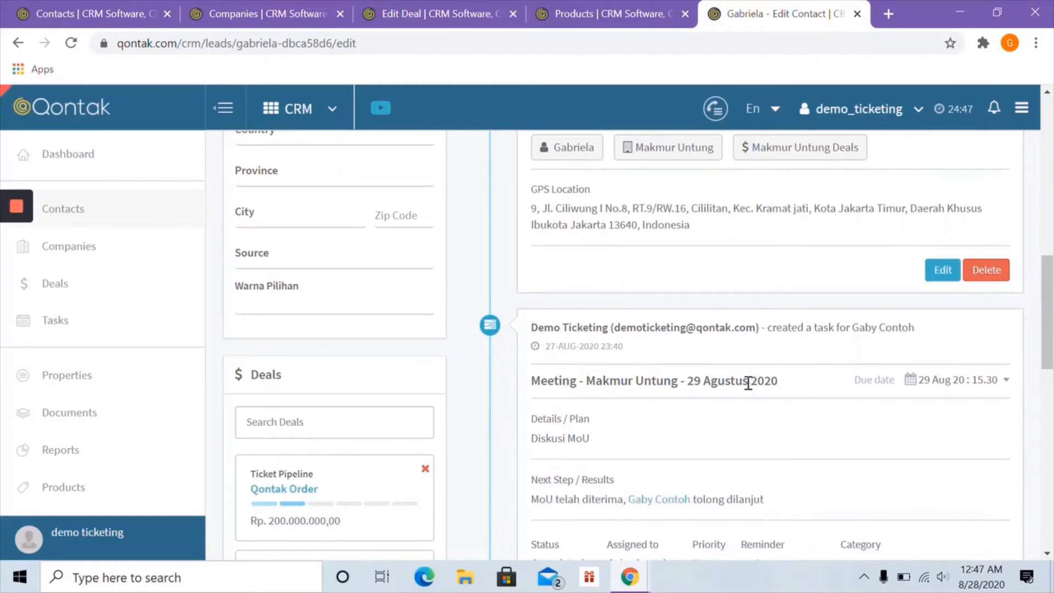
{"action": "scroll", "coordinate": [769, 389], "scroll_direction": "down", "scroll_amount": 4}
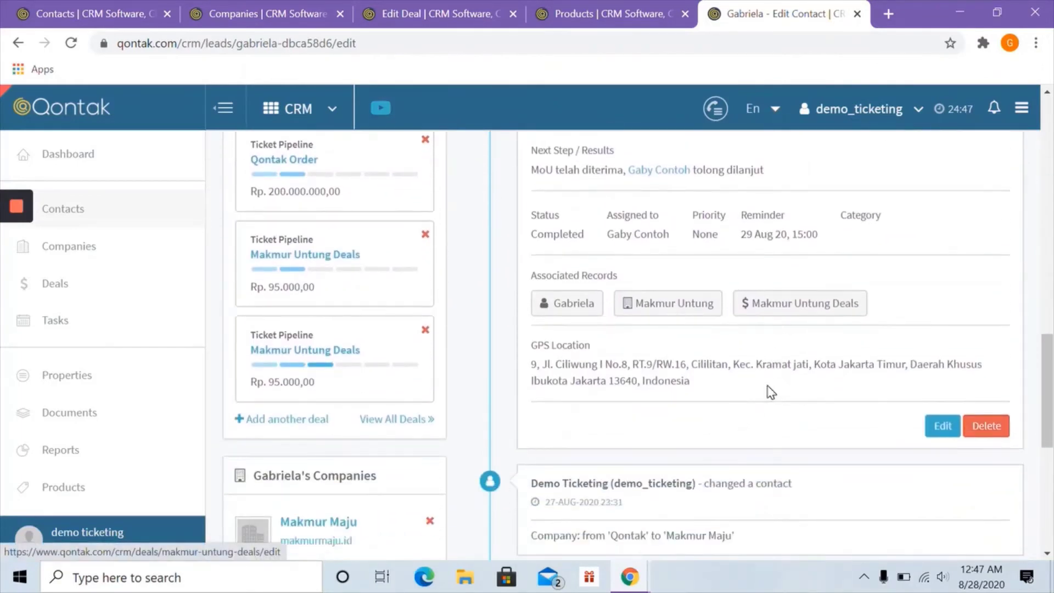
{"action": "scroll", "coordinate": [452, 377], "scroll_direction": "down", "scroll_amount": 1}
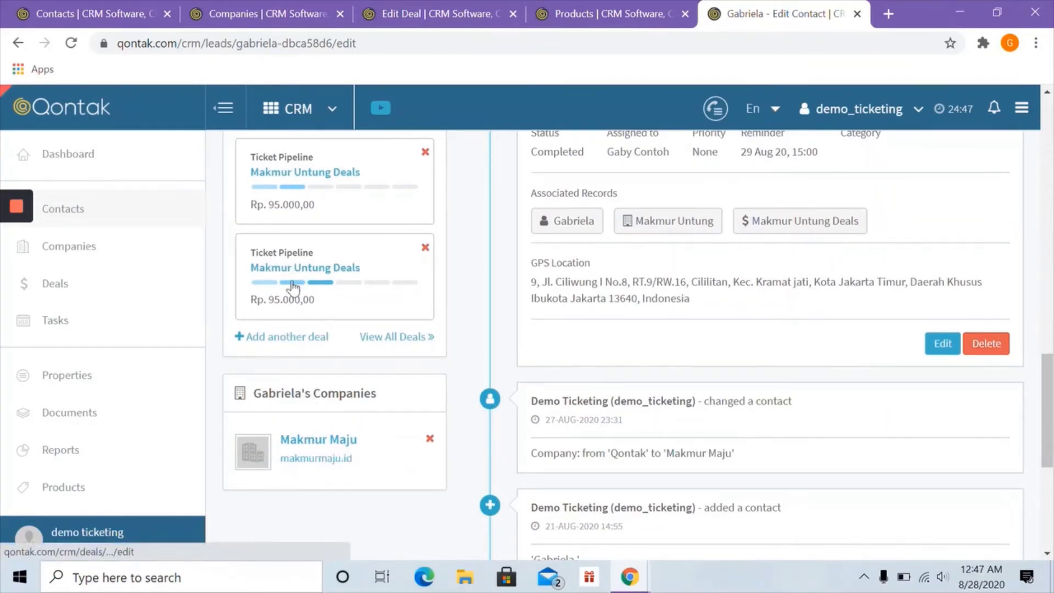
{"action": "right_click", "coordinate": [313, 444]}
- Open Makmur Maju in a new tab and view its Contacts and parent company Makmur Untung
{"action": "left_click", "coordinate": [367, 307]}
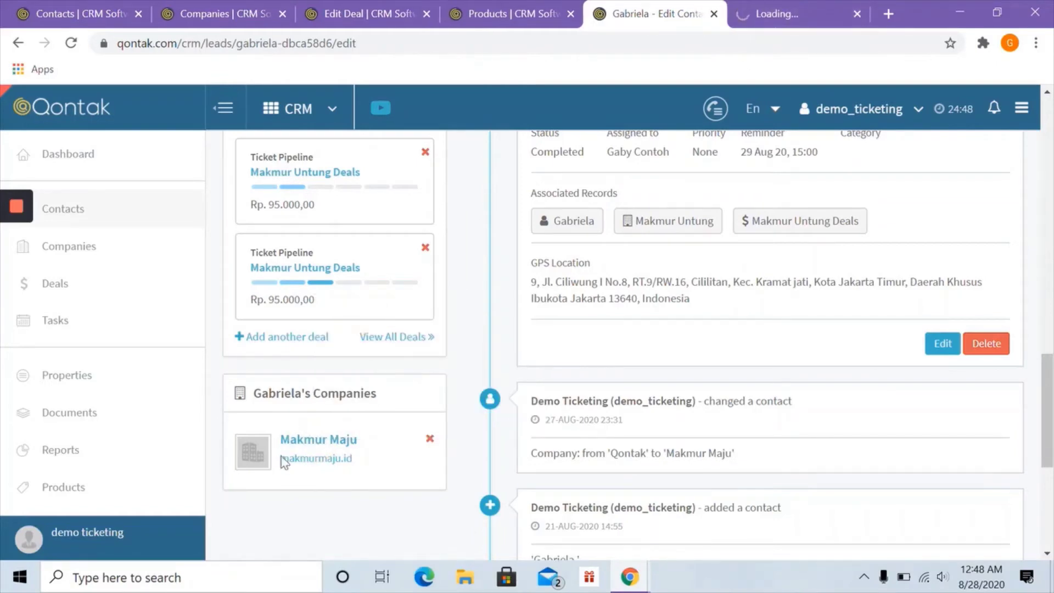
{"action": "left_click", "coordinate": [775, 12]}
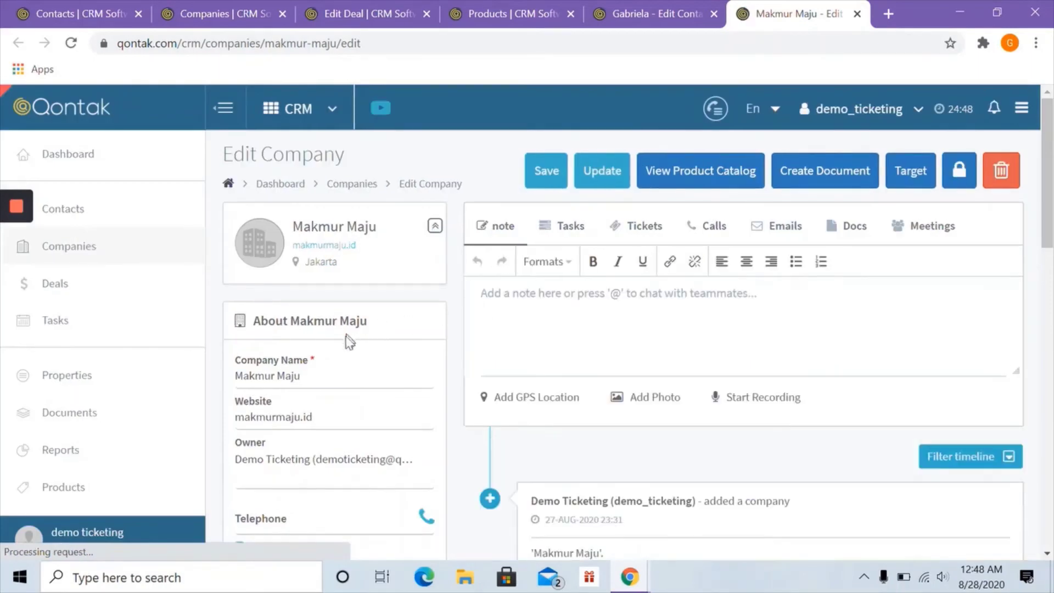
{"action": "scroll", "coordinate": [325, 370], "scroll_direction": "down", "scroll_amount": 1}
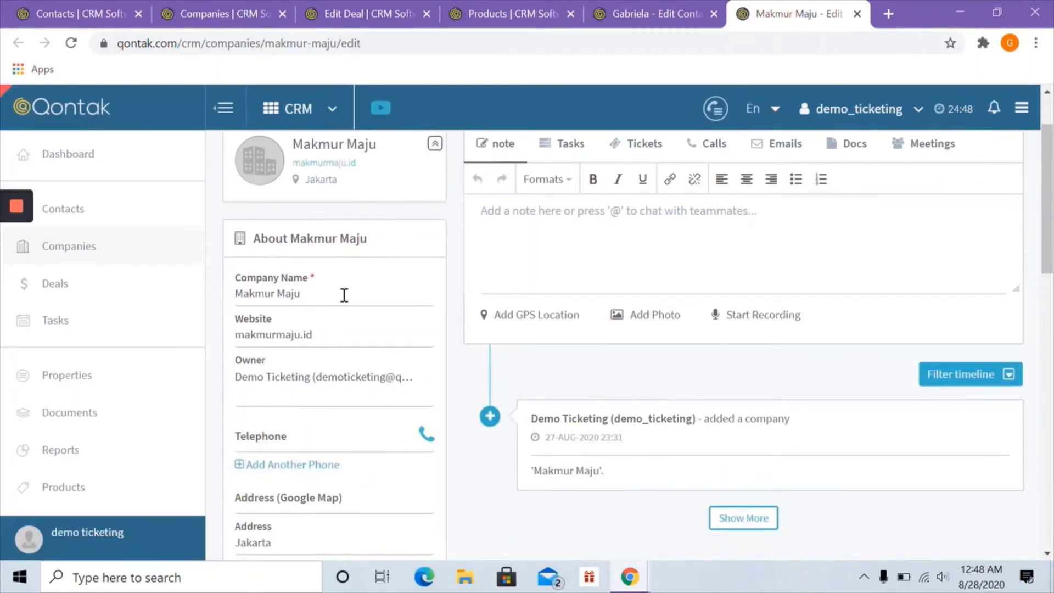
{"action": "scroll", "coordinate": [344, 295], "scroll_direction": "down", "scroll_amount": 10}
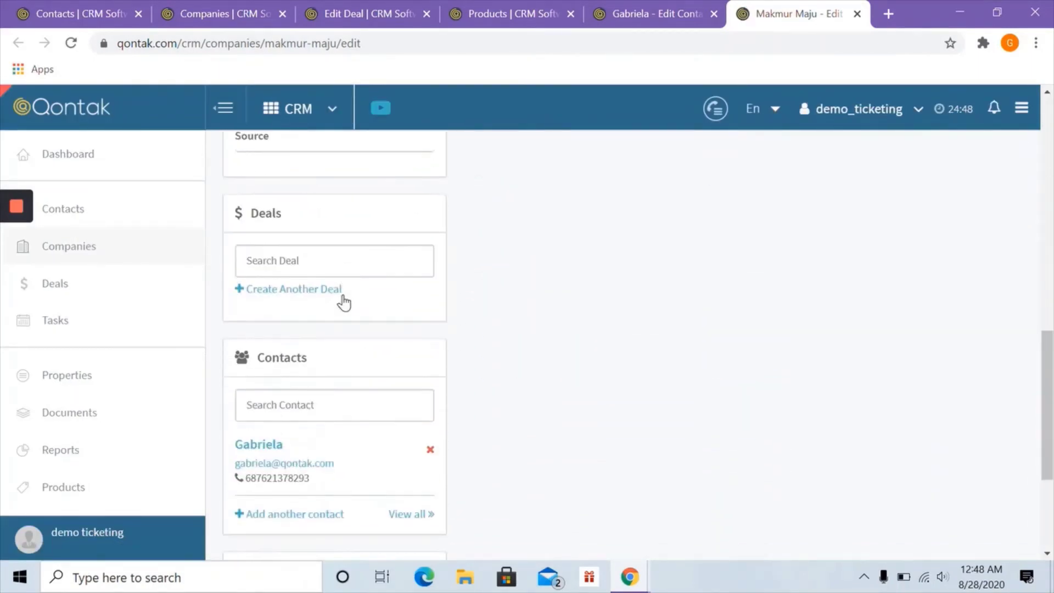
{"action": "scroll", "coordinate": [342, 300], "scroll_direction": "down", "scroll_amount": 1}
{"action": "scroll", "coordinate": [306, 392], "scroll_direction": "down", "scroll_amount": 1}
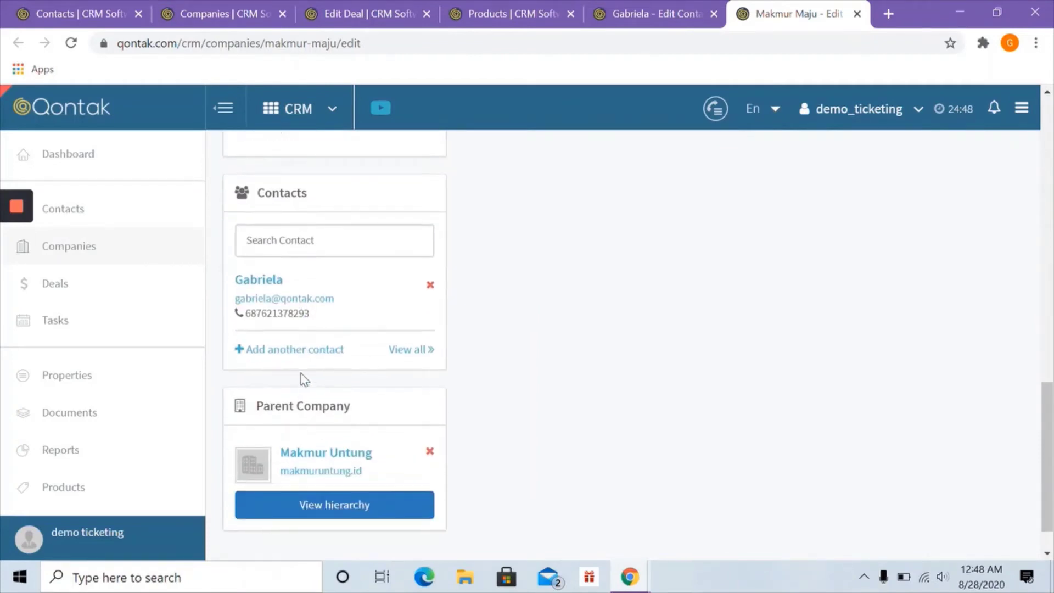
{"action": "scroll", "coordinate": [288, 464], "scroll_direction": "down", "scroll_amount": 1}
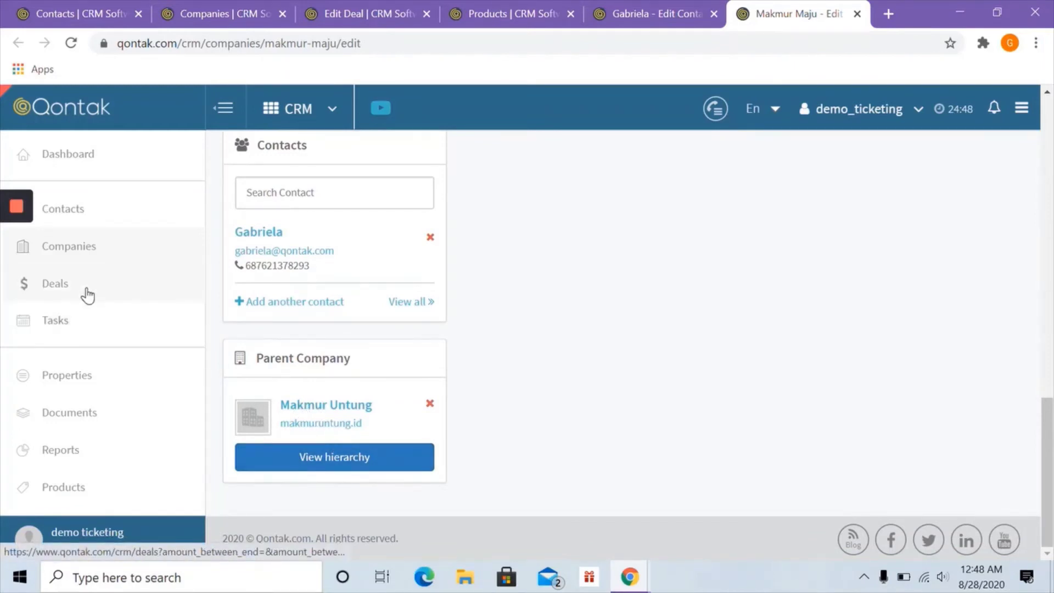
- Go from the Edit Deal page through the Deals board to the August 2020 Tasks calendar
{"action": "left_click", "coordinate": [365, 8]}
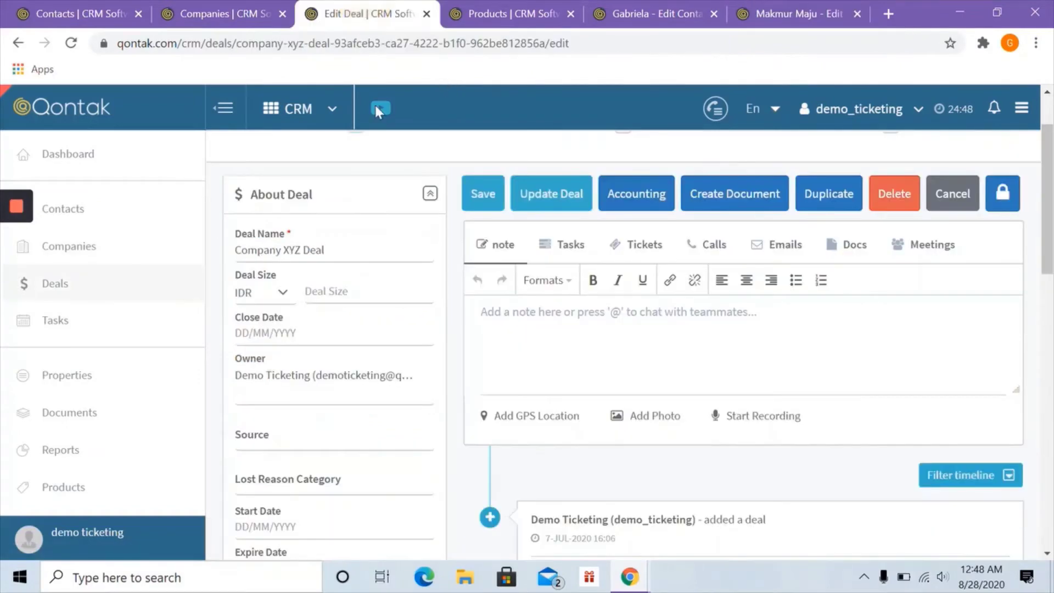
{"action": "left_click", "coordinate": [55, 287]}
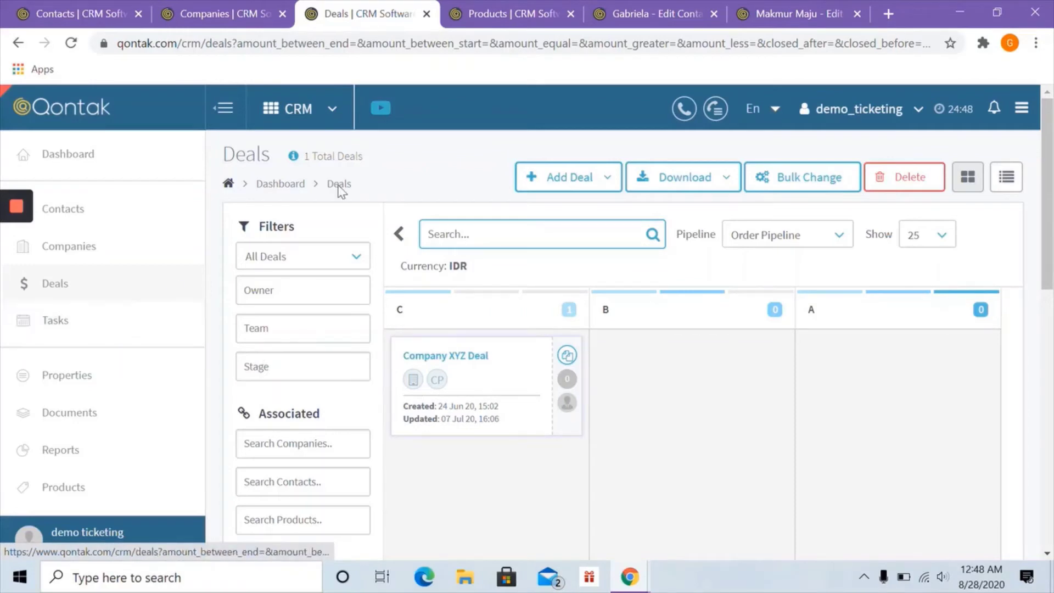
{"action": "left_click", "coordinate": [56, 324]}
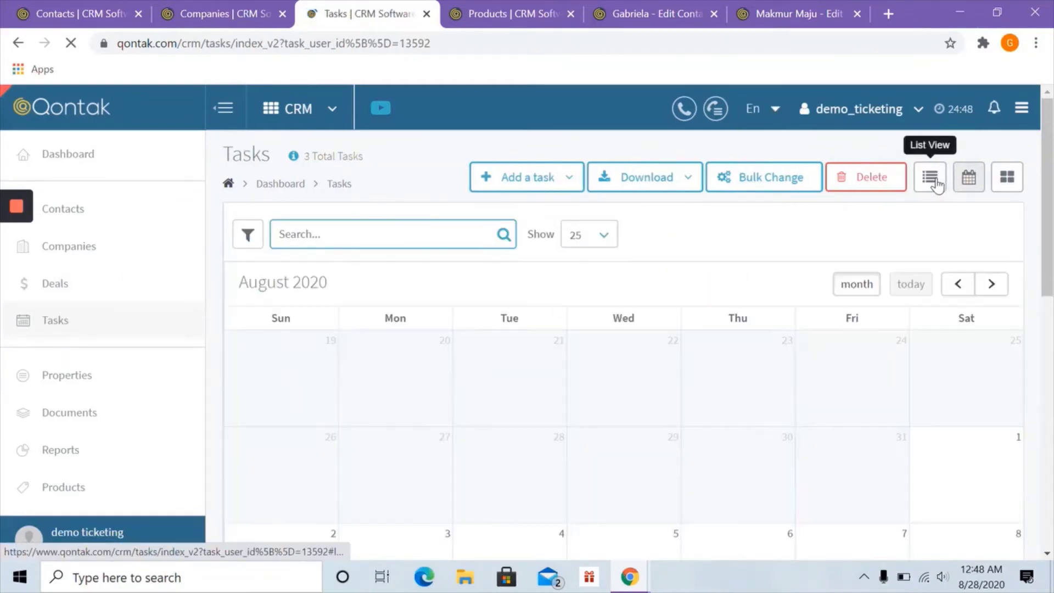
- Show the three tasks in list view, then return to the 9-contact Contacts list
{"action": "scroll", "coordinate": [936, 179], "scroll_direction": "down", "scroll_amount": 6}
{"action": "scroll", "coordinate": [937, 179], "scroll_direction": "up", "scroll_amount": 4}
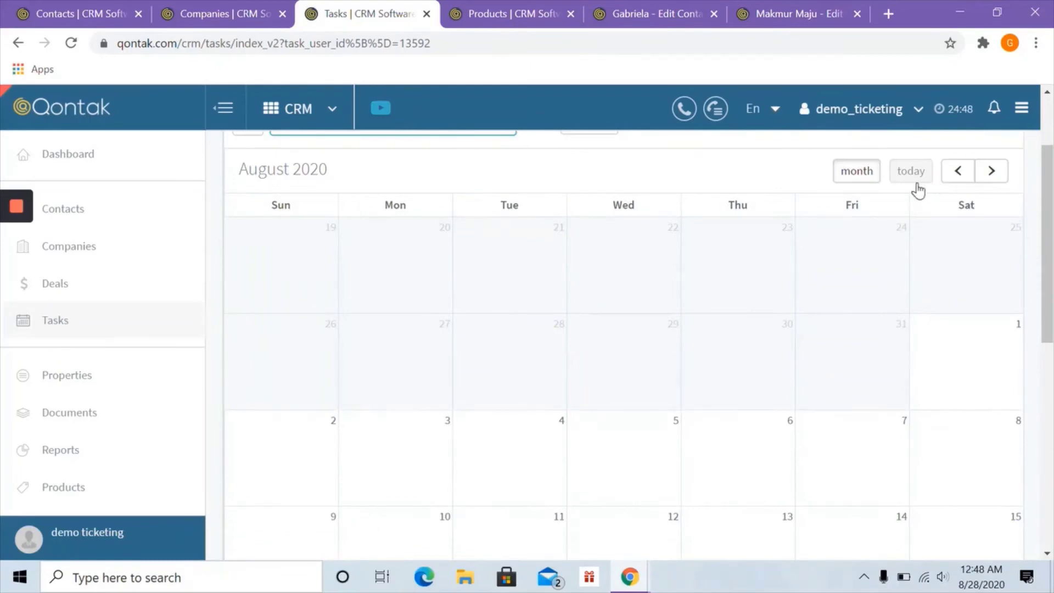
{"action": "scroll", "coordinate": [917, 188], "scroll_direction": "up", "scroll_amount": 3}
{"action": "left_click", "coordinate": [928, 180]}
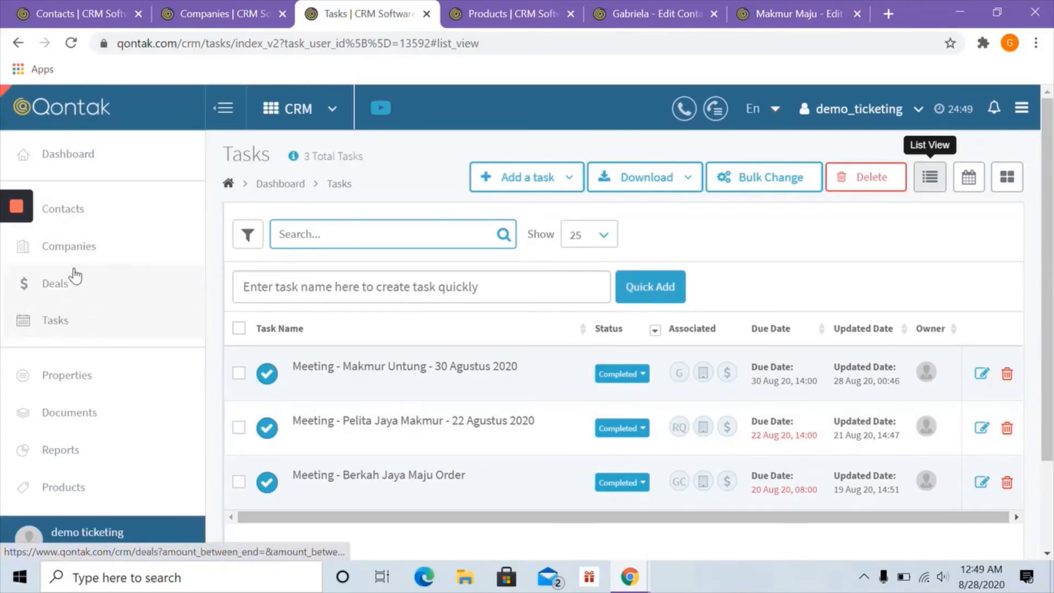
{"action": "left_click", "coordinate": [80, 220]}
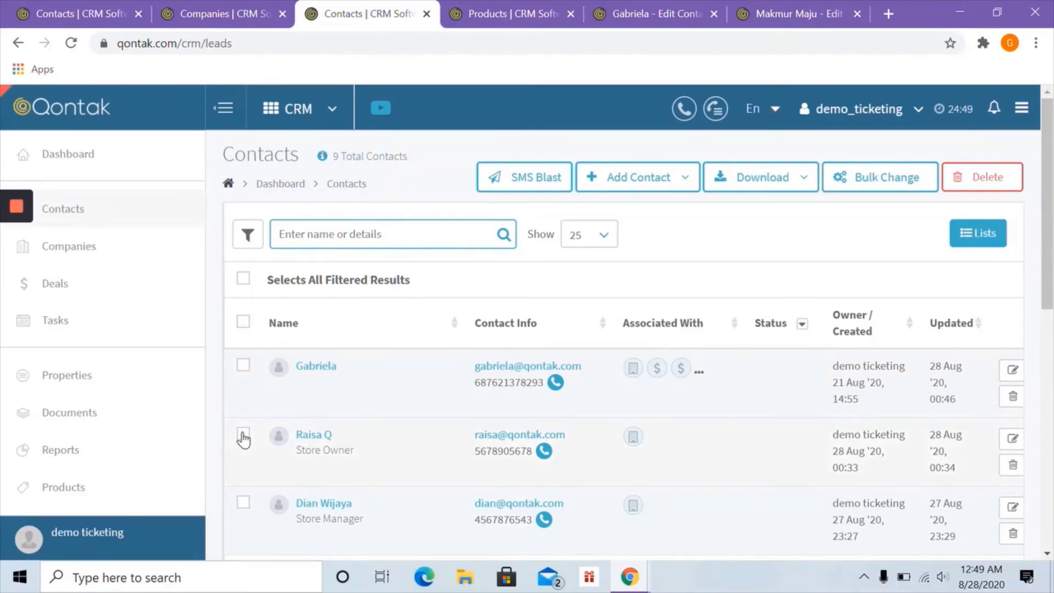
- Select the contact and delete it, confirming the removal in the dialog
{"action": "left_click", "coordinate": [242, 372]}
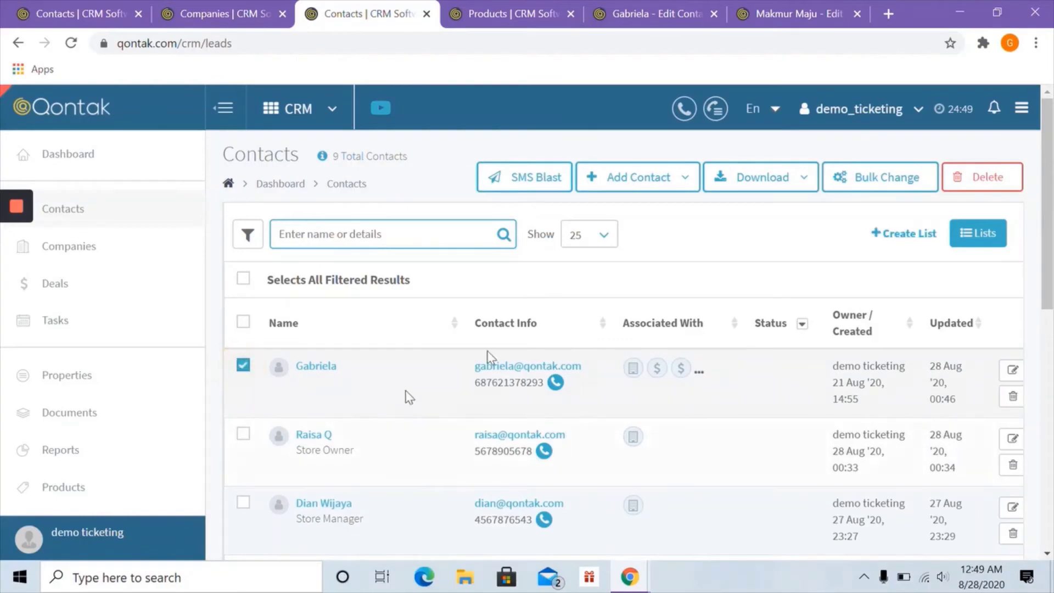
{"action": "left_click", "coordinate": [972, 185]}
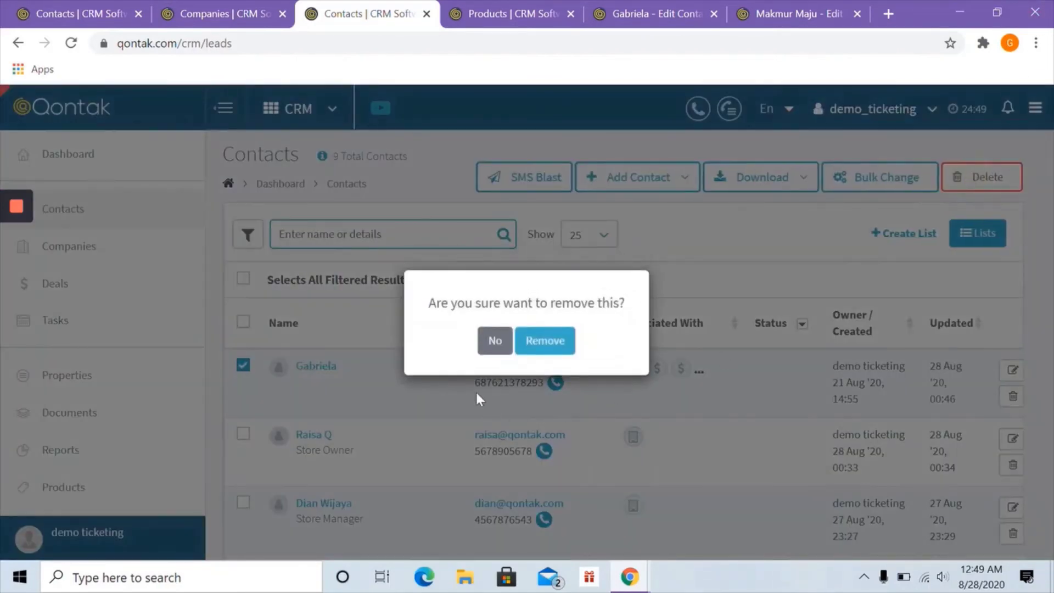
{"action": "left_click", "coordinate": [535, 345]}
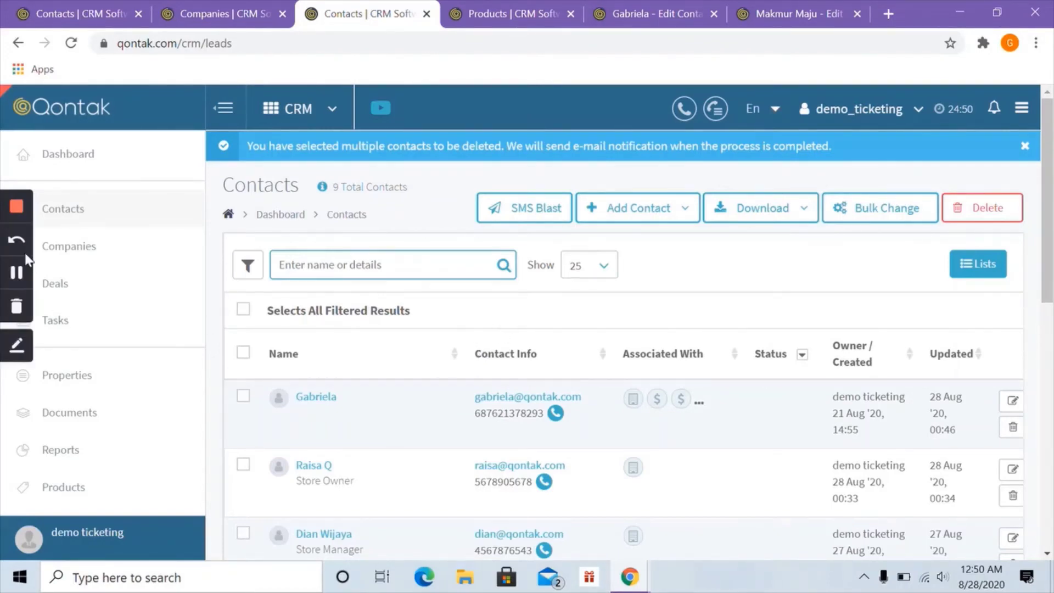
{"action": "left_click", "coordinate": [20, 273]}
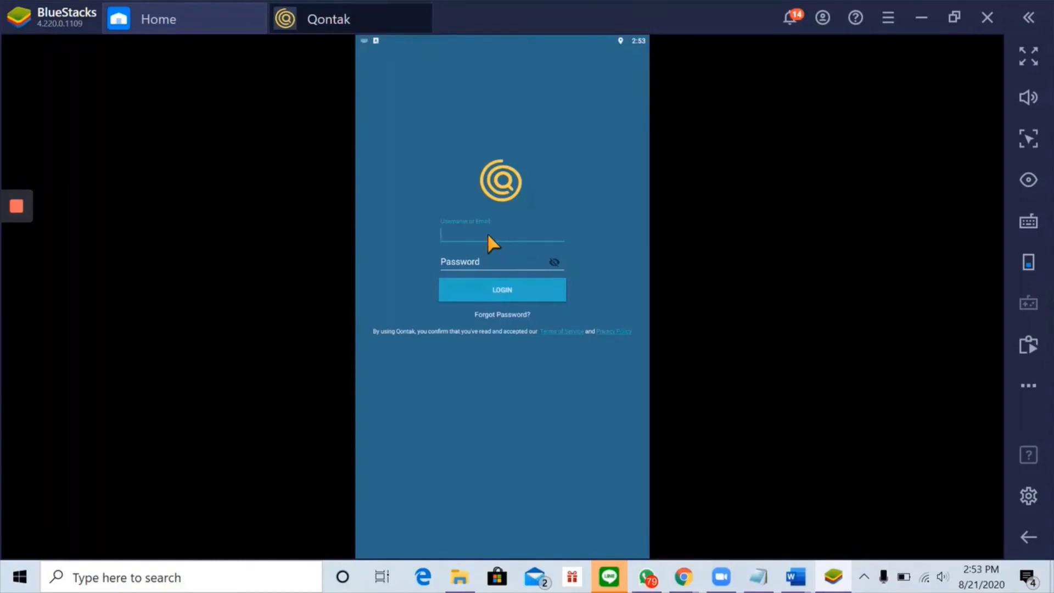
- Log in to the Qontak mobile app with the account's username and password
{"action": "type", "text": "demo_ticketing"}
{"action": "left_click", "coordinate": [522, 258]}
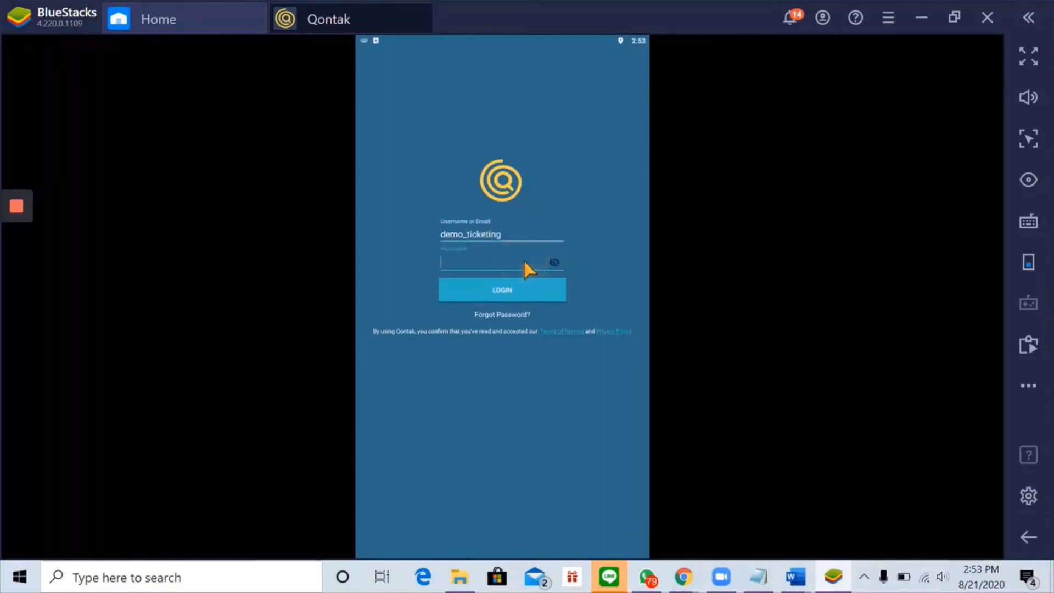
{"action": "type", "text": "pas"}
{"action": "left_click", "coordinate": [542, 288]}
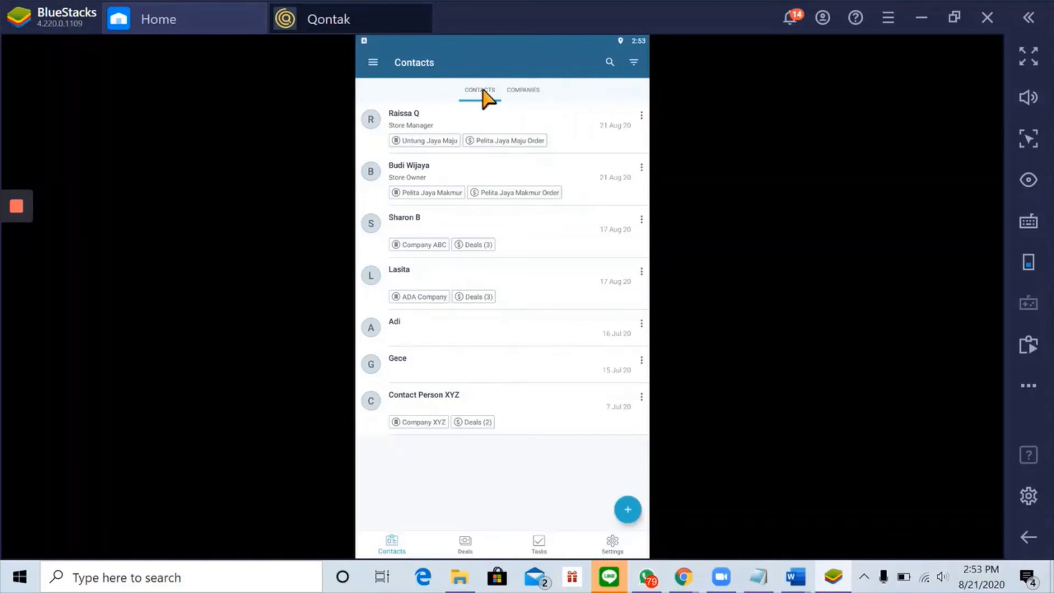
- Glance at the Companies list, then start a new contact and enter its first name
{"action": "left_click", "coordinate": [529, 90]}
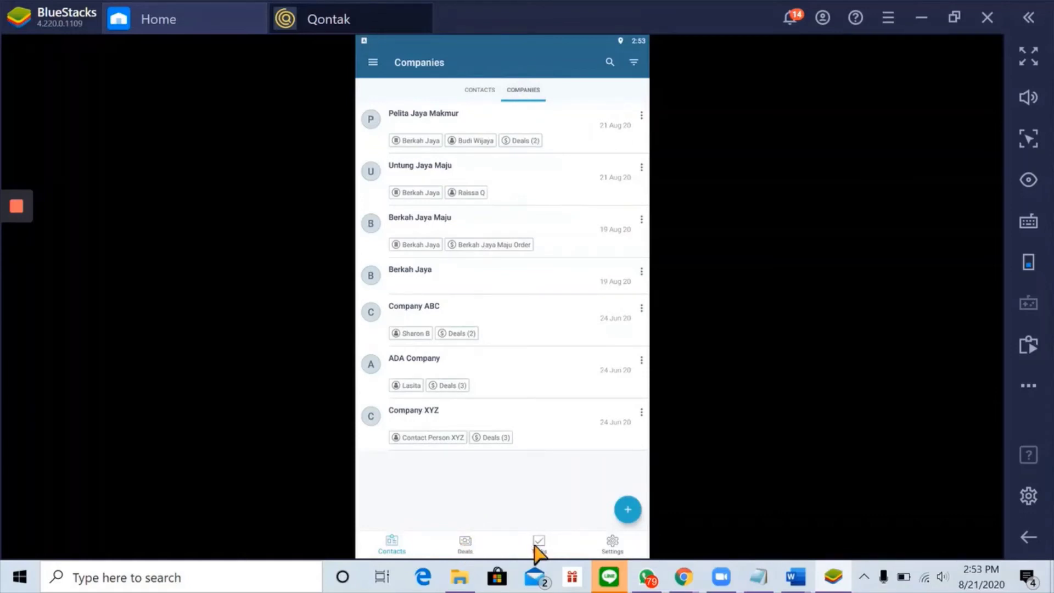
{"action": "left_click", "coordinate": [474, 92]}
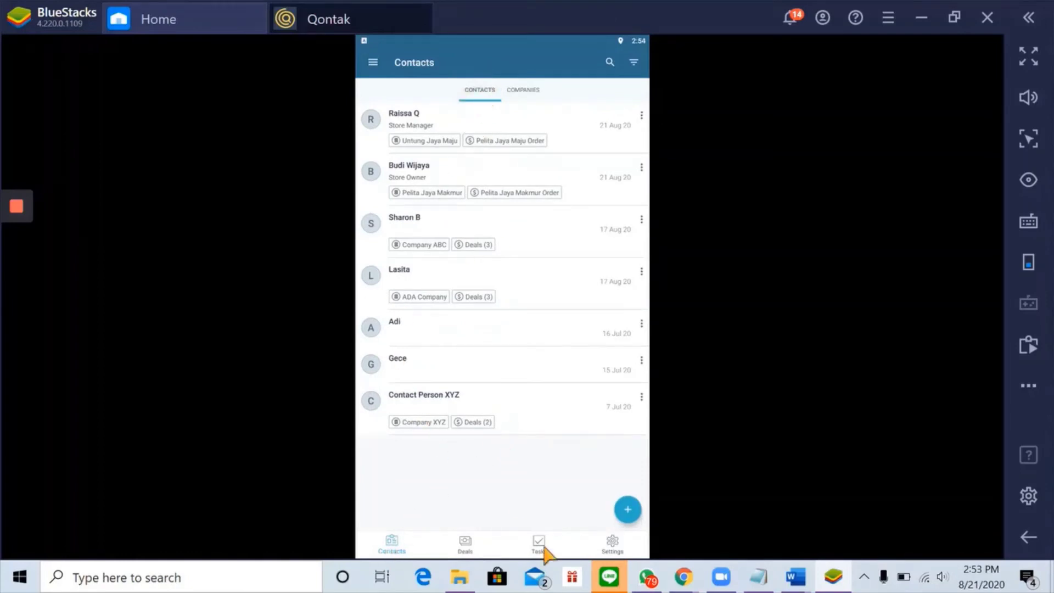
{"action": "left_click", "coordinate": [626, 516]}
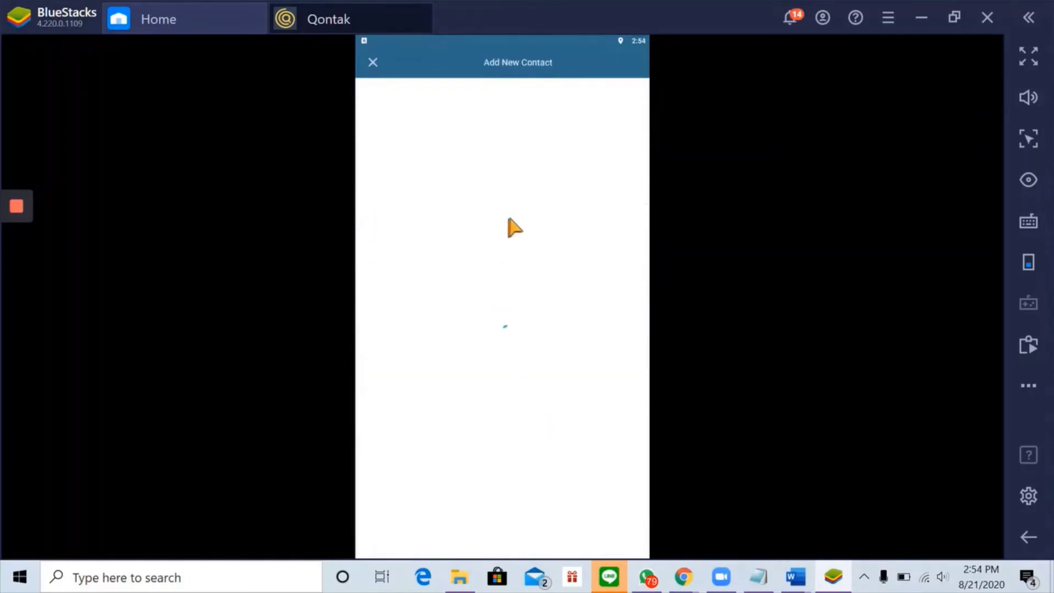
{"action": "left_click", "coordinate": [437, 107]}
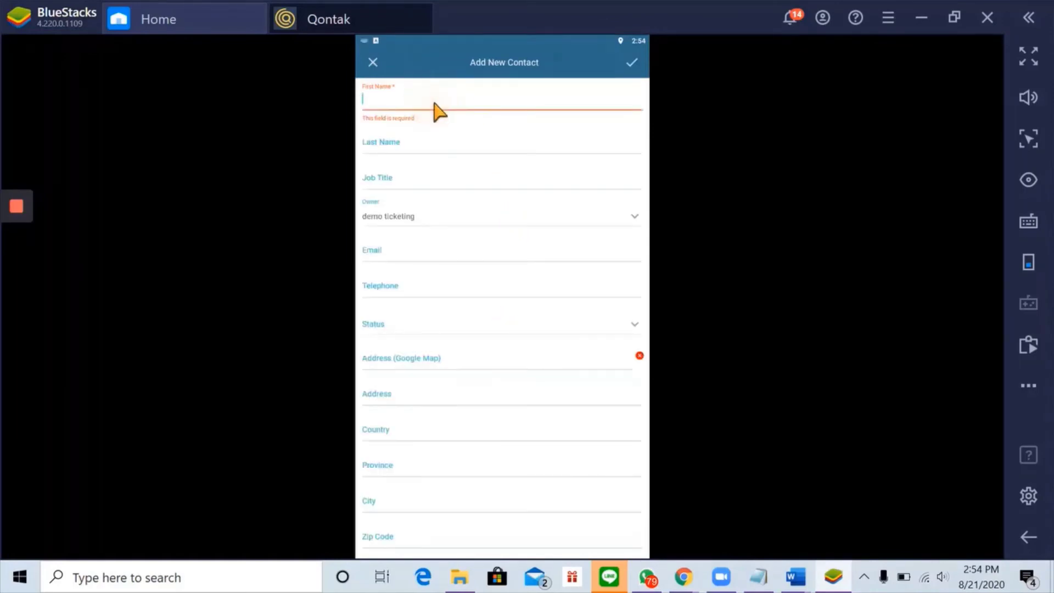
{"action": "type", "text": "Gabriela"}
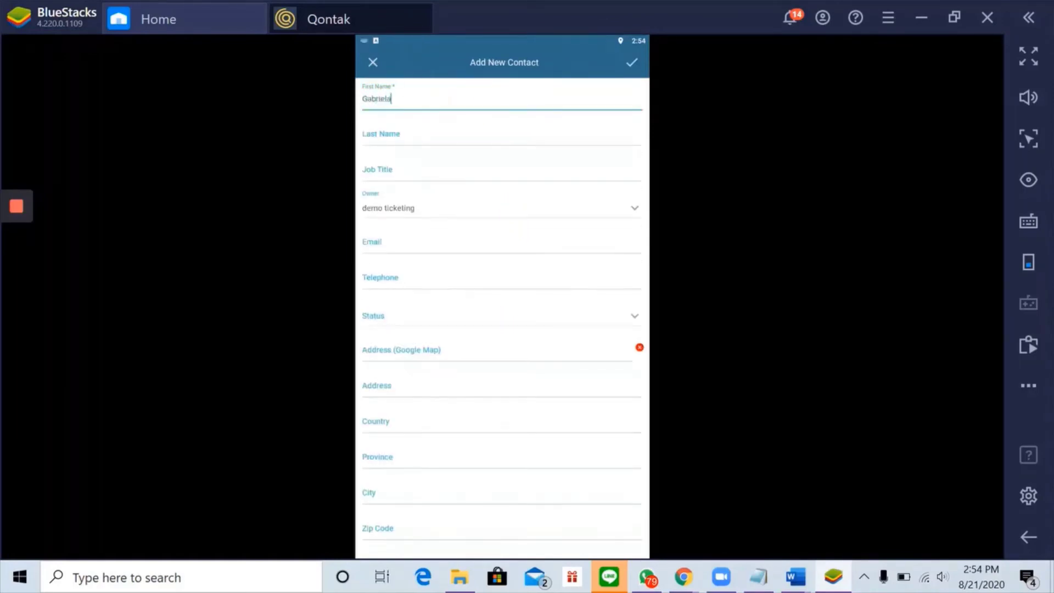
- Fill in the contact's telephone and e-mail, then search companies under Company Association
{"action": "left_click", "coordinate": [393, 281]}
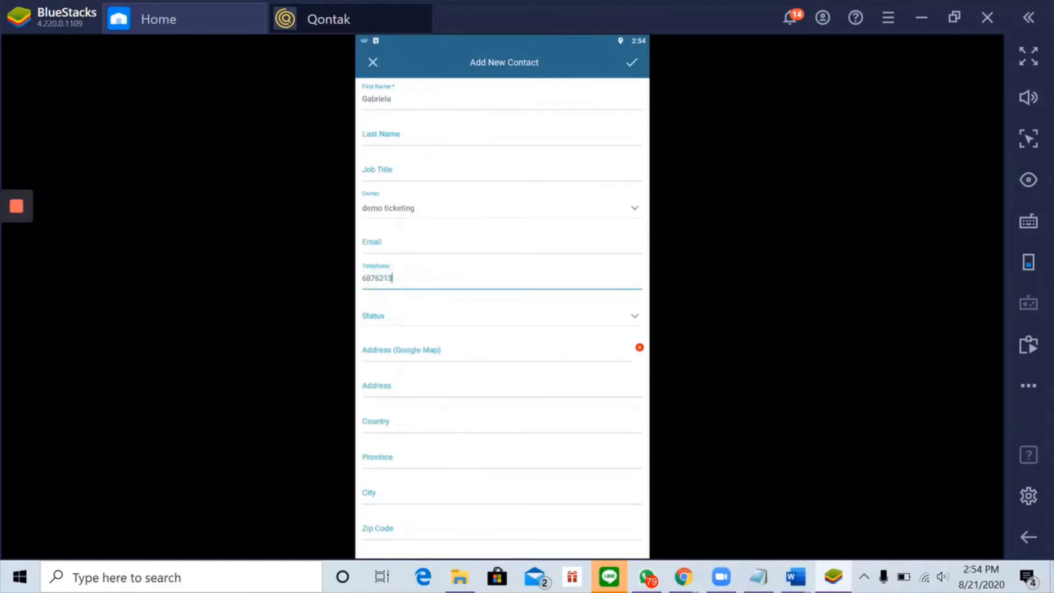
{"action": "left_click", "coordinate": [391, 242]}
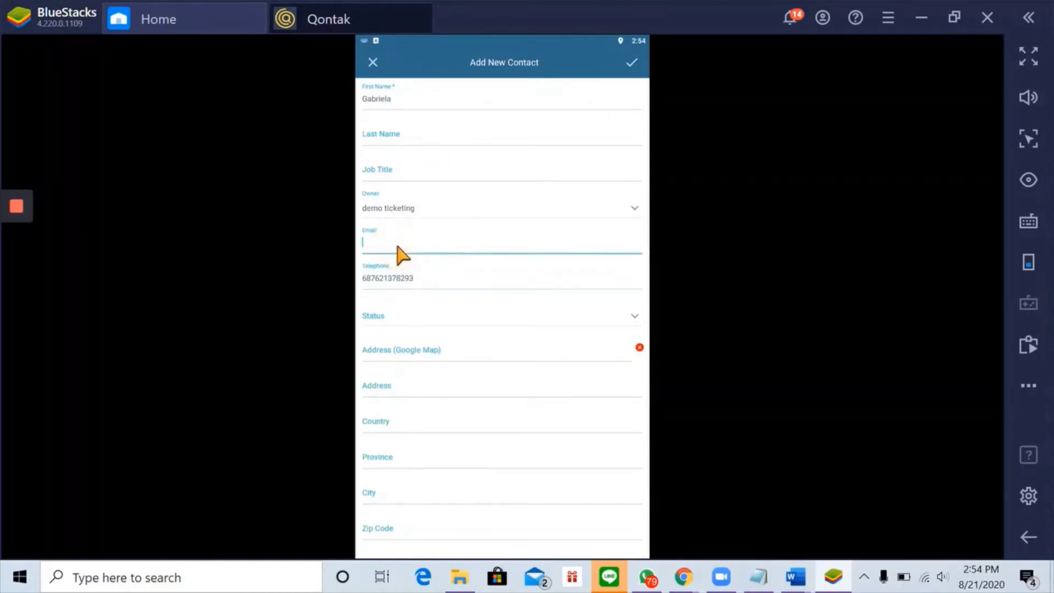
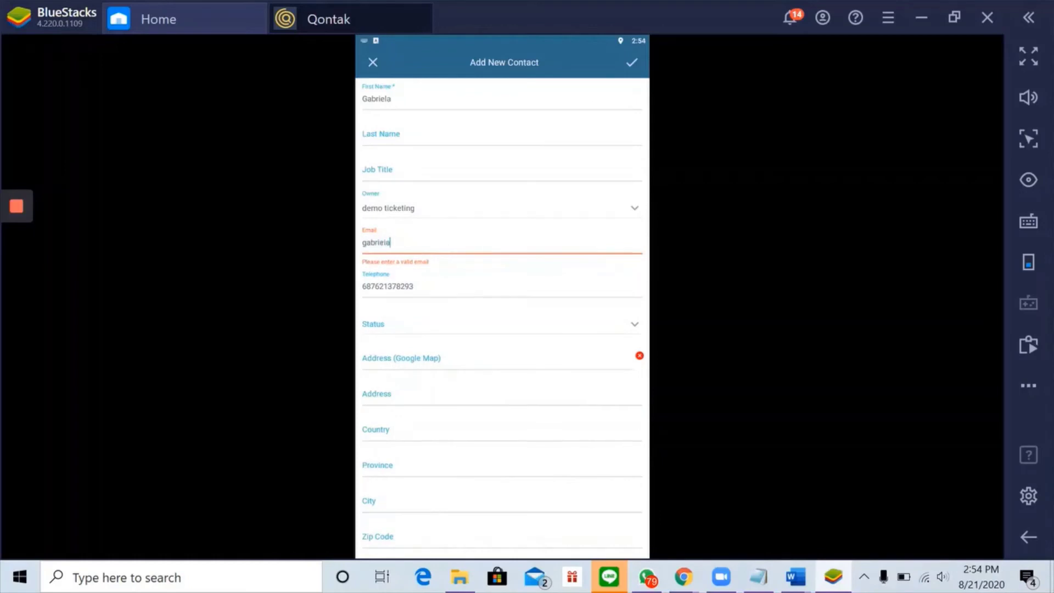
{"action": "scroll", "coordinate": [407, 325], "scroll_direction": "down", "scroll_amount": 3}
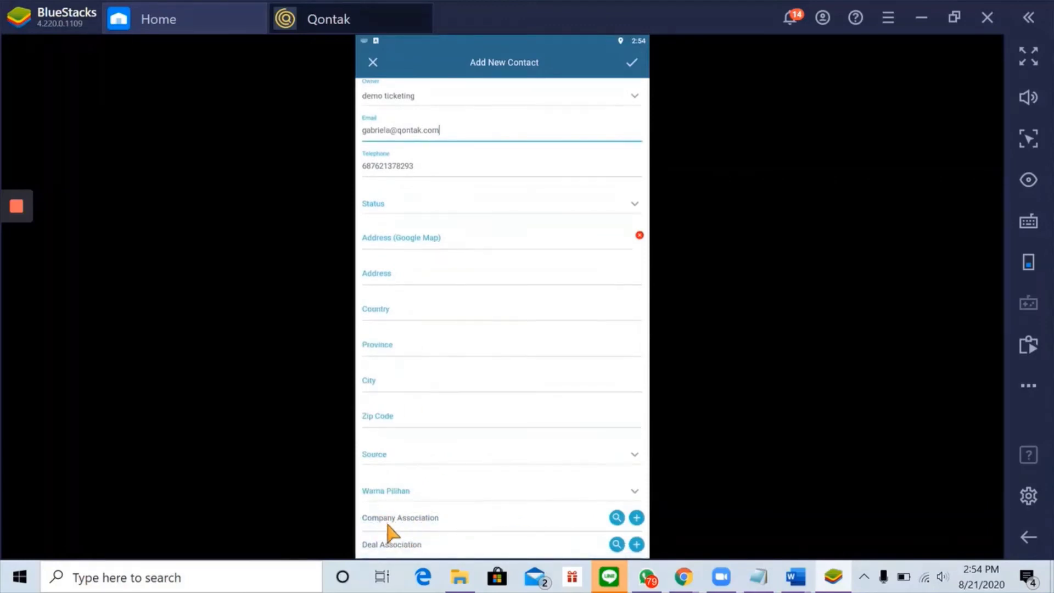
{"action": "scroll", "coordinate": [464, 434], "scroll_direction": "up", "scroll_amount": 3}
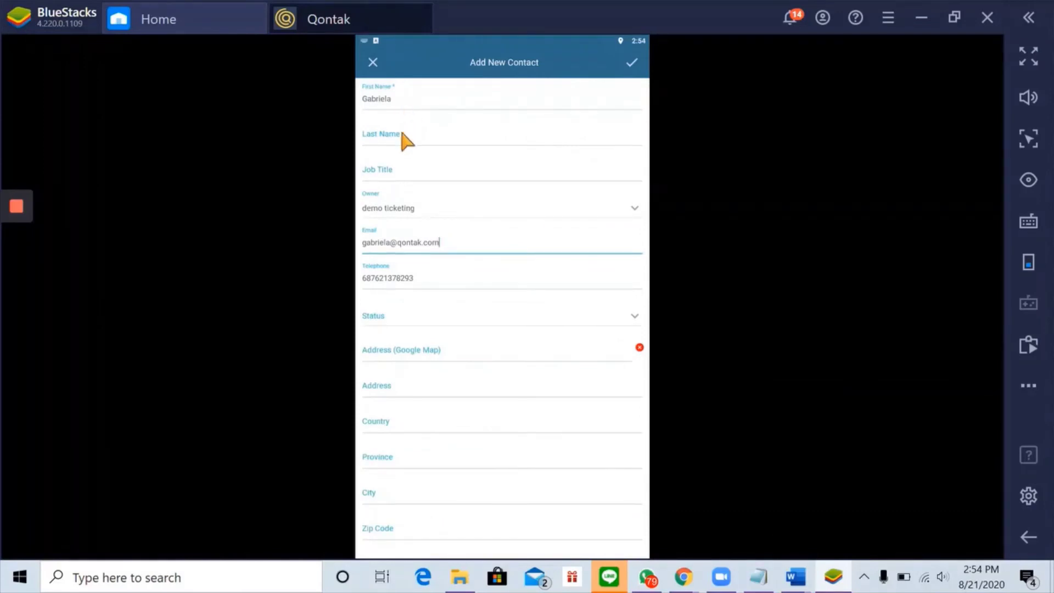
{"action": "scroll", "coordinate": [404, 206], "scroll_direction": "down", "scroll_amount": 3}
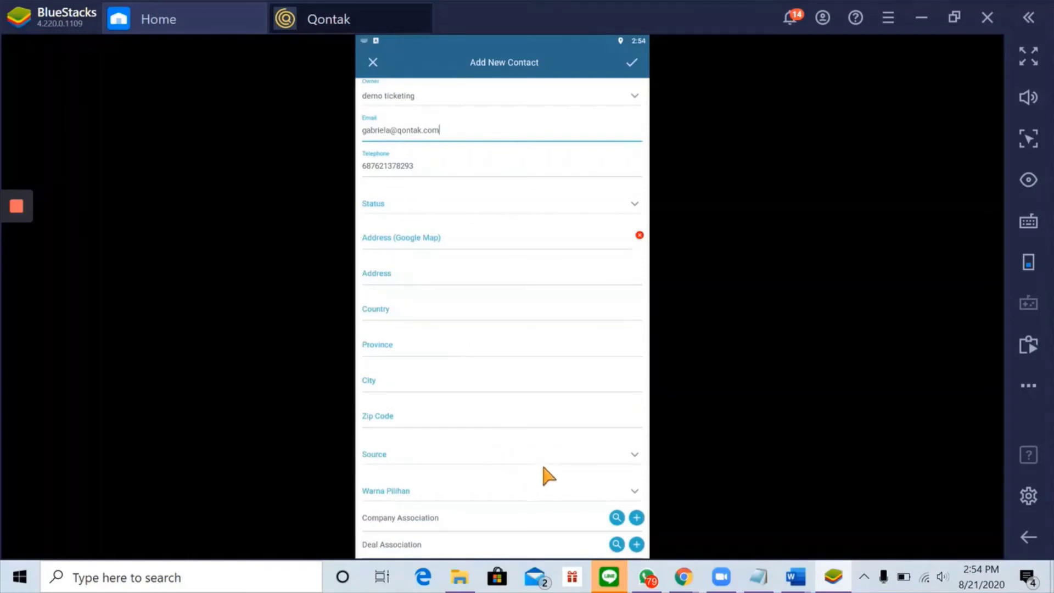
{"action": "left_click", "coordinate": [614, 516]}
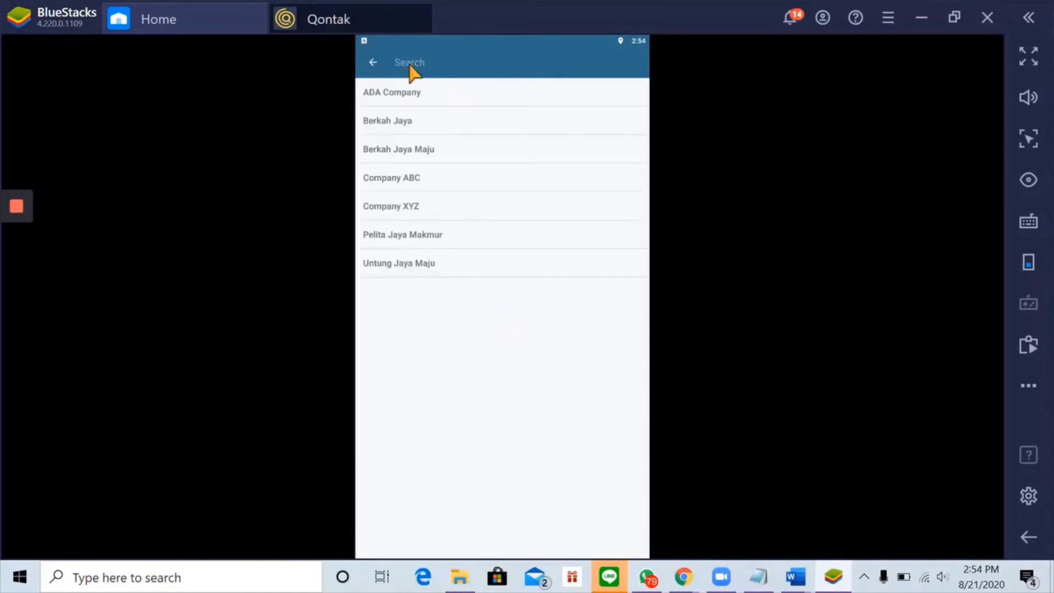
- Search the companies for 'Qontak', find no match, and leave the search
{"action": "left_click", "coordinate": [409, 63]}
{"action": "type", "text": "Qontak"}
{"action": "key", "text": "Return"}
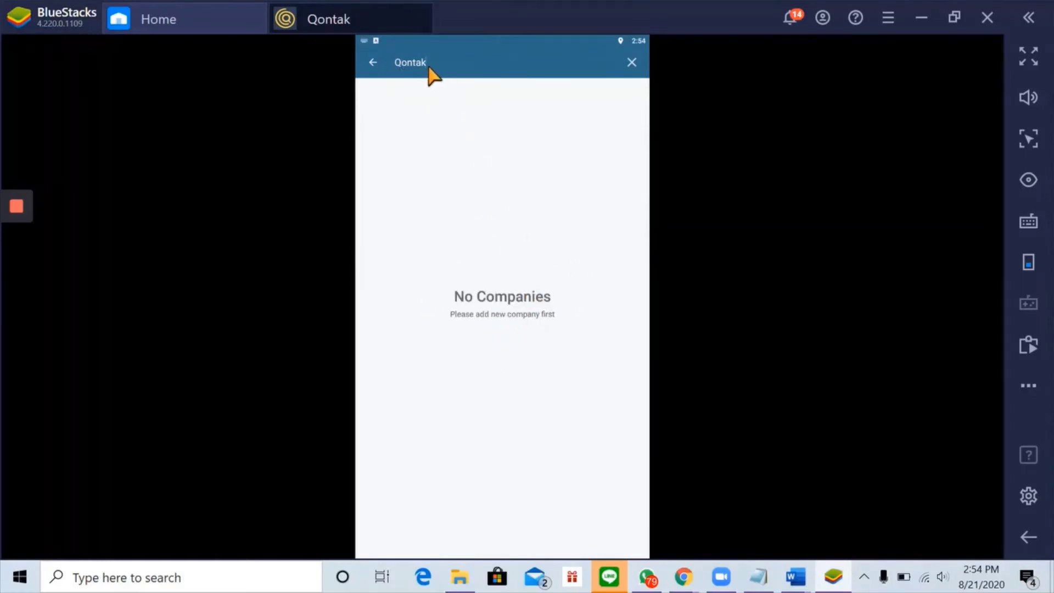
{"action": "left_click", "coordinate": [374, 62]}
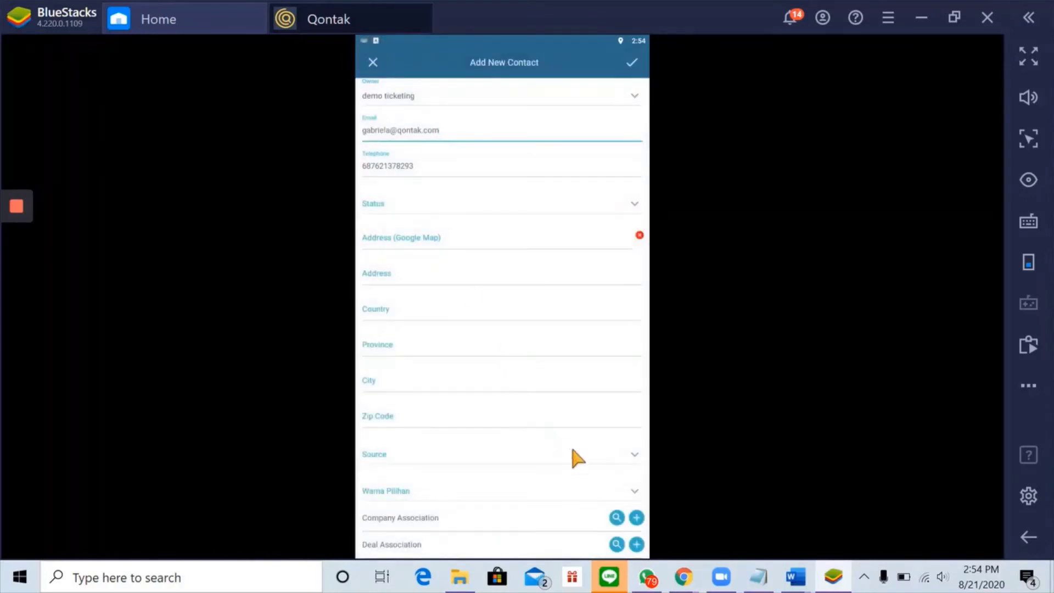
- Create the company Qontak with website qontak.com and save it
{"action": "left_click", "coordinate": [636, 518]}
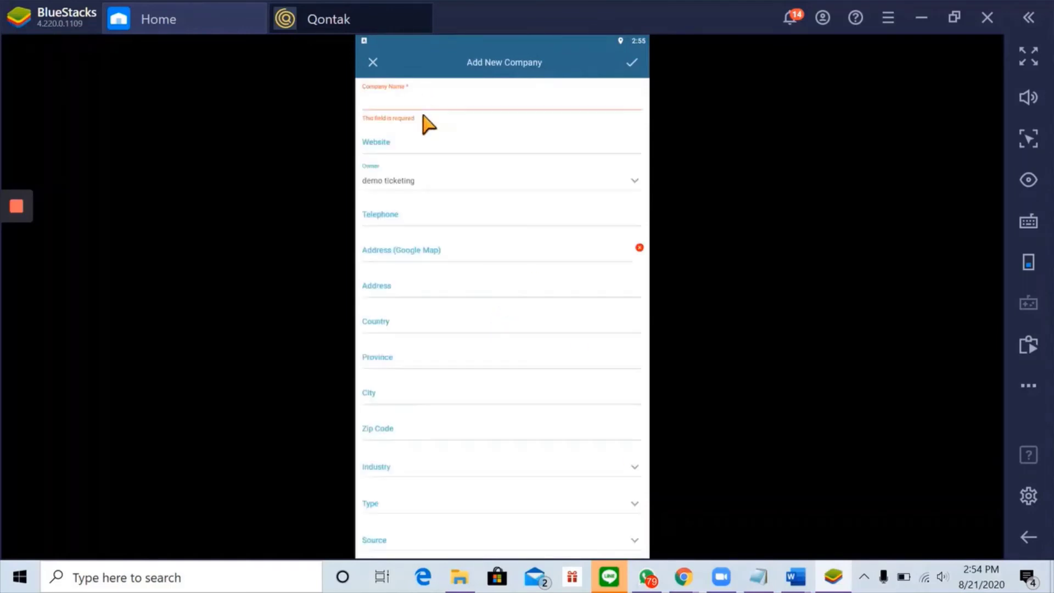
{"action": "left_click", "coordinate": [421, 107]}
{"action": "type", "text": "Qontak"}
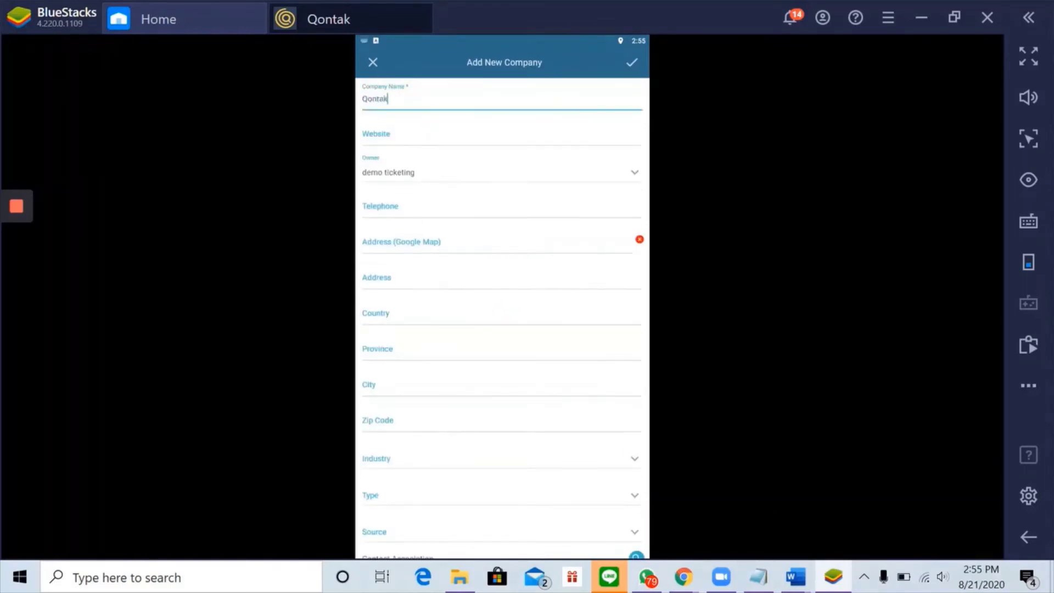
{"action": "left_click", "coordinate": [442, 141]}
{"action": "type", "text": "qon"}
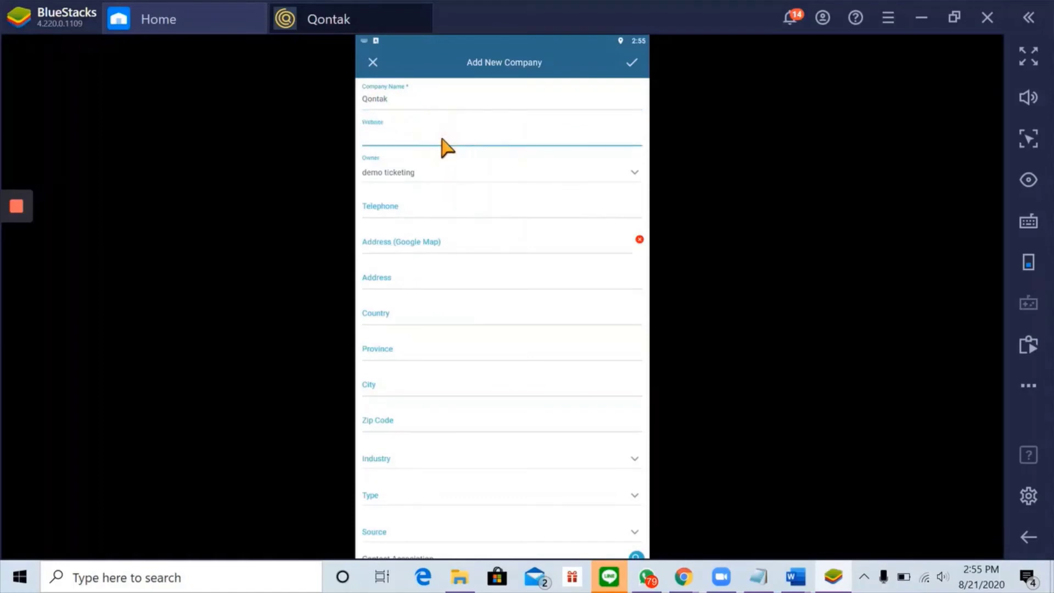
{"action": "type", "text": "tak.com"}
{"action": "left_click", "coordinate": [631, 65]}
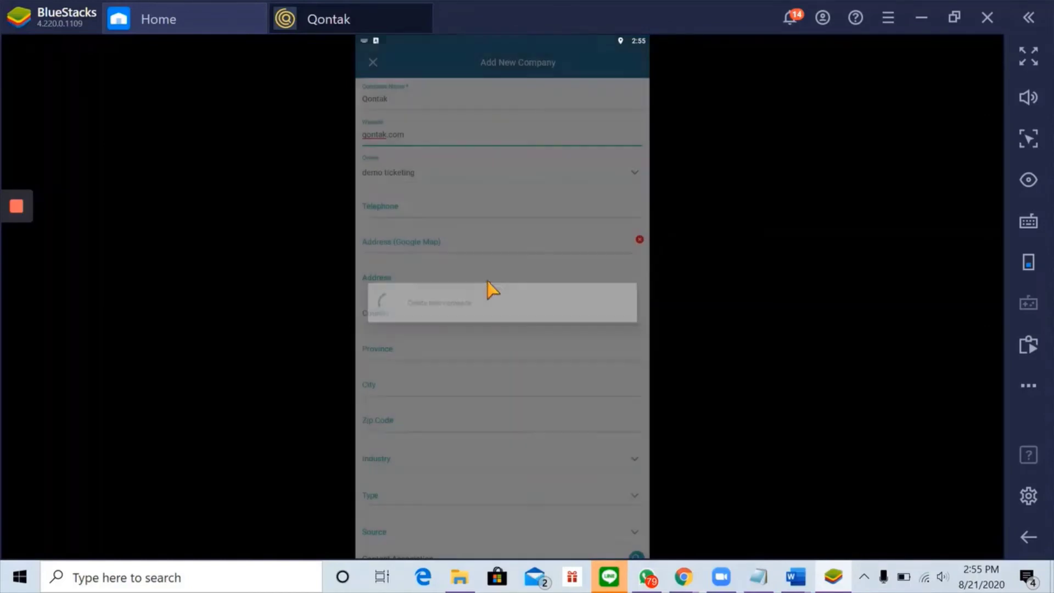
{"action": "scroll", "coordinate": [470, 275], "scroll_direction": "up", "scroll_amount": 3}
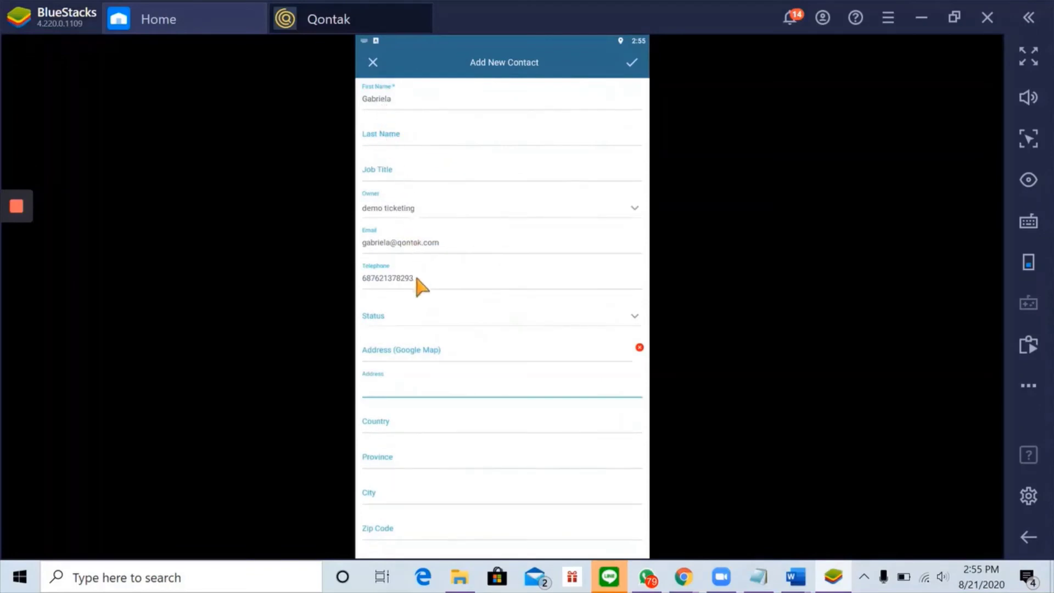
{"action": "scroll", "coordinate": [439, 329], "scroll_direction": "down", "scroll_amount": 3}
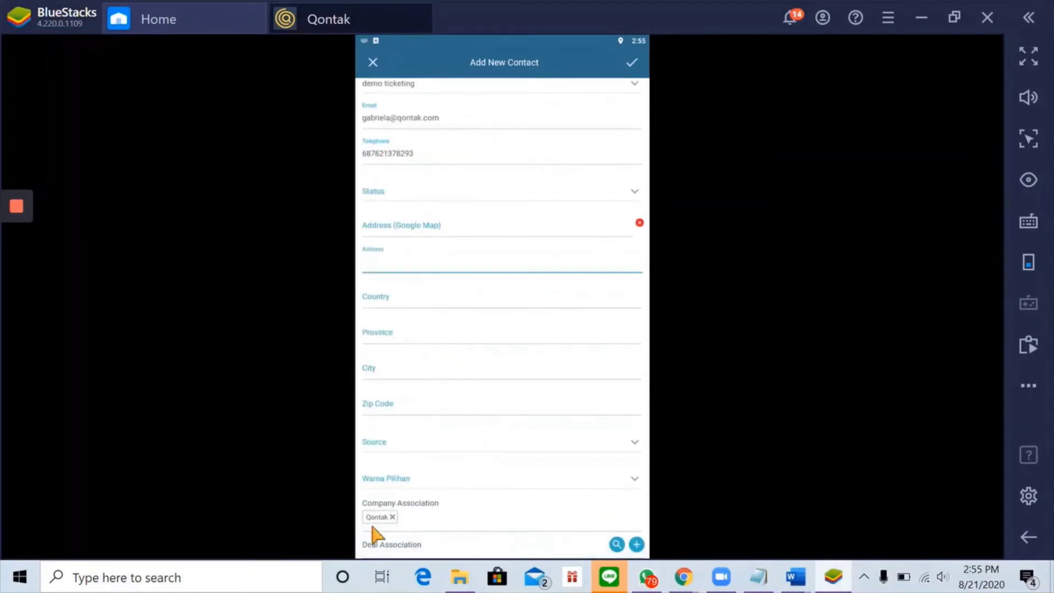
- Save the Qontak-linked contact, also copy it to the phone's address book, and return
{"action": "left_click", "coordinate": [633, 63]}
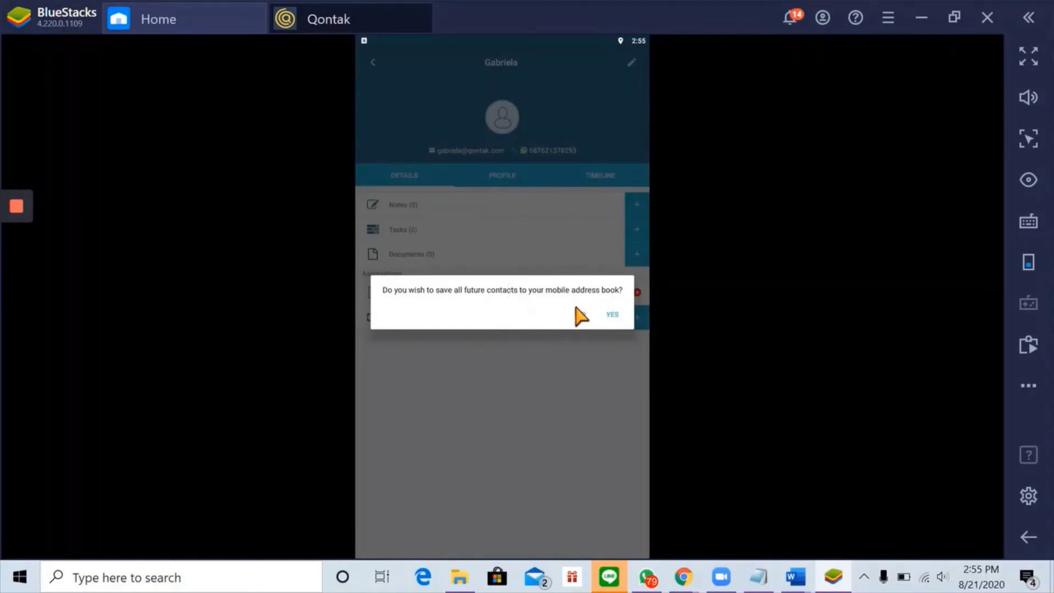
{"action": "left_click", "coordinate": [612, 315]}
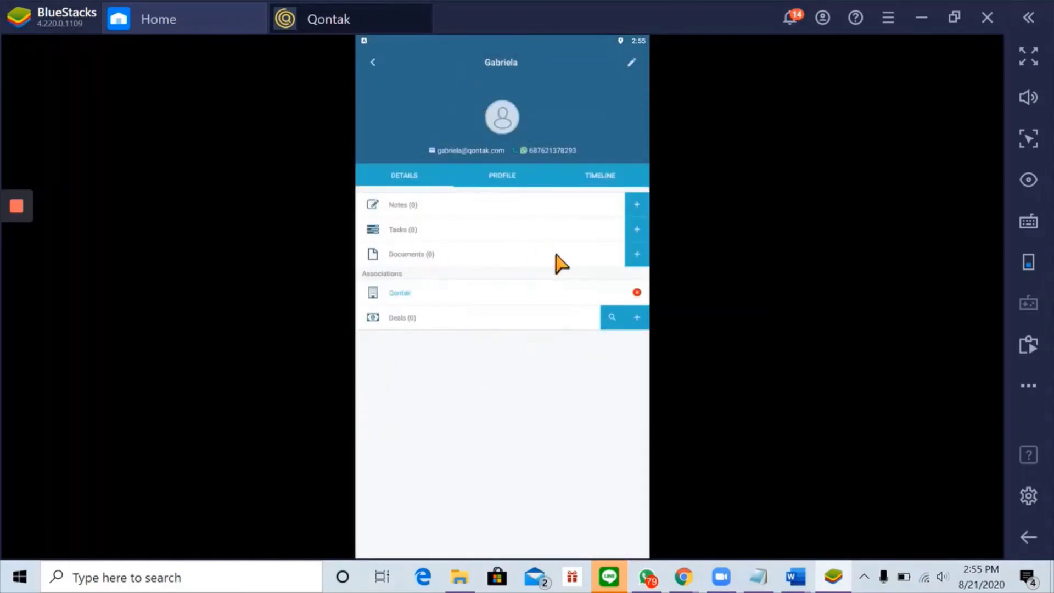
{"action": "left_click", "coordinate": [373, 61]}
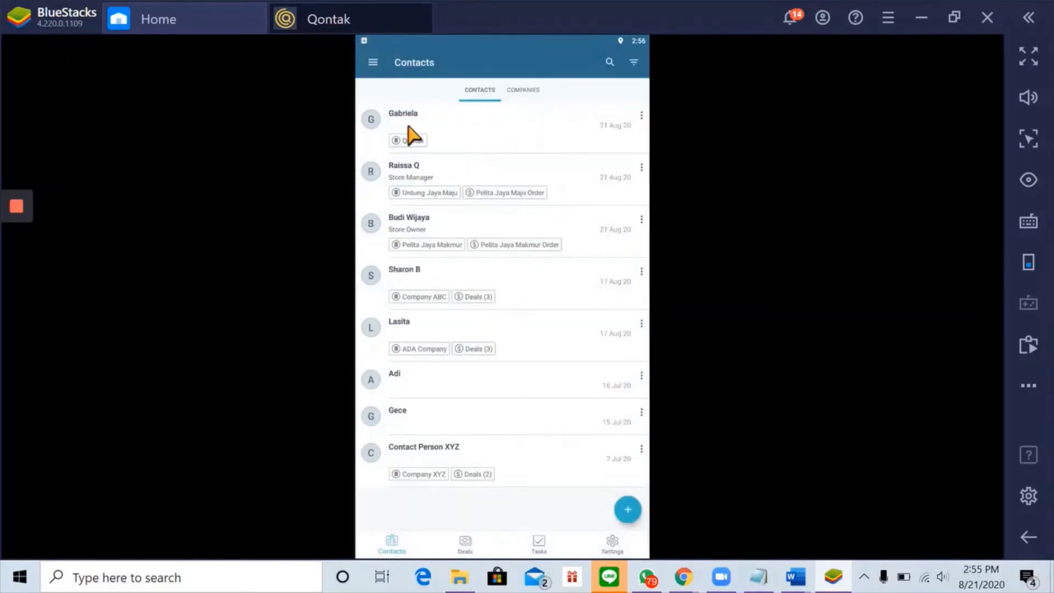
- Review the Companies list and the new contact's details, then switch to the Ticket Pipeline deals
{"action": "left_click", "coordinate": [527, 93]}
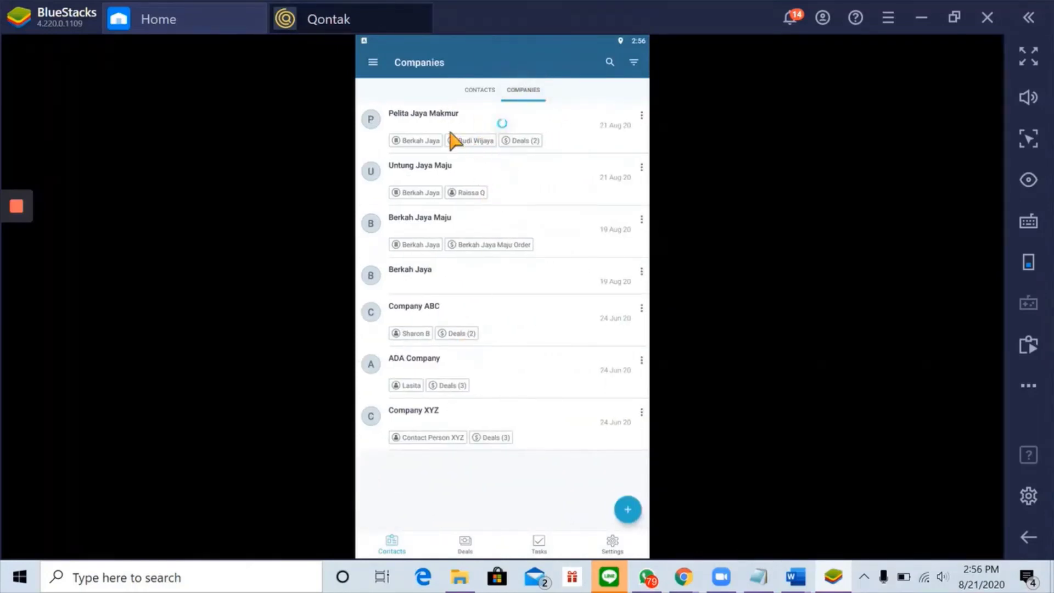
{"action": "left_click", "coordinate": [481, 90]}
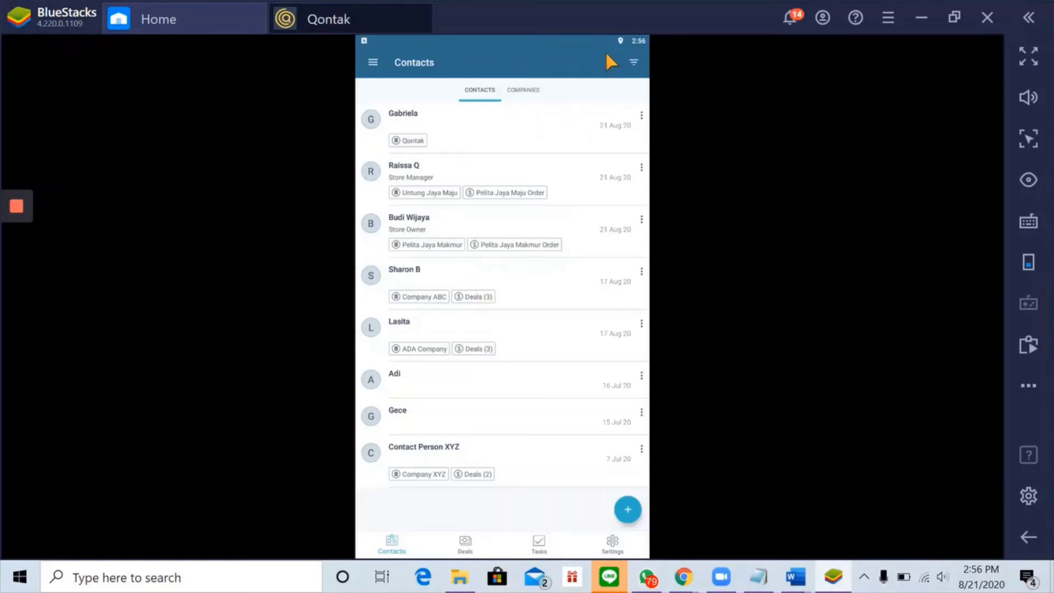
{"action": "left_click", "coordinate": [416, 115]}
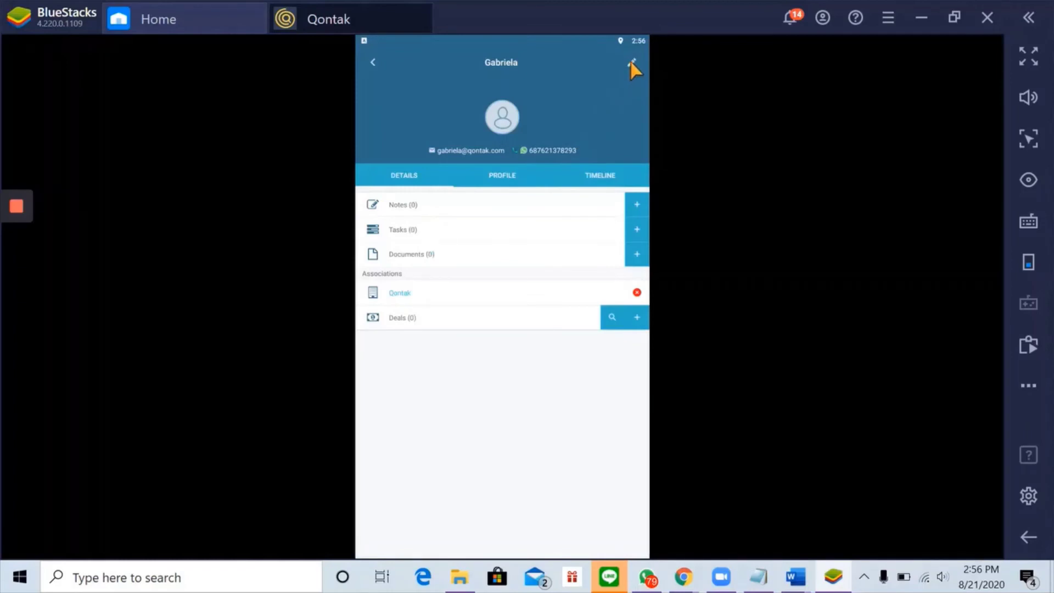
{"action": "left_click", "coordinate": [633, 64]}
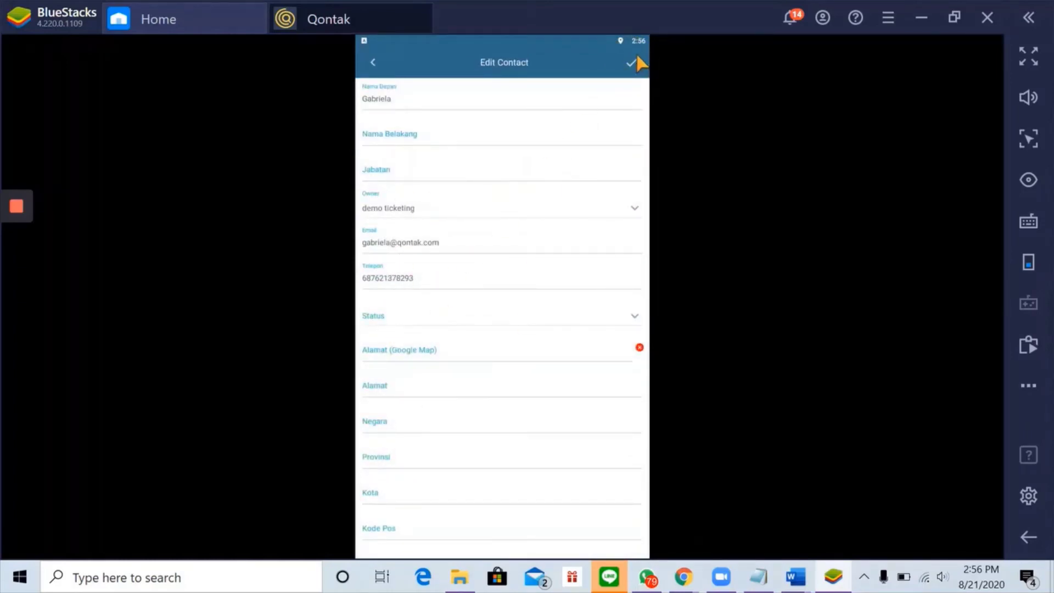
{"action": "left_click", "coordinate": [376, 62]}
{"action": "left_click", "coordinate": [376, 62]}
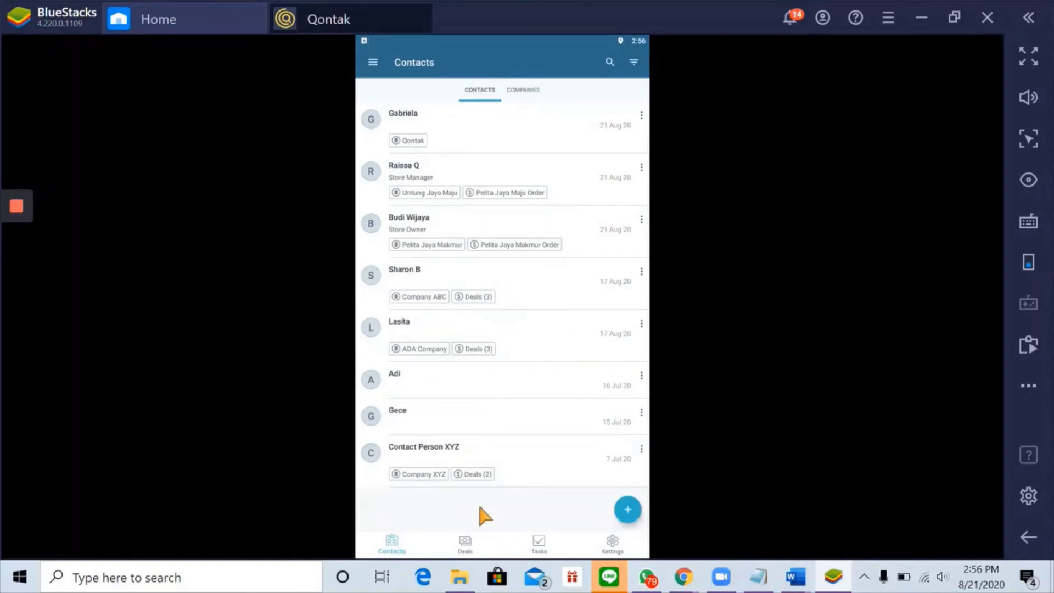
{"action": "left_click", "coordinate": [466, 545]}
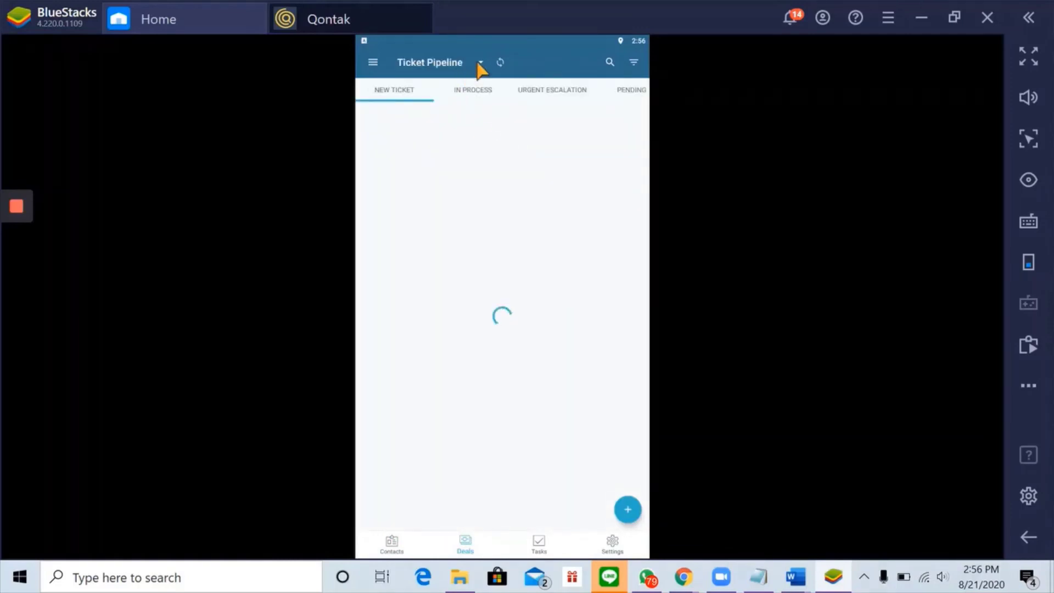
- Keep Ticket Pipeline and start a new deal named 'Qontak Order'
{"action": "left_click", "coordinate": [478, 63]}
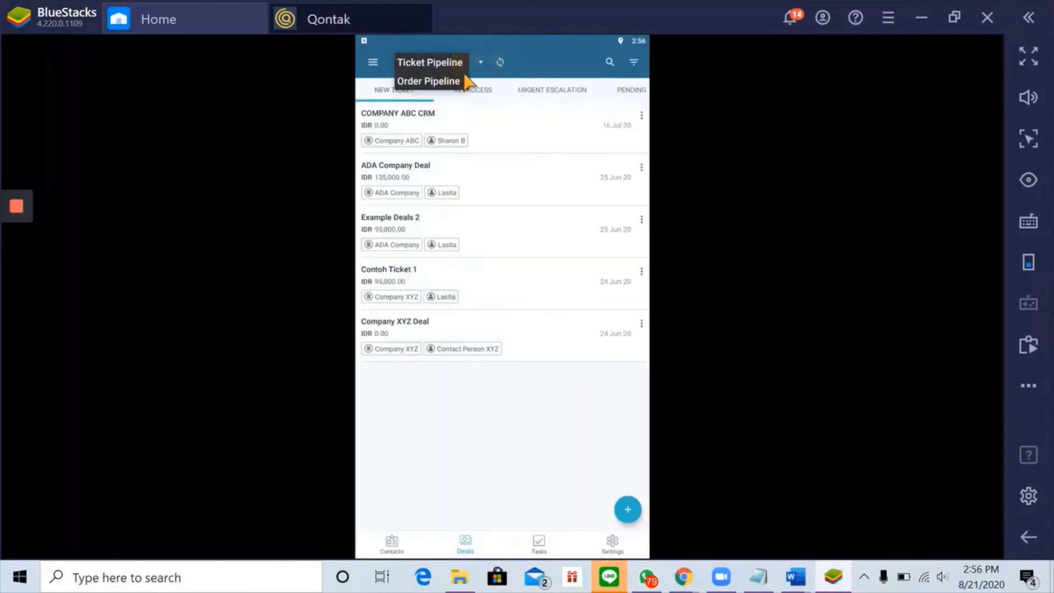
{"action": "left_click", "coordinate": [440, 63]}
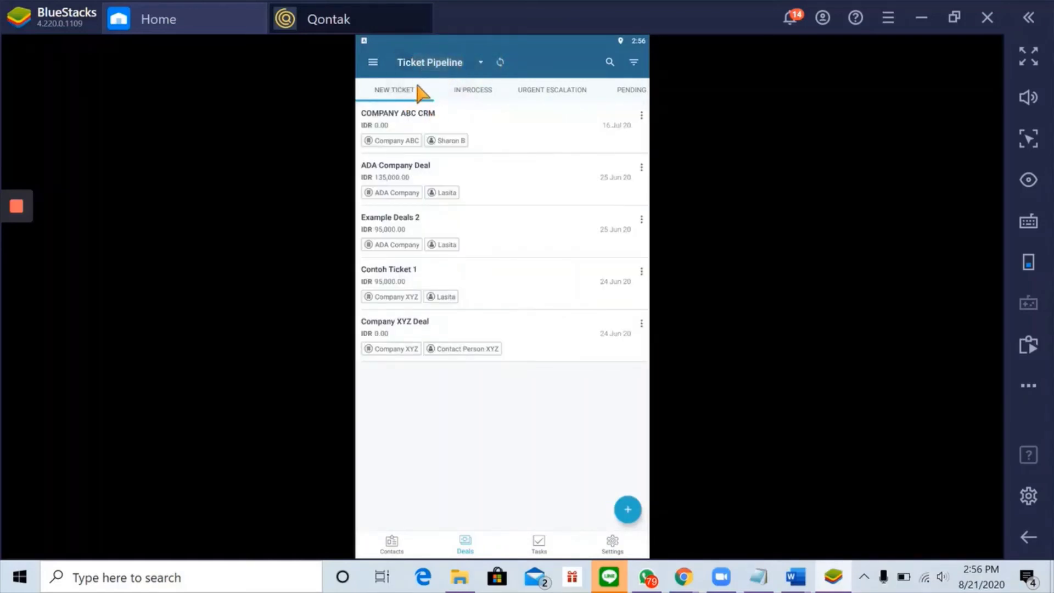
{"action": "left_click", "coordinate": [624, 506]}
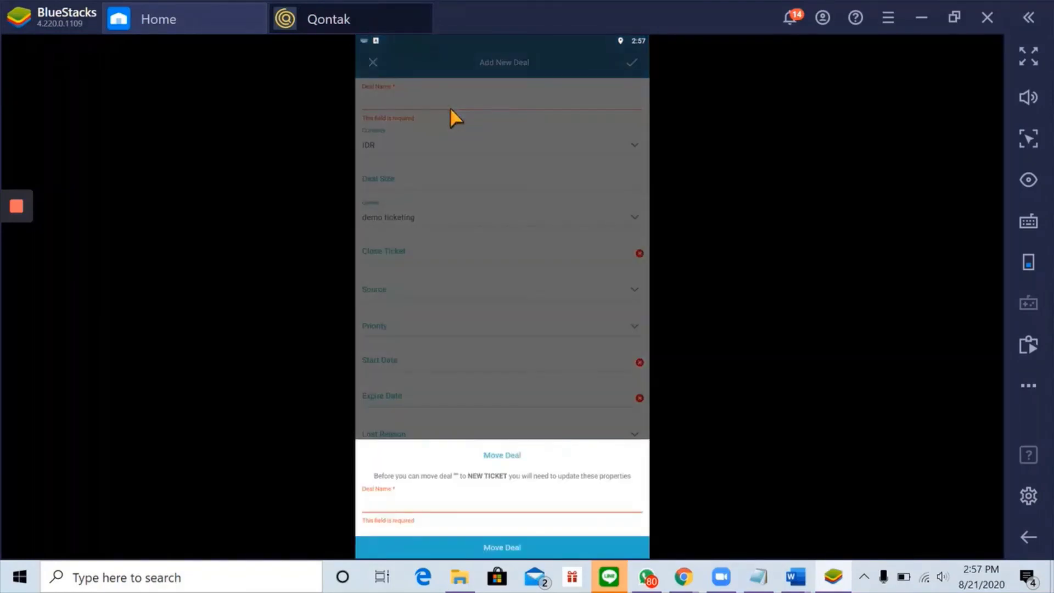
{"action": "left_click", "coordinate": [486, 231]}
{"action": "left_click", "coordinate": [438, 110]}
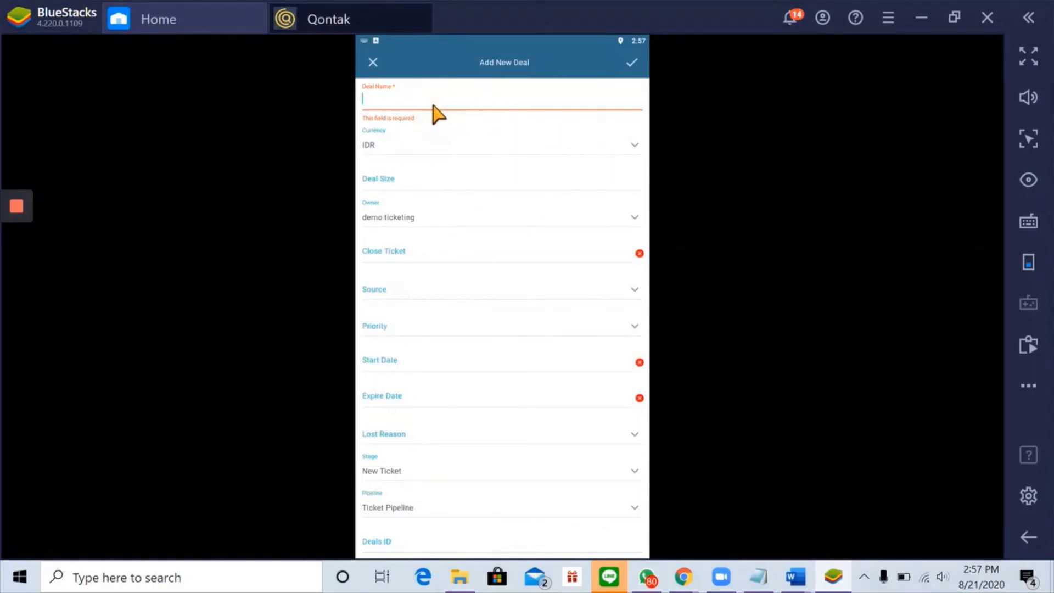
{"action": "type", "text": "Qontak Or"}
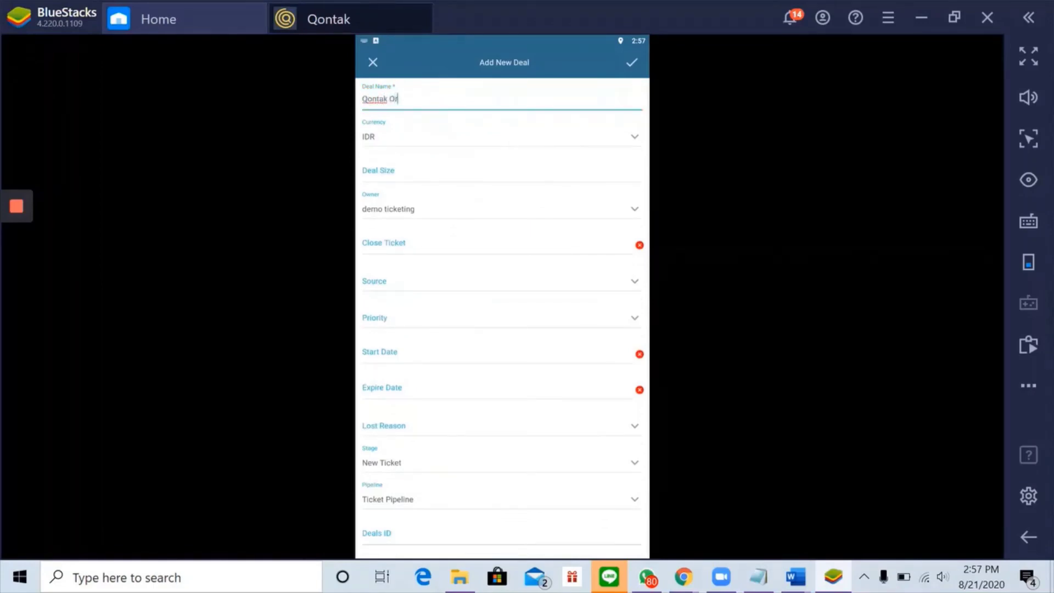
{"action": "type", "text": "der"}
- Set the deal size to 200000000 and the stage to New Ticket
{"action": "scroll", "coordinate": [438, 254], "scroll_direction": "down", "scroll_amount": 3}
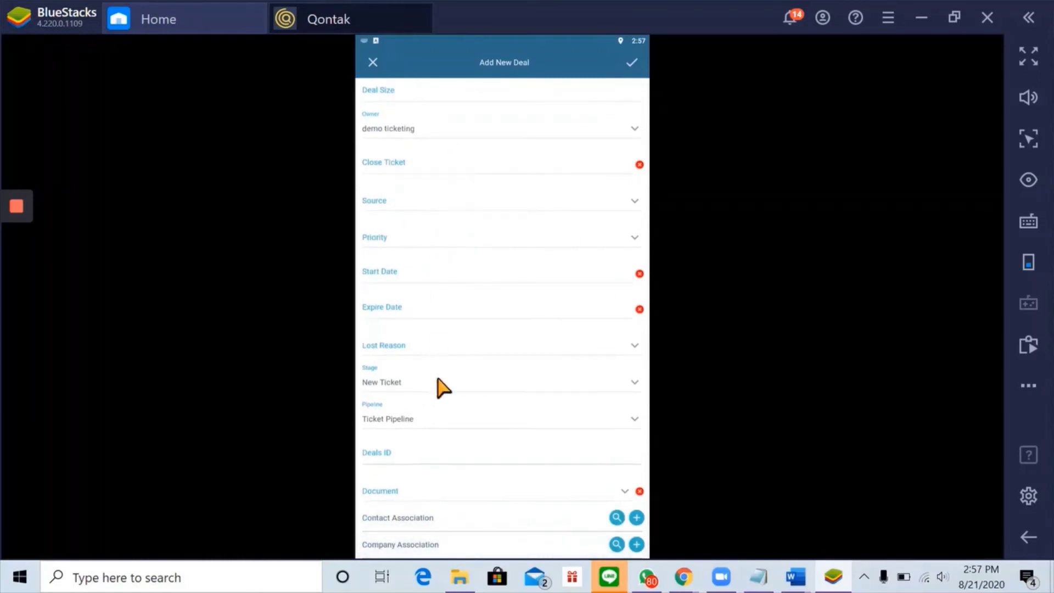
{"action": "scroll", "coordinate": [437, 378], "scroll_direction": "up", "scroll_amount": 3}
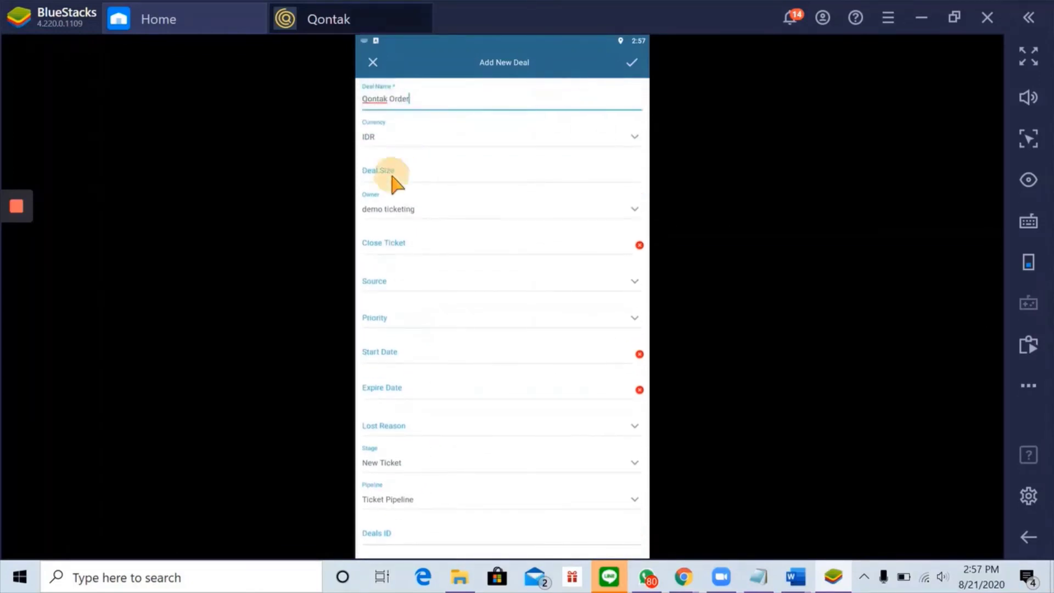
{"action": "left_click", "coordinate": [394, 181]}
{"action": "type", "text": "200000000"}
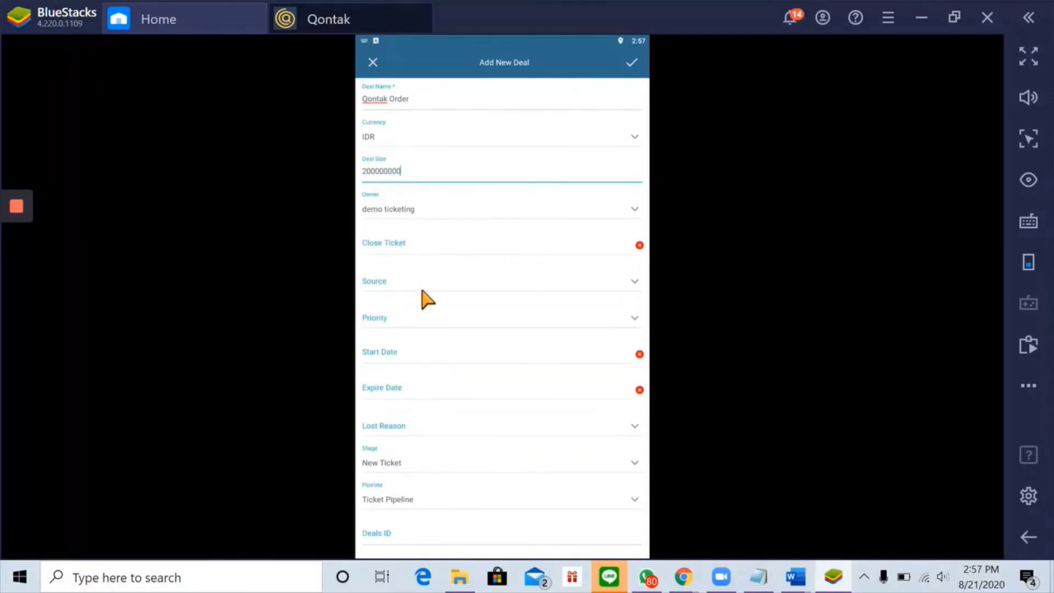
{"action": "scroll", "coordinate": [447, 454], "scroll_direction": "down", "scroll_amount": 3}
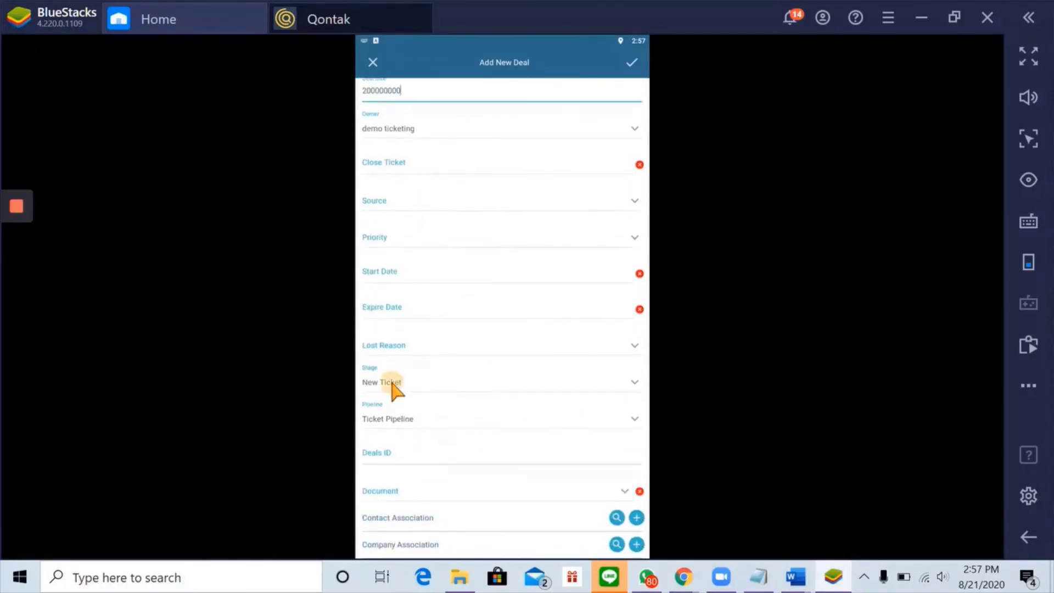
{"action": "left_click", "coordinate": [392, 384]}
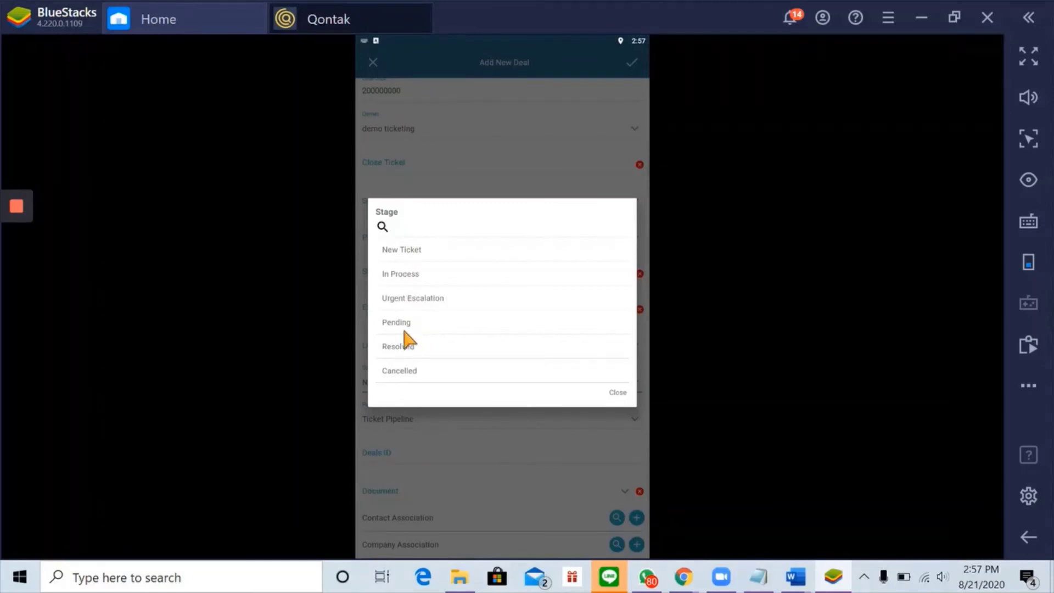
{"action": "left_click", "coordinate": [431, 251]}
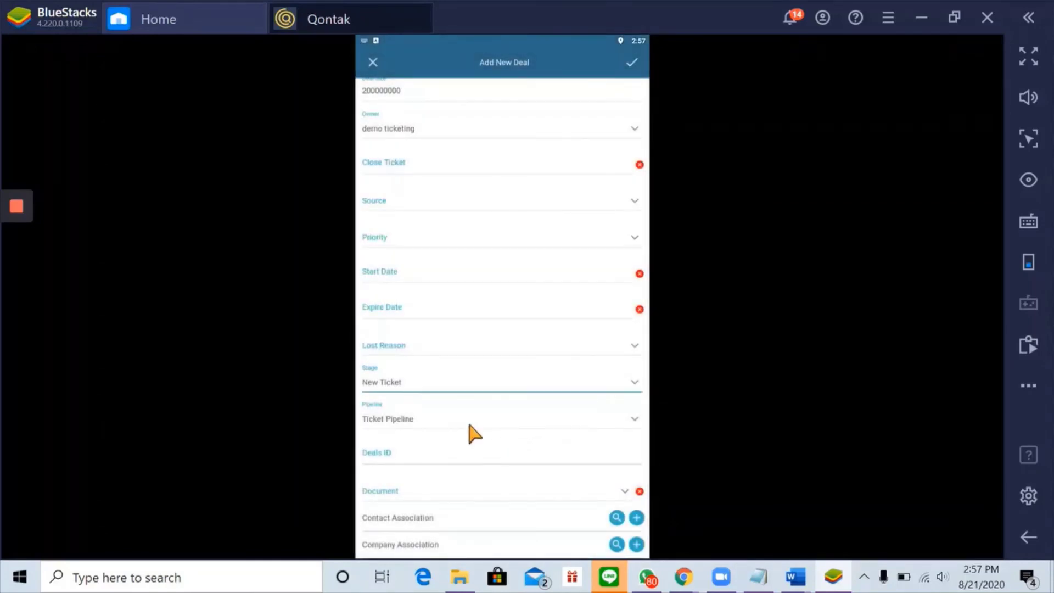
{"action": "scroll", "coordinate": [439, 274], "scroll_direction": "up", "scroll_amount": 3}
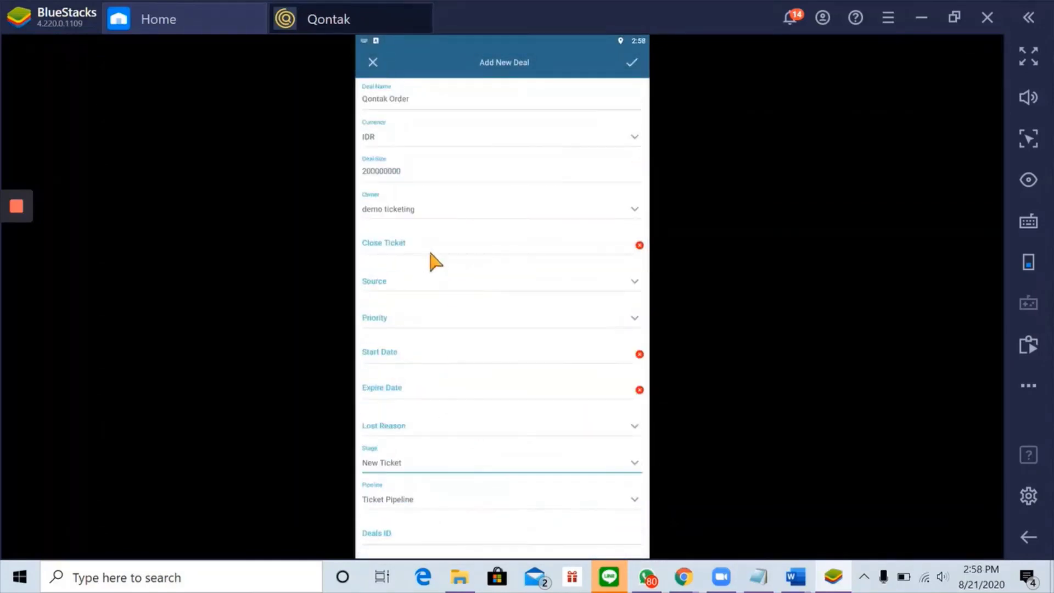
{"action": "scroll", "coordinate": [445, 258], "scroll_direction": "down", "scroll_amount": 2}
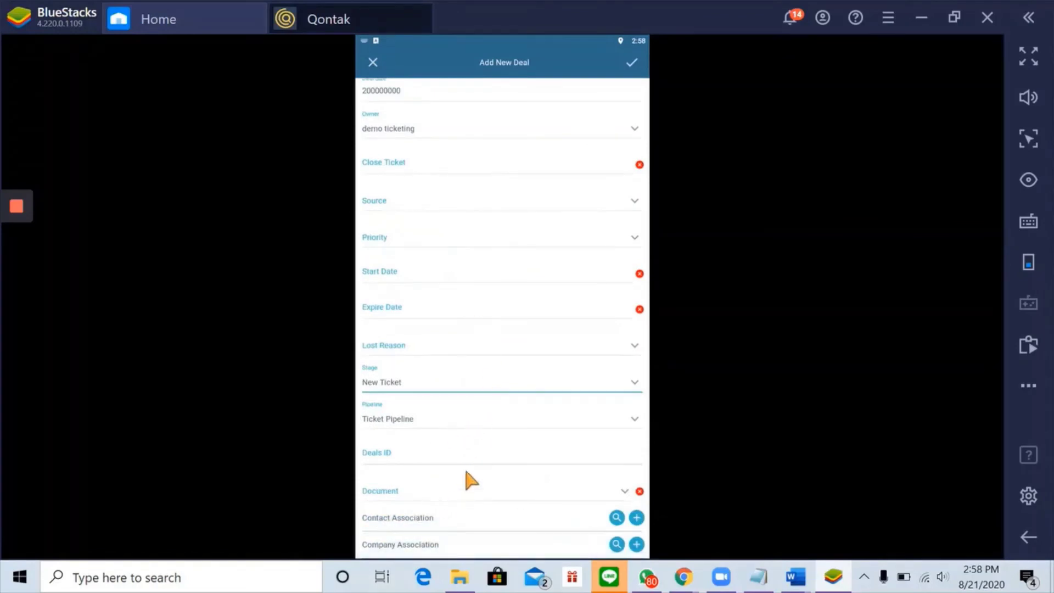
{"action": "scroll", "coordinate": [414, 417], "scroll_direction": "up", "scroll_amount": 3}
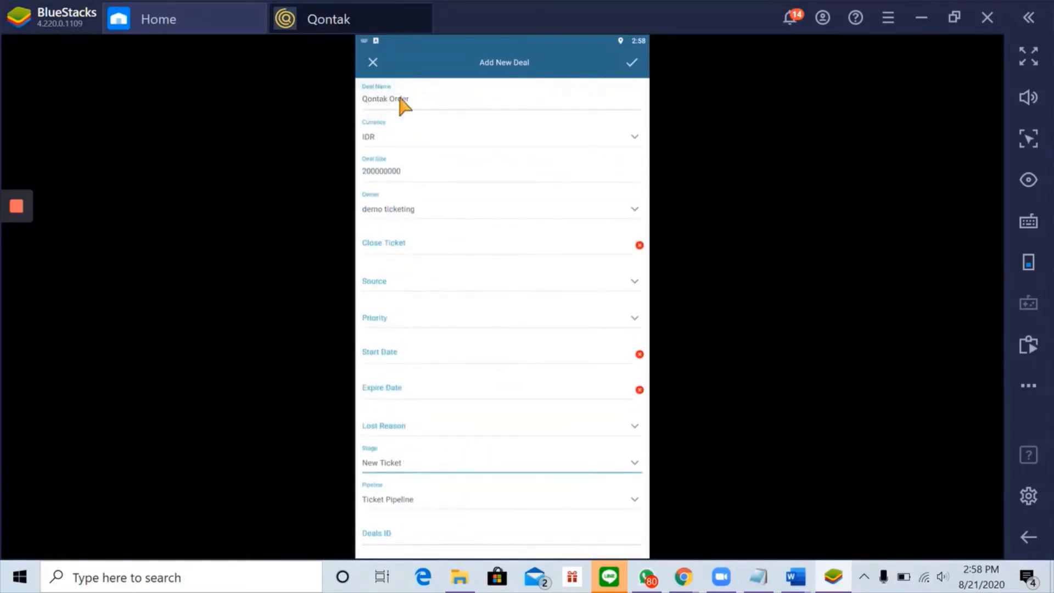
{"action": "scroll", "coordinate": [490, 371], "scroll_direction": "down", "scroll_amount": 2}
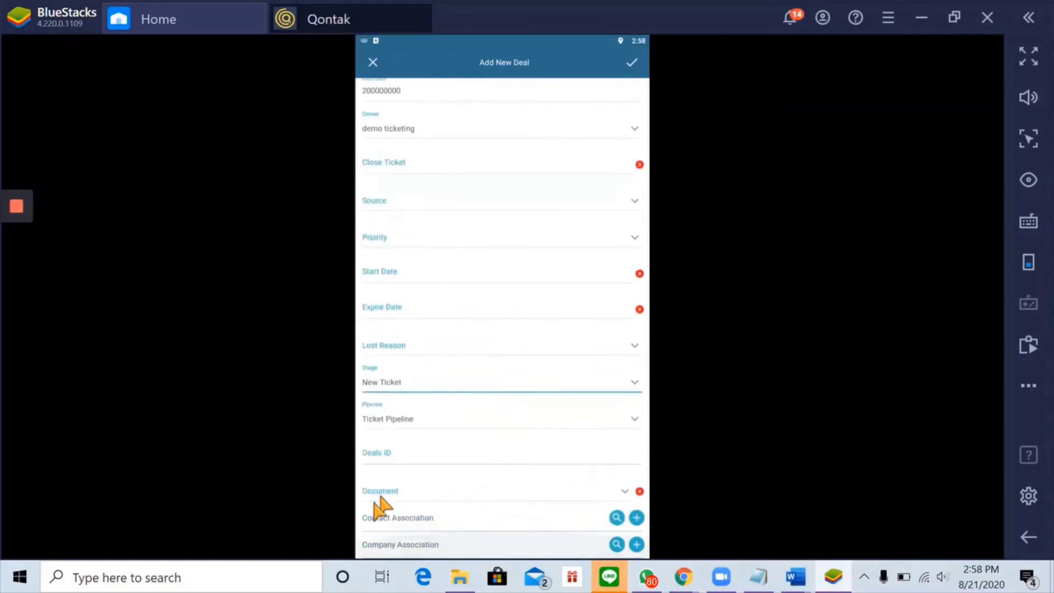
- Search for the contact and link it to the Qontak Order deal
{"action": "left_click", "coordinate": [612, 520]}
{"action": "left_click", "coordinate": [427, 69]}
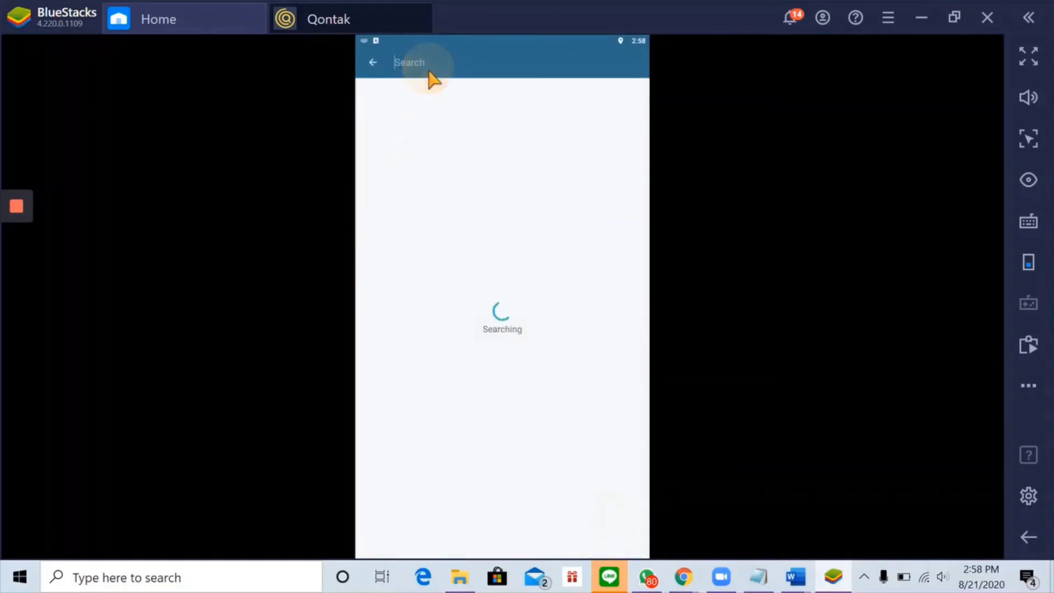
{"action": "type", "text": "Gabrie"}
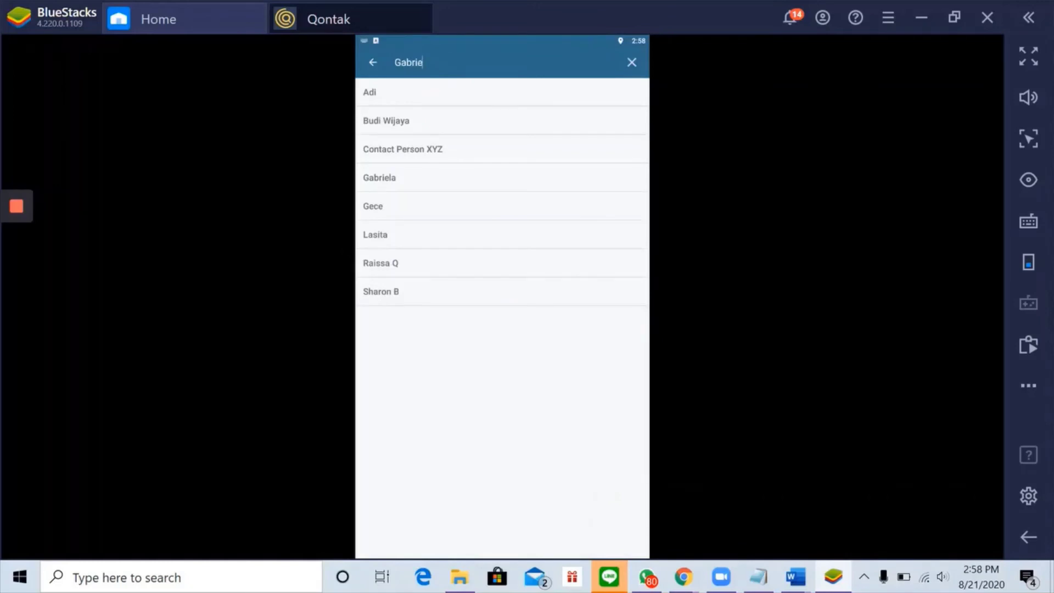
{"action": "left_click", "coordinate": [401, 98]}
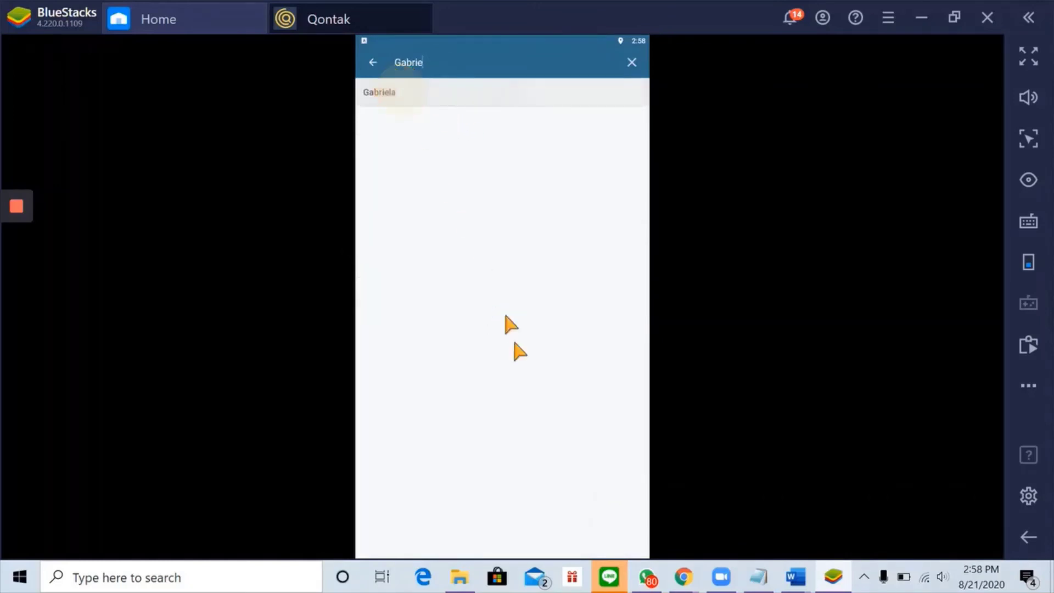
- Link the company Qontak to the deal and save Qontak Order
{"action": "scroll", "coordinate": [572, 520], "scroll_direction": "down", "scroll_amount": 1}
{"action": "left_click", "coordinate": [617, 543]}
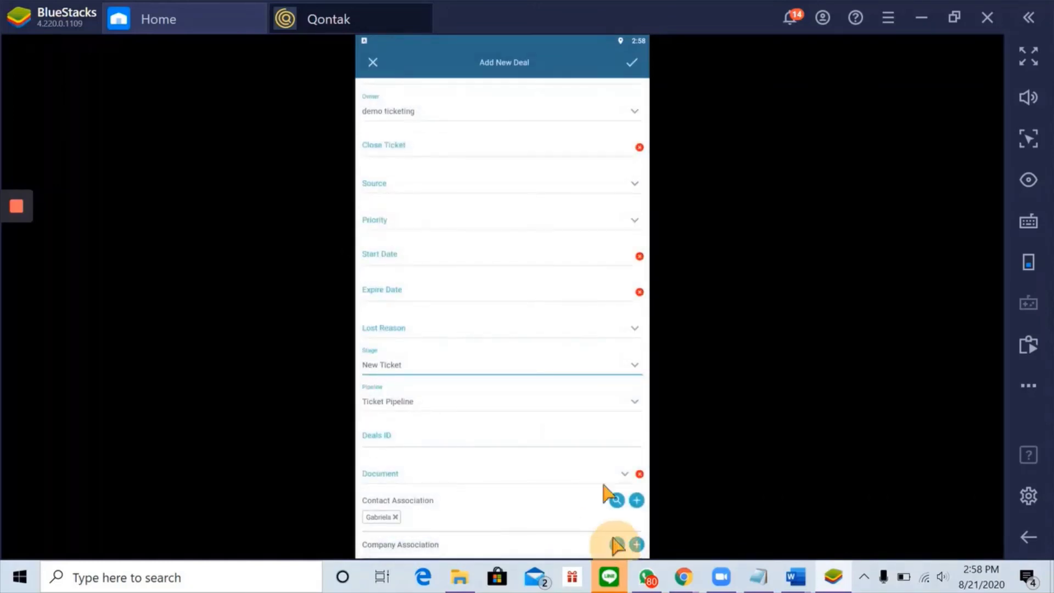
{"action": "type", "text": "Qontak"}
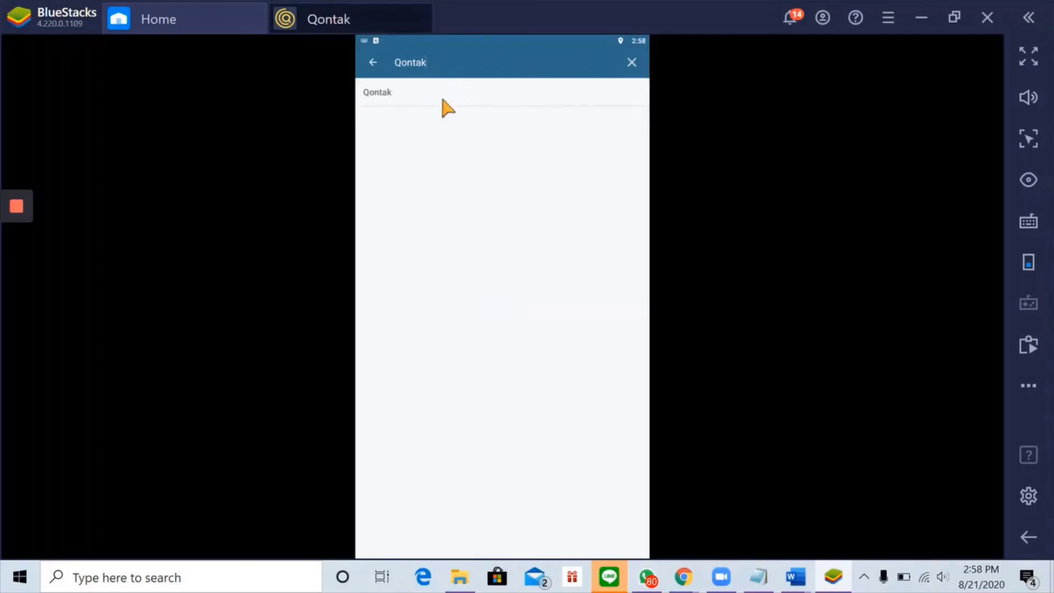
{"action": "left_click", "coordinate": [442, 100]}
{"action": "scroll", "coordinate": [434, 384], "scroll_direction": "up", "scroll_amount": 3}
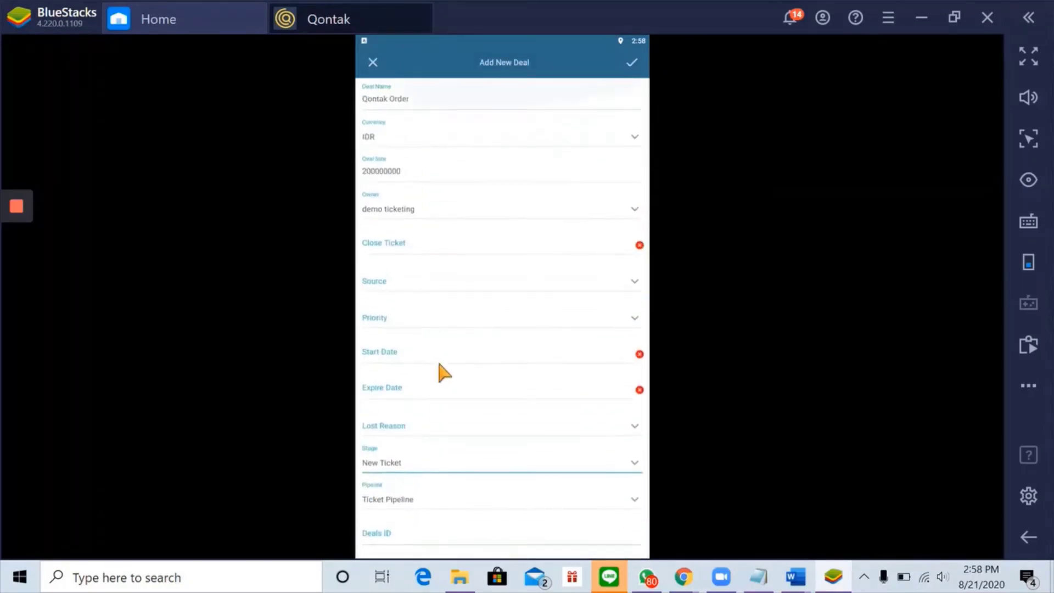
{"action": "scroll", "coordinate": [415, 417], "scroll_direction": "down", "scroll_amount": 3}
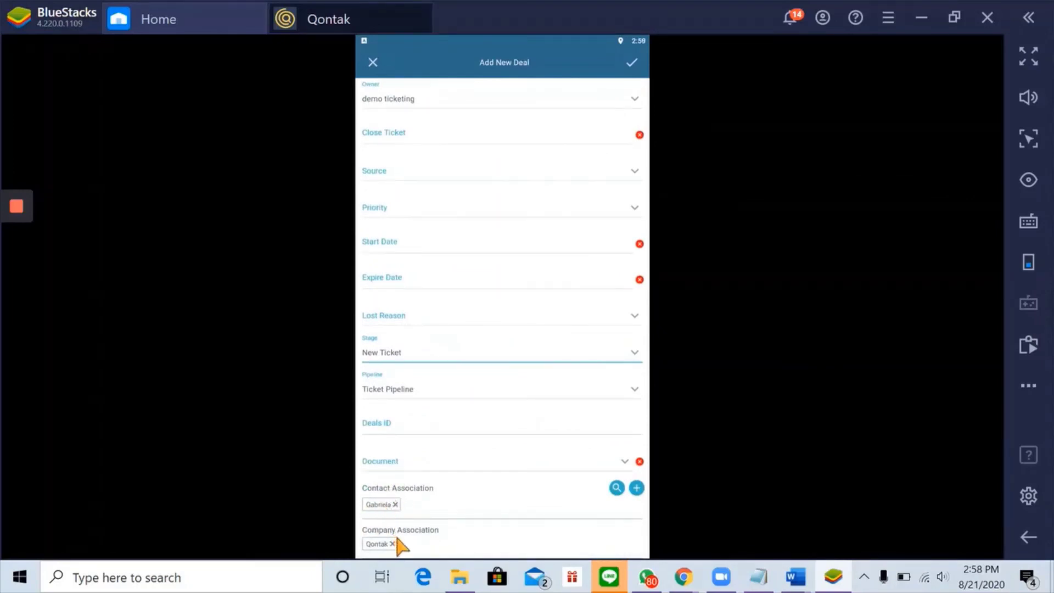
{"action": "scroll", "coordinate": [542, 358], "scroll_direction": "up", "scroll_amount": 3}
{"action": "left_click", "coordinate": [632, 63]}
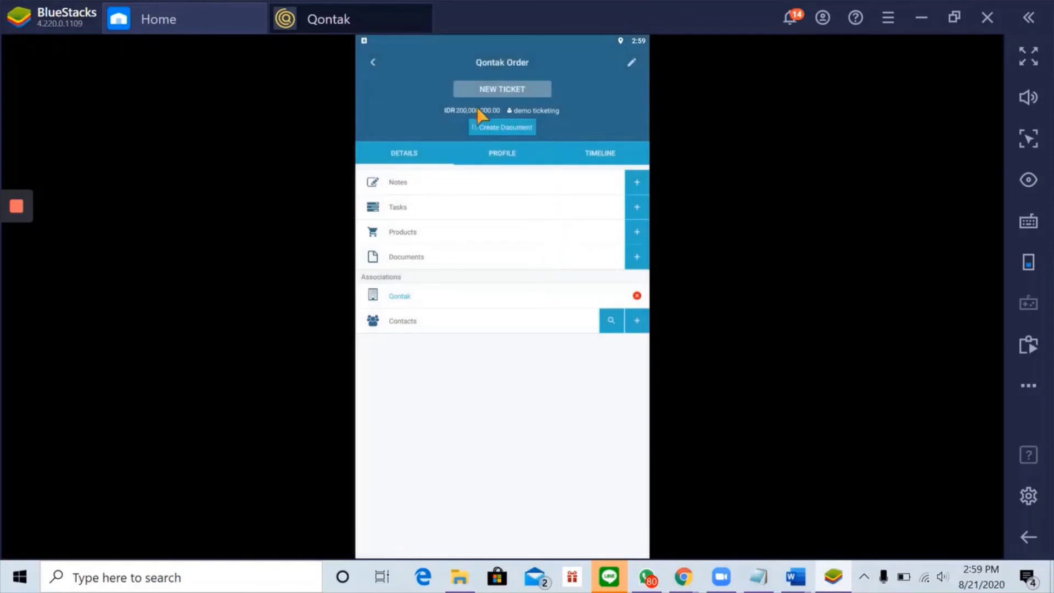
- Leave the Qontak Order deal record and return to the Ticket Pipeline deals list
{"action": "left_click", "coordinate": [372, 62]}
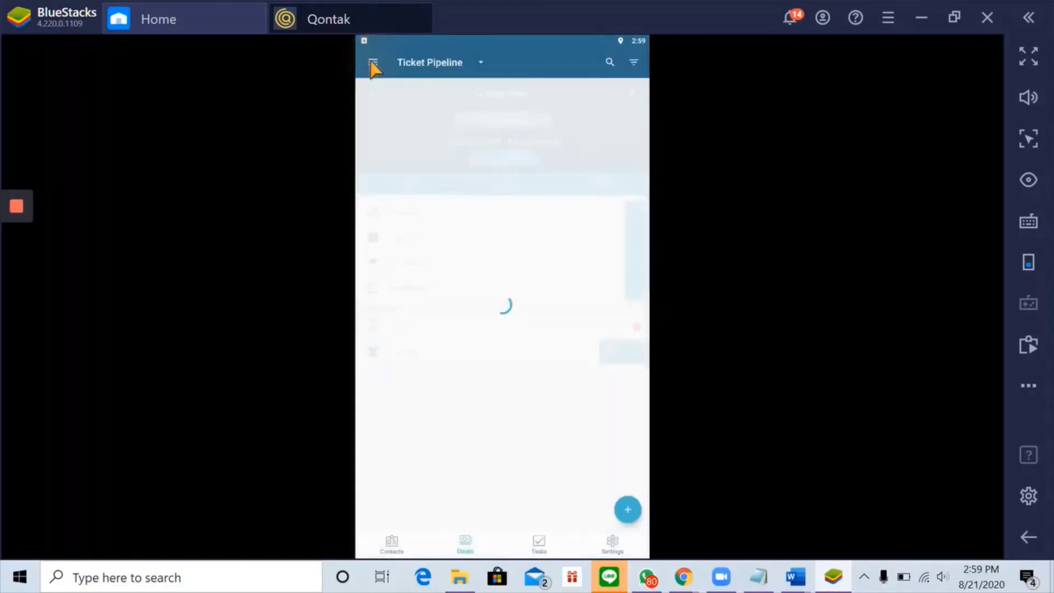
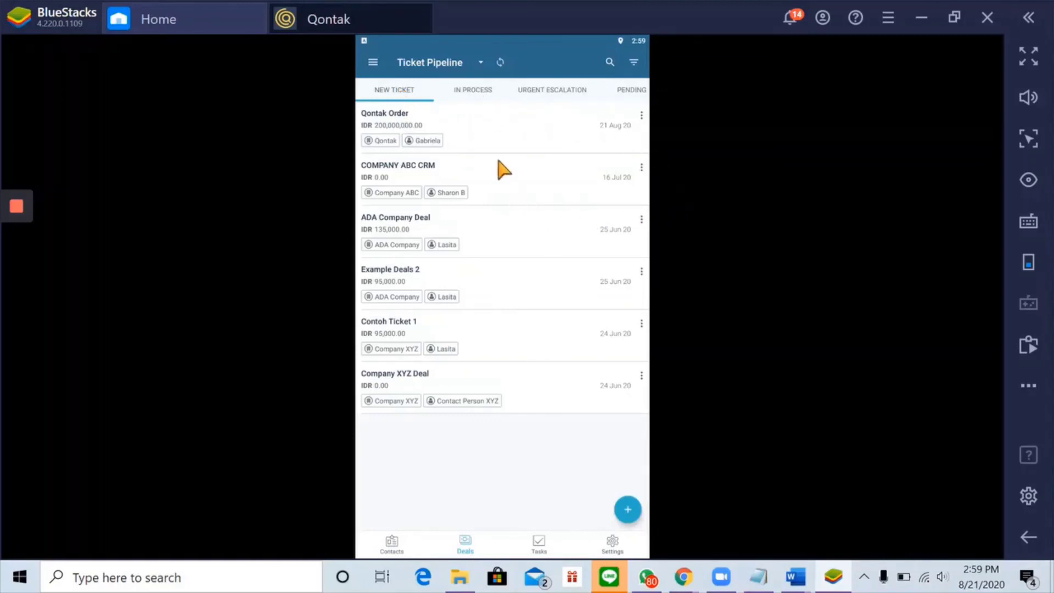
- Open the Qontak Order deal in the Ticket Pipeline and put it into edit mode
{"action": "left_click", "coordinate": [446, 115]}
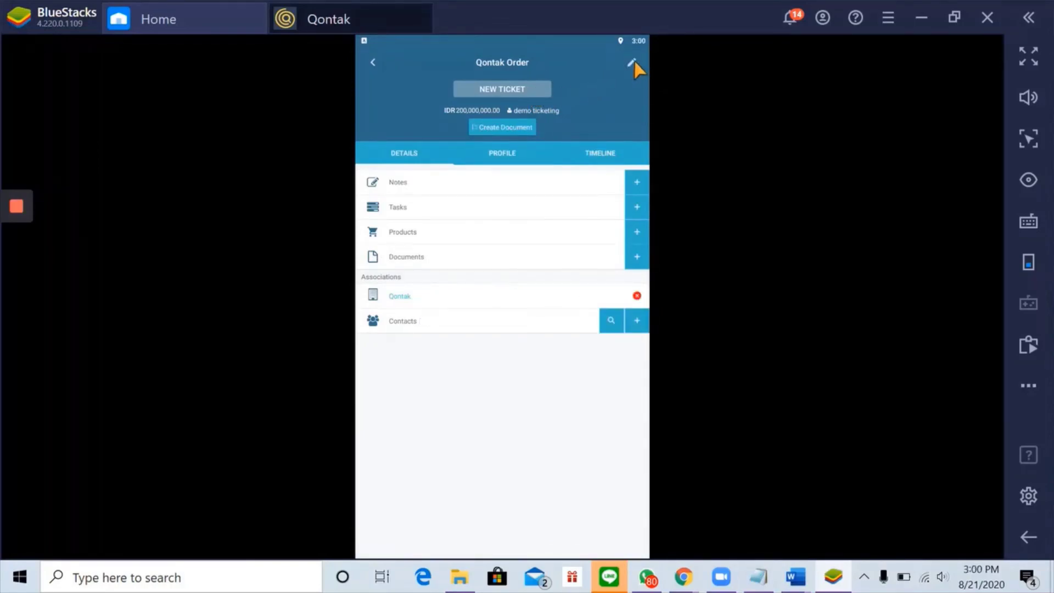
{"action": "left_click", "coordinate": [632, 63]}
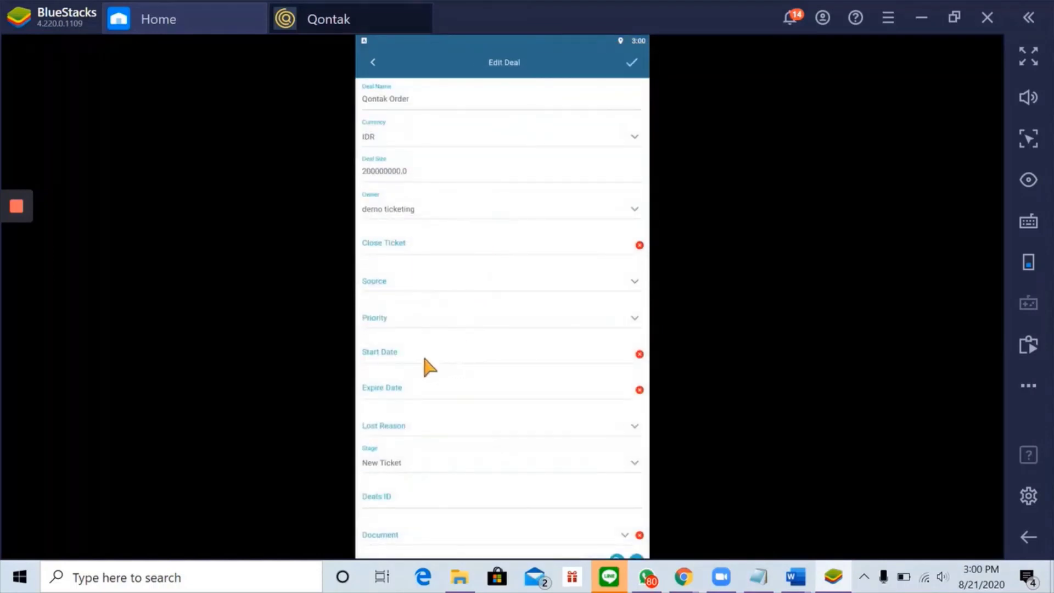
- Change the Qontak Order deal's stage to In Process and save it
{"action": "scroll", "coordinate": [407, 421], "scroll_direction": "down", "scroll_amount": 2}
{"action": "left_click", "coordinate": [406, 388]}
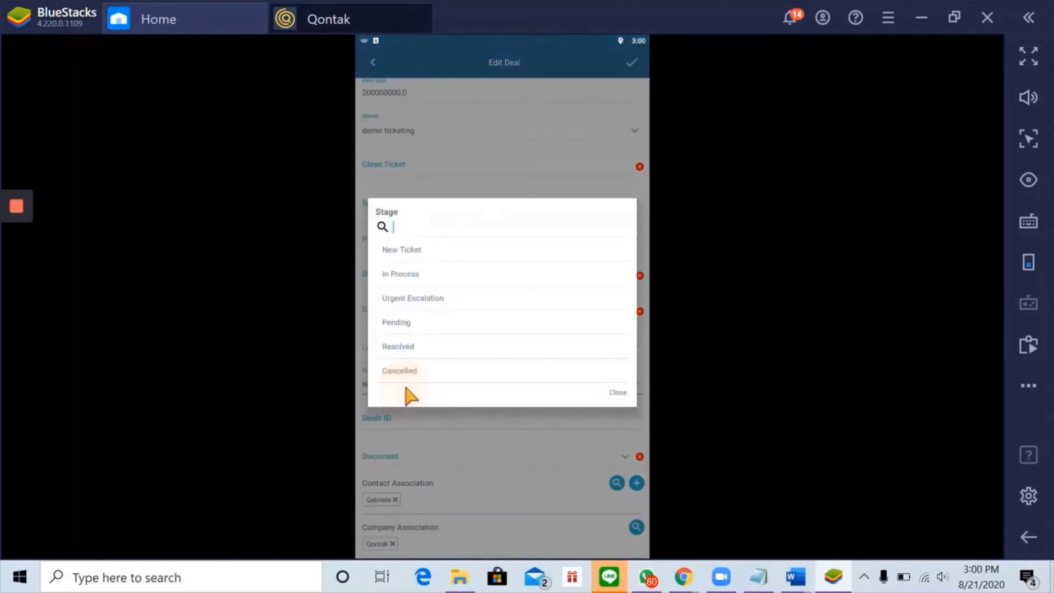
{"action": "left_click", "coordinate": [436, 280]}
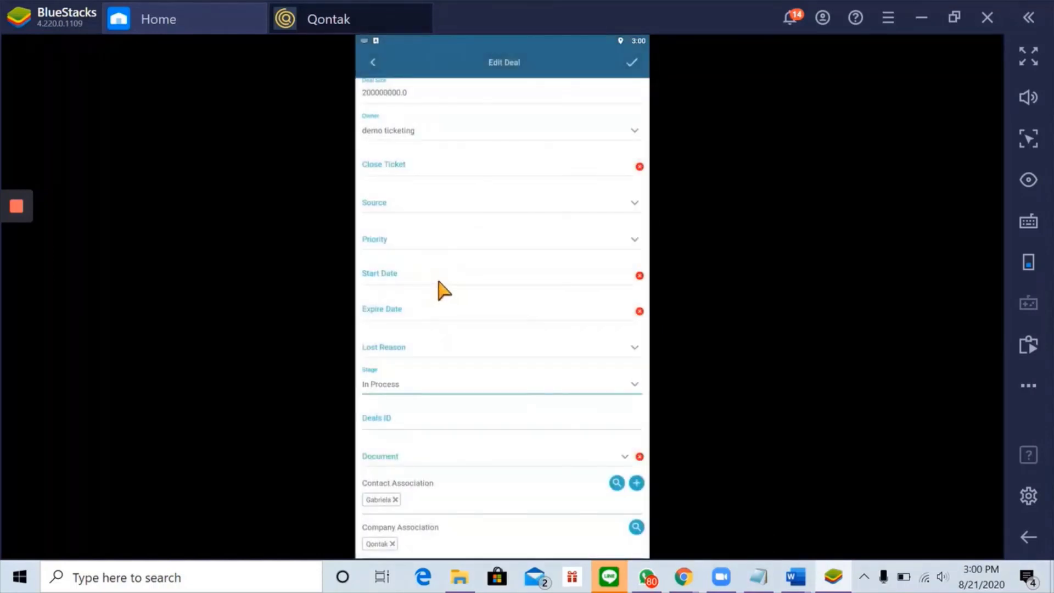
{"action": "left_click", "coordinate": [631, 63]}
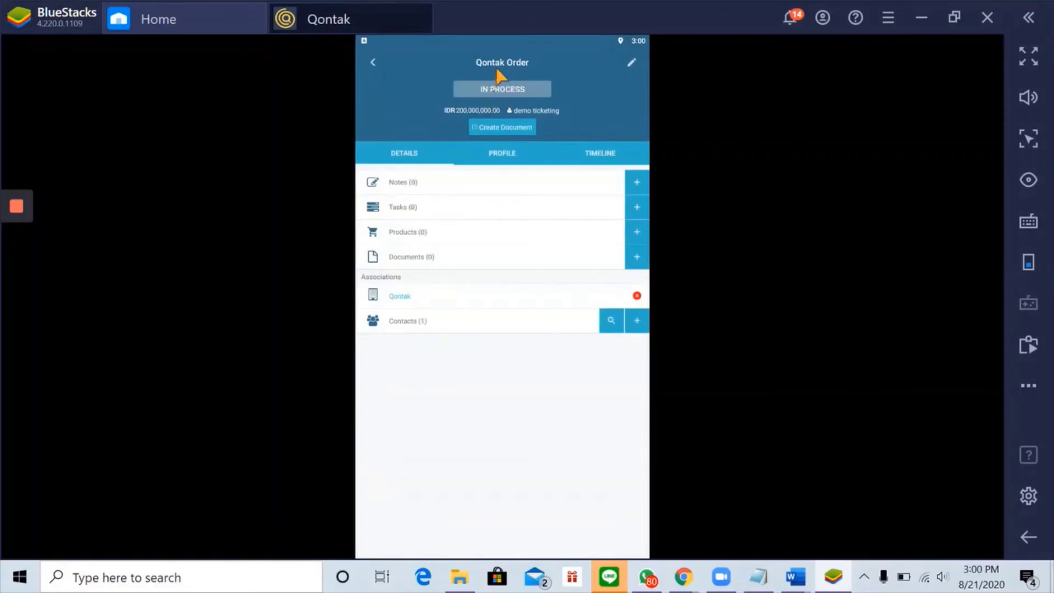
- Confirm Qontak Order is listed under In Process, then switch to the Tasks list
{"action": "left_click", "coordinate": [373, 62]}
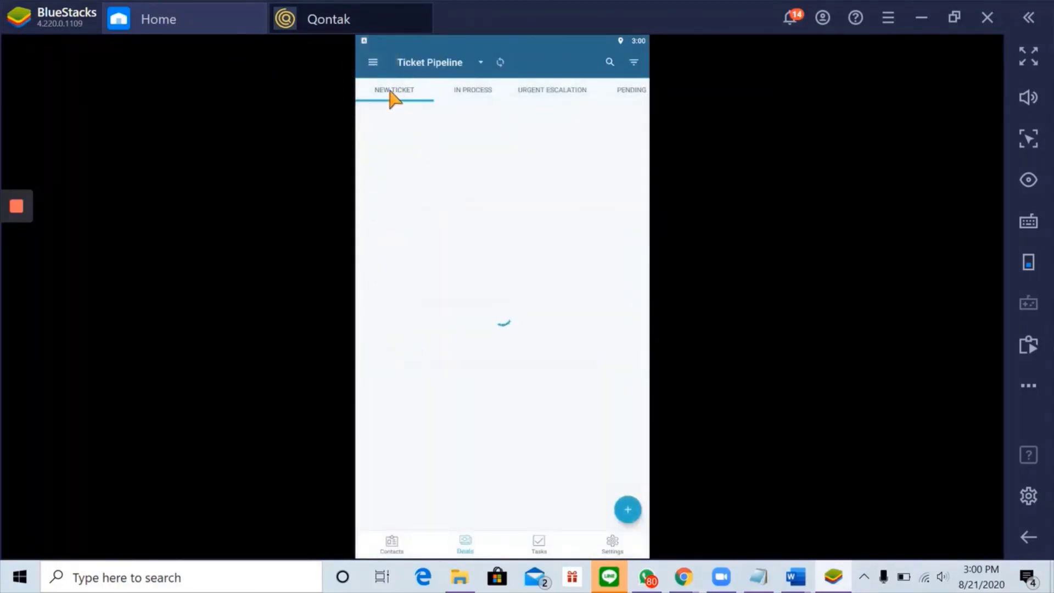
{"action": "left_click", "coordinate": [468, 95]}
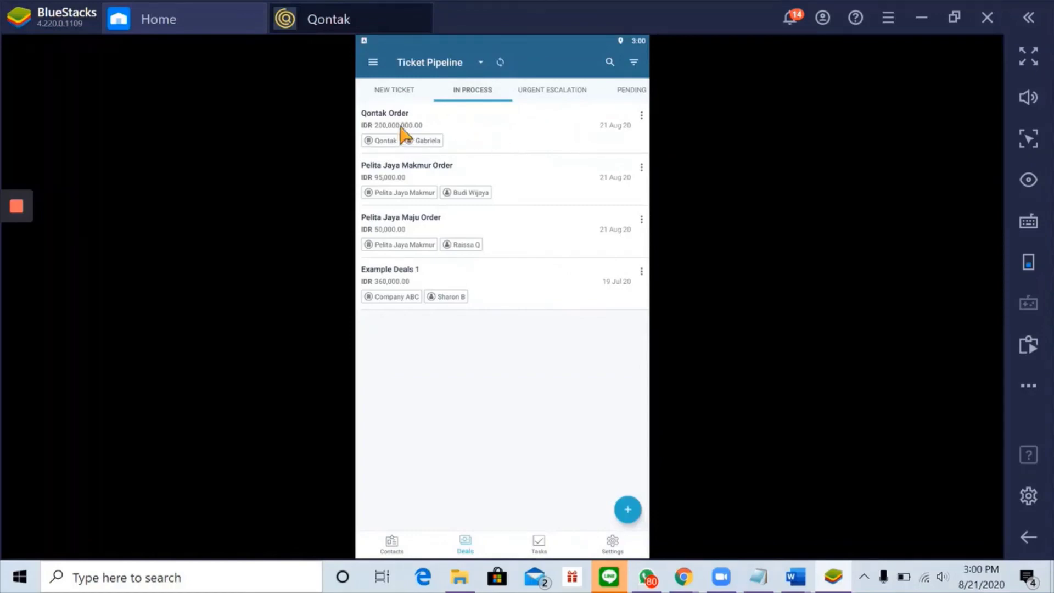
{"action": "left_click", "coordinate": [538, 545]}
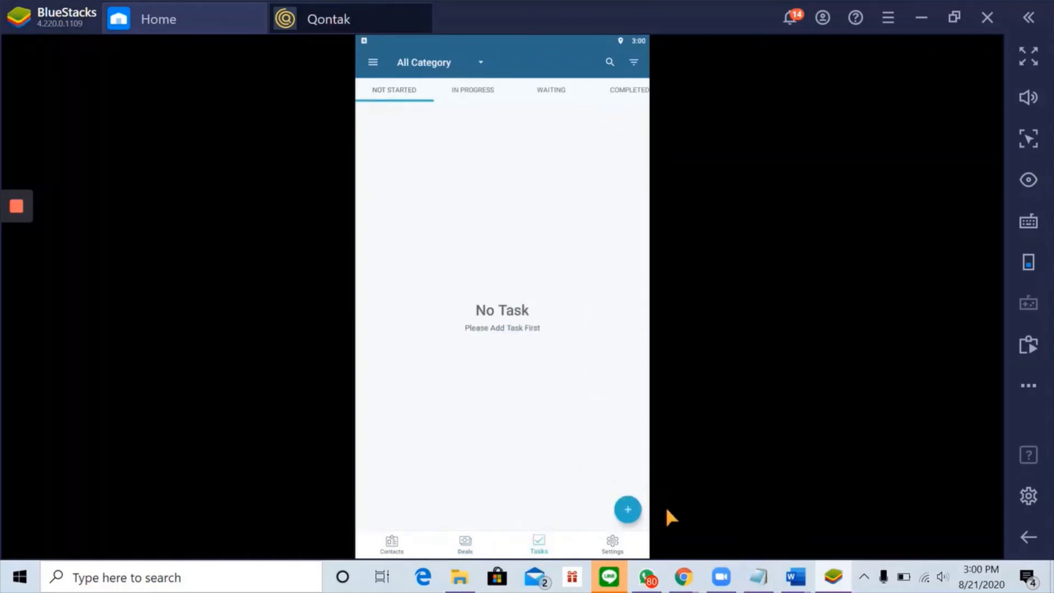
- Start a new task named 'Meeting - Qontak - 21 Agustus 2020'
{"action": "left_click", "coordinate": [629, 510]}
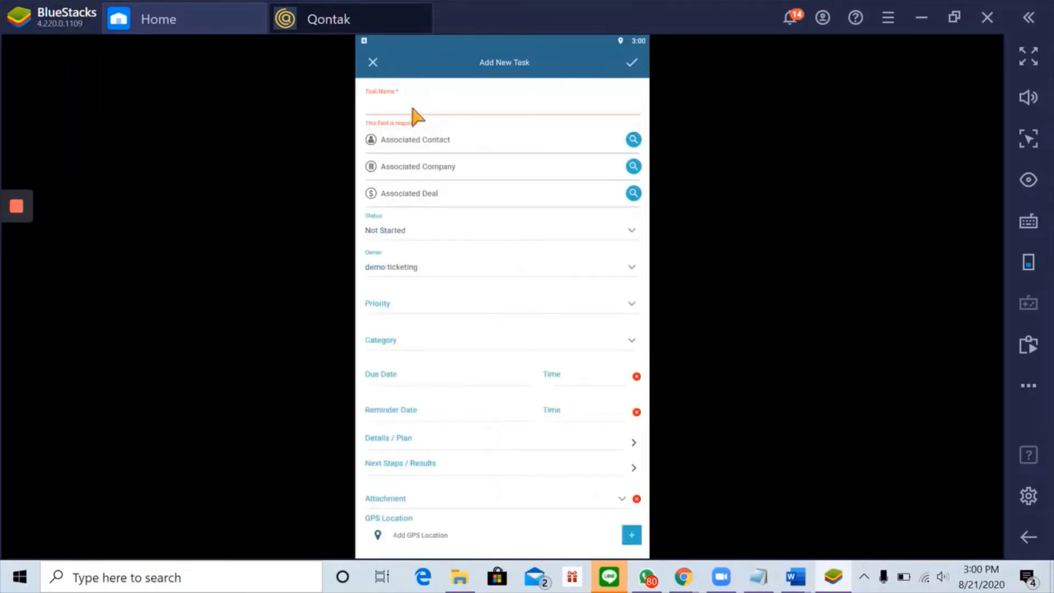
{"action": "left_click", "coordinate": [413, 107]}
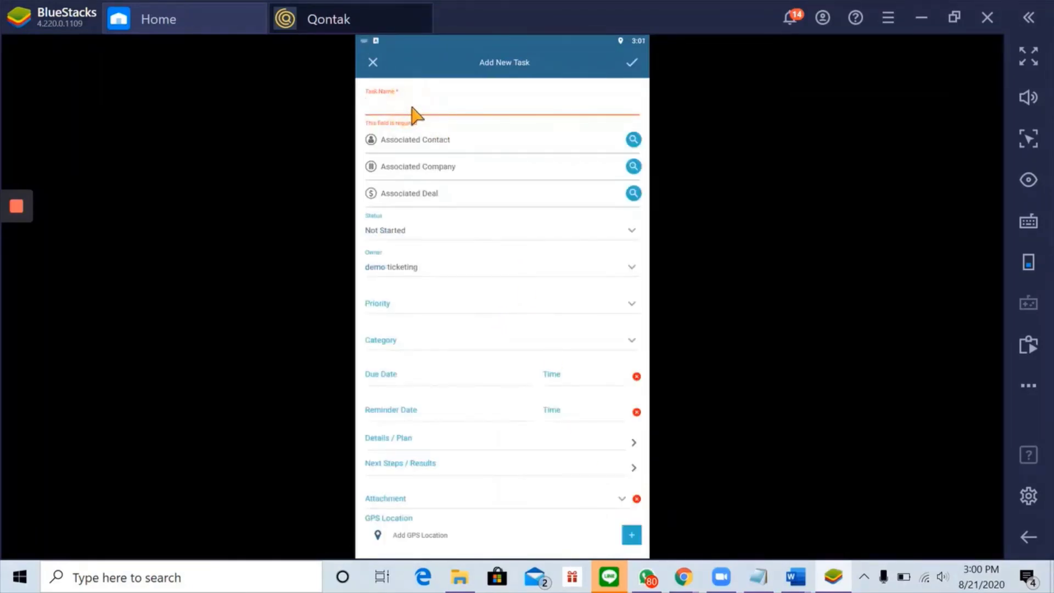
{"action": "type", "text": "M"}
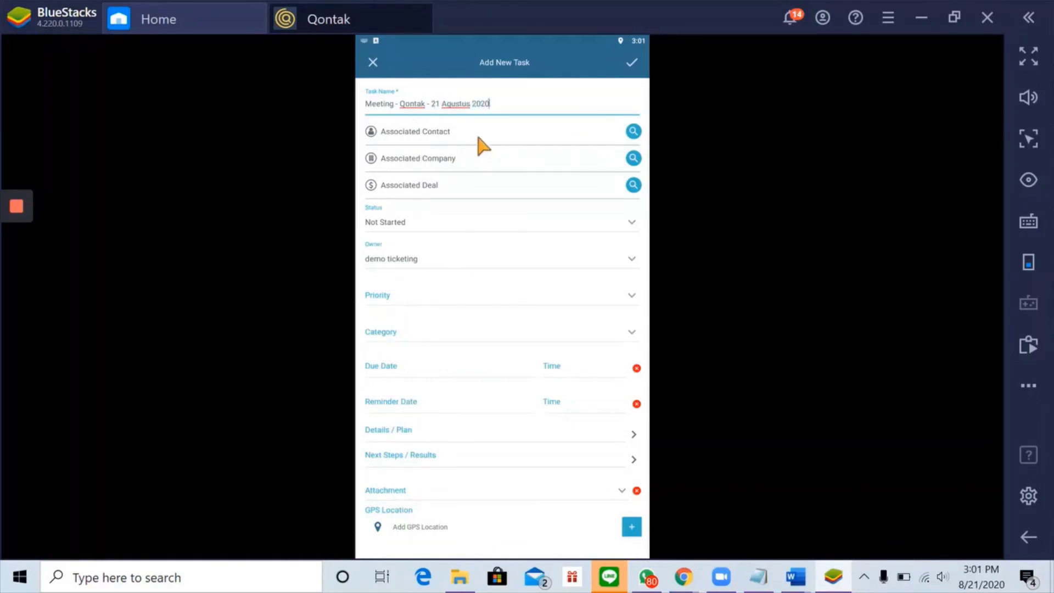
- Associate the task with the searched contact and the company Qontak
{"action": "left_click", "coordinate": [633, 131]}
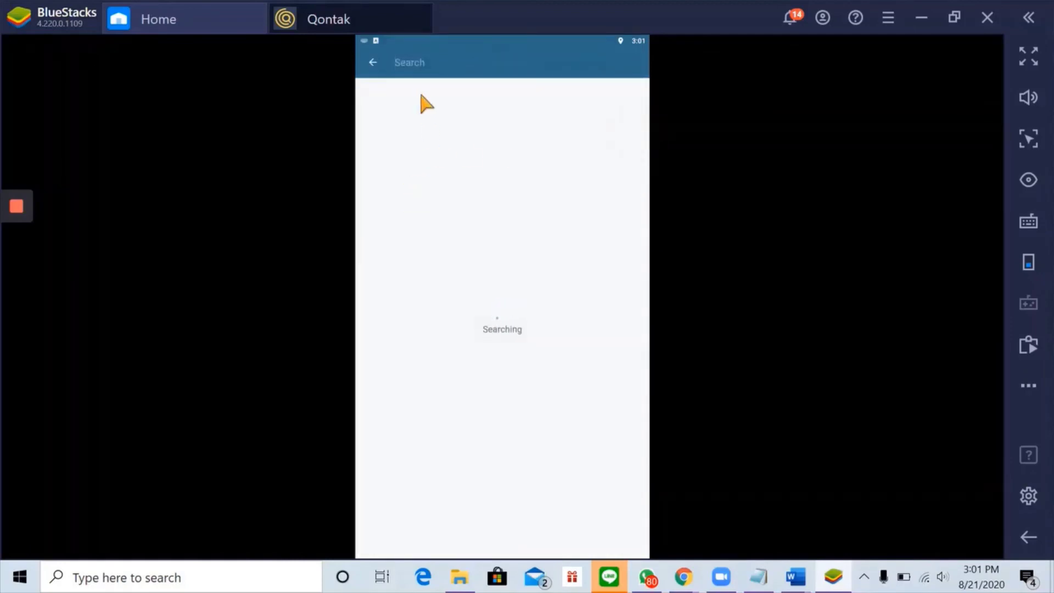
{"action": "type", "text": "Gabri"}
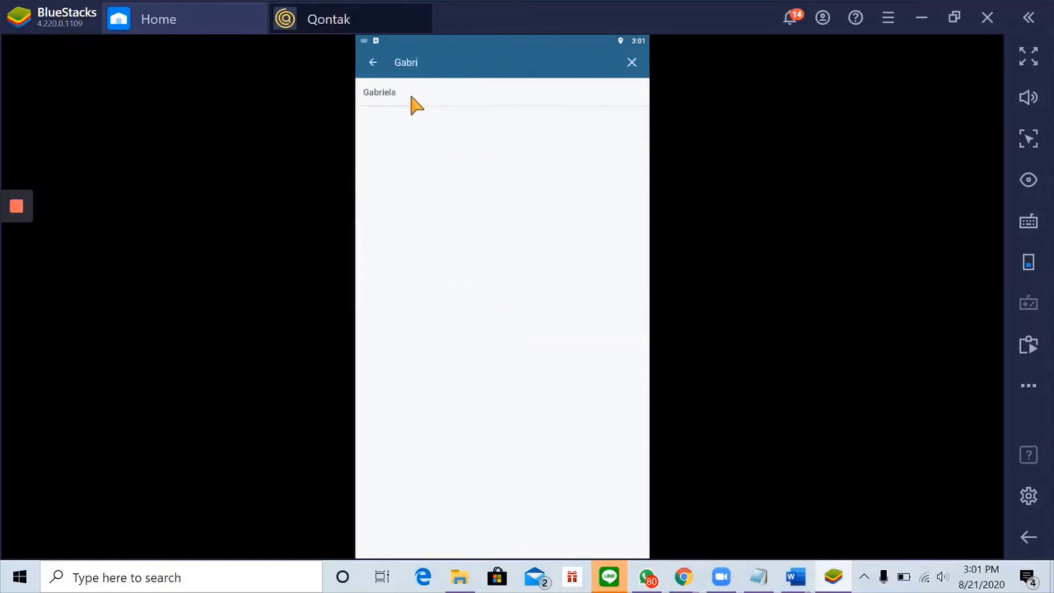
{"action": "left_click", "coordinate": [384, 94]}
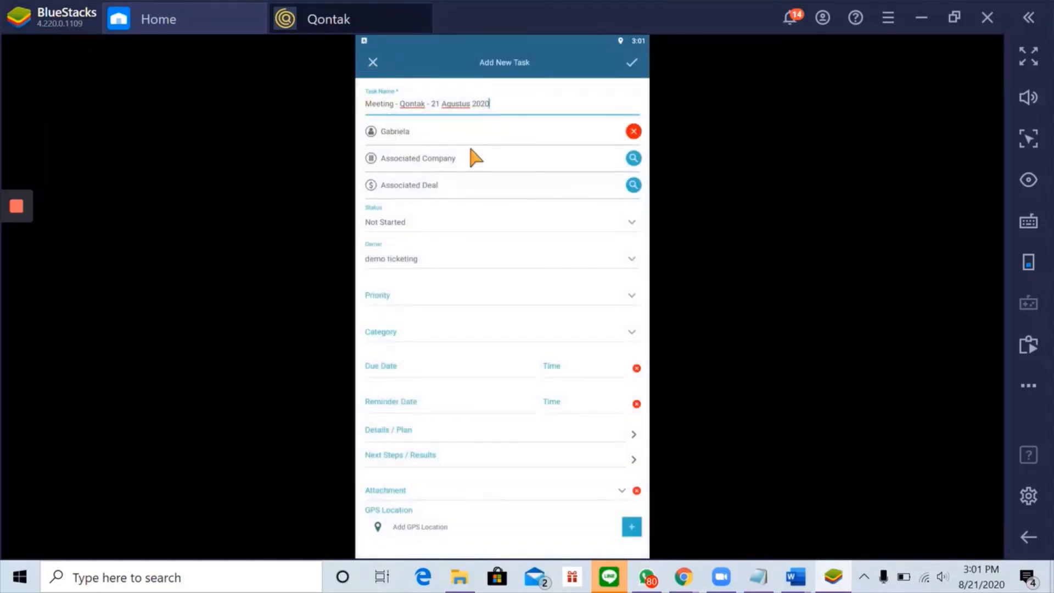
{"action": "left_click", "coordinate": [633, 158]}
{"action": "left_click", "coordinate": [423, 62]}
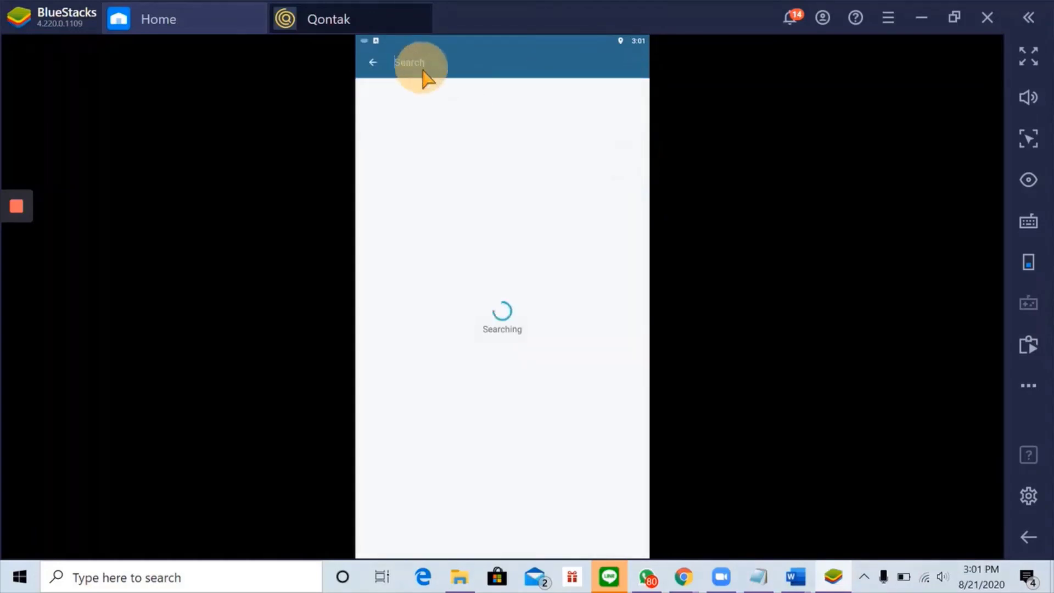
{"action": "type", "text": "Qontak"}
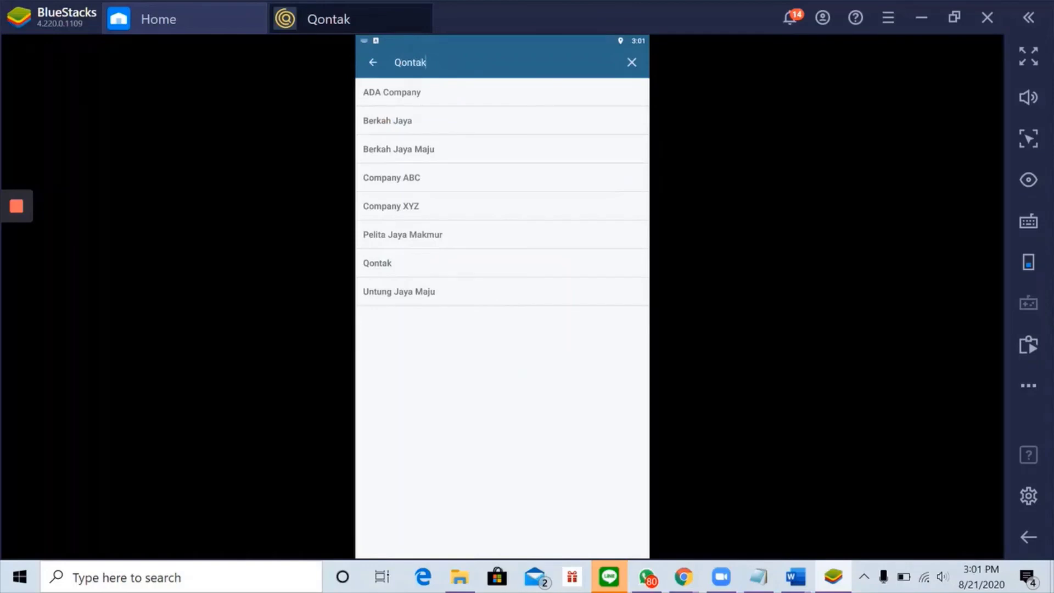
{"action": "left_click", "coordinate": [426, 95]}
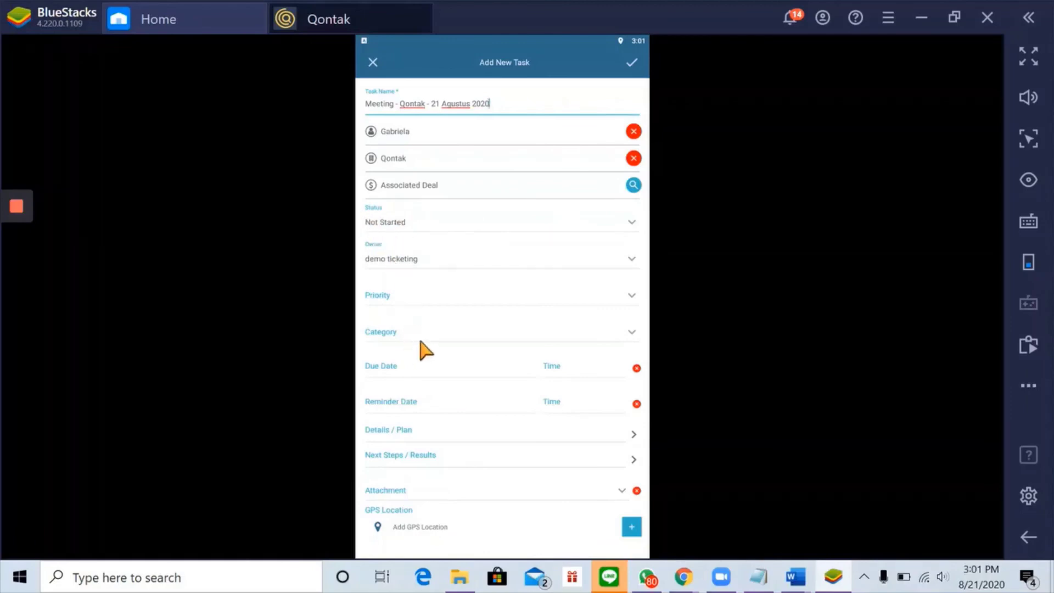
- Set the task's due date to 21 August 2020 at 15:00
{"action": "left_click", "coordinate": [378, 373]}
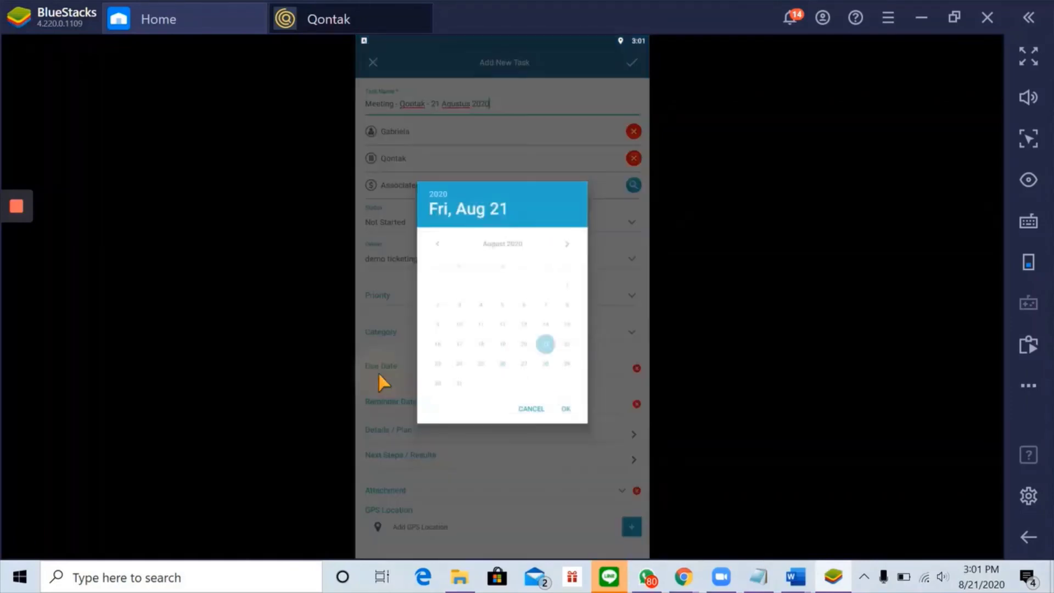
{"action": "left_click", "coordinate": [566, 409]}
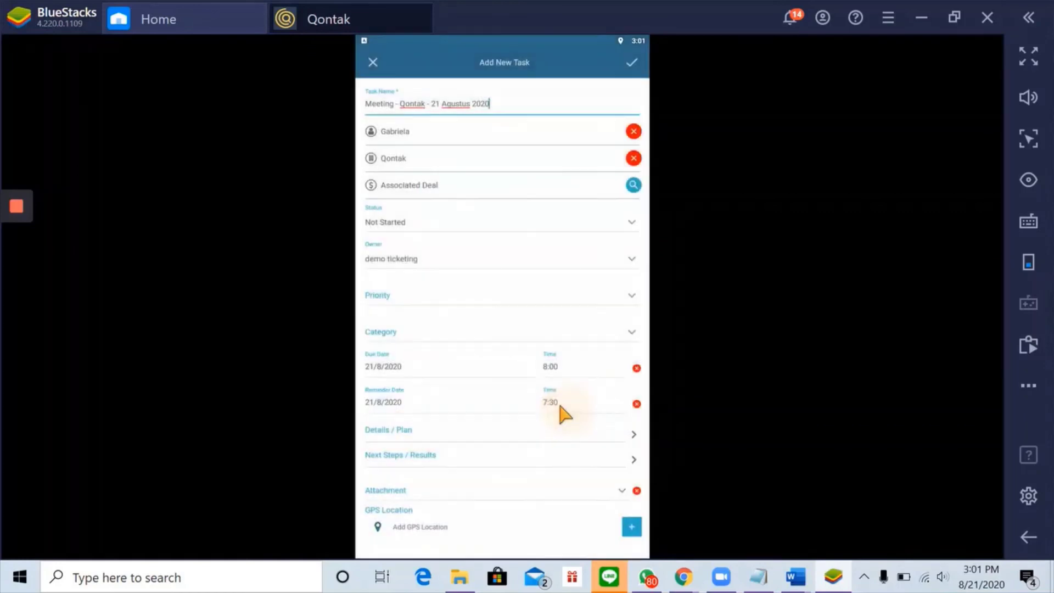
{"action": "left_click", "coordinate": [547, 373]}
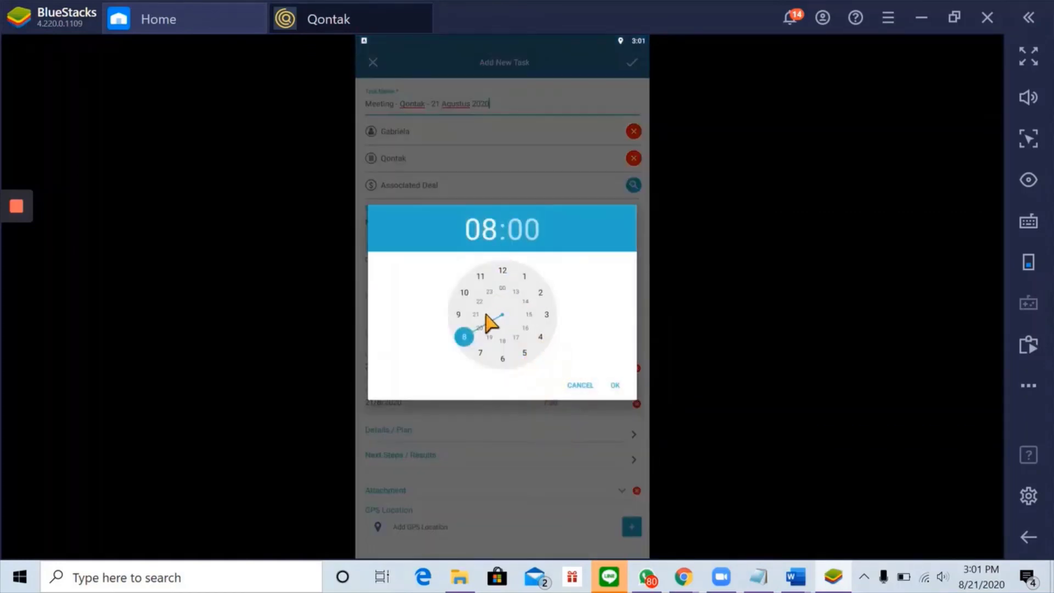
{"action": "left_click", "coordinate": [529, 319]}
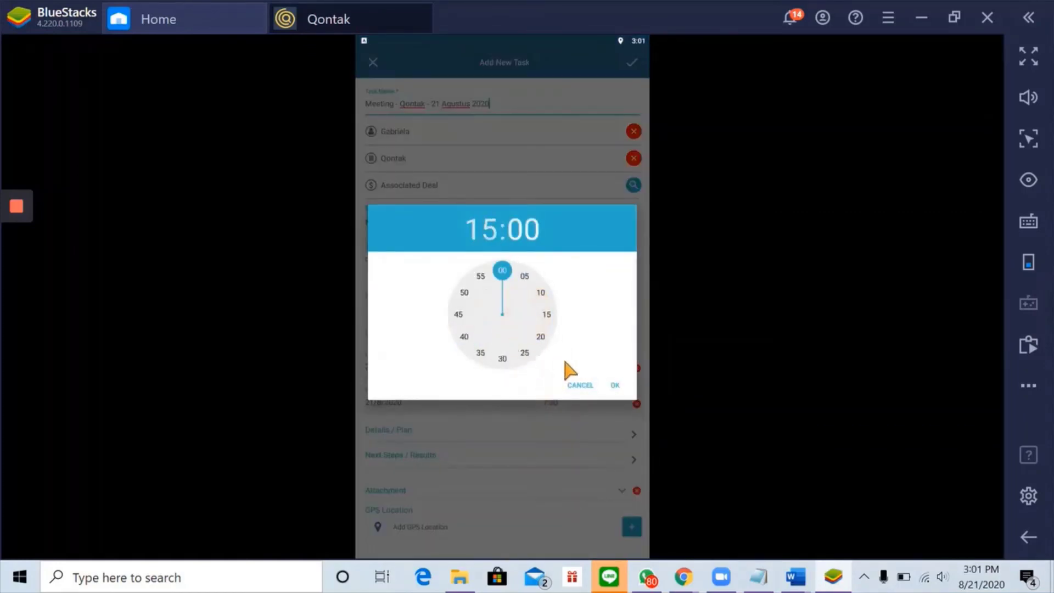
{"action": "left_click", "coordinate": [613, 386]}
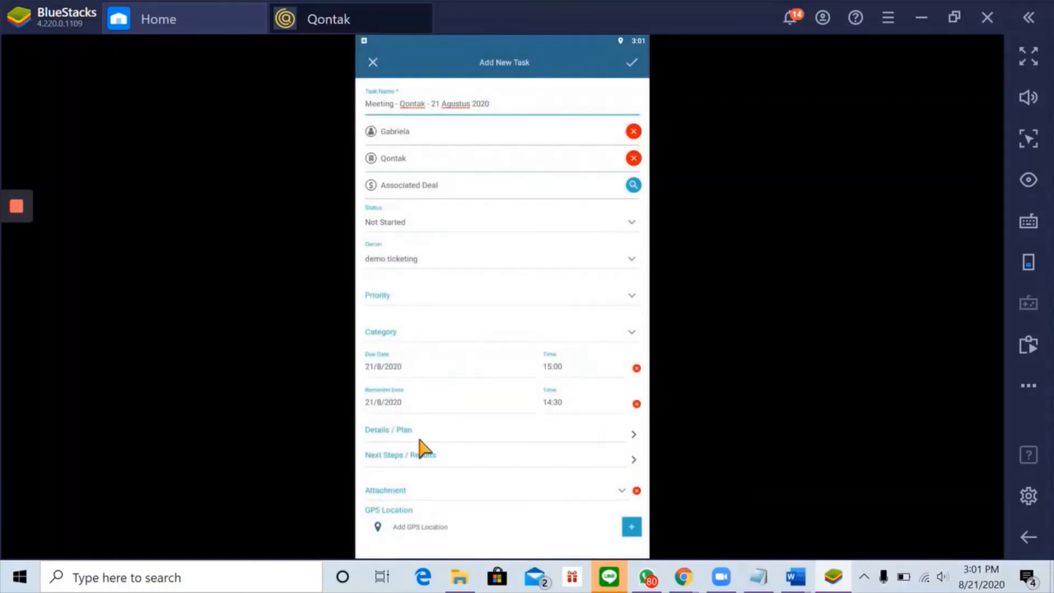
- Enter 'MoU Discussion' as the plan details and create the task
{"action": "left_click", "coordinate": [384, 430]}
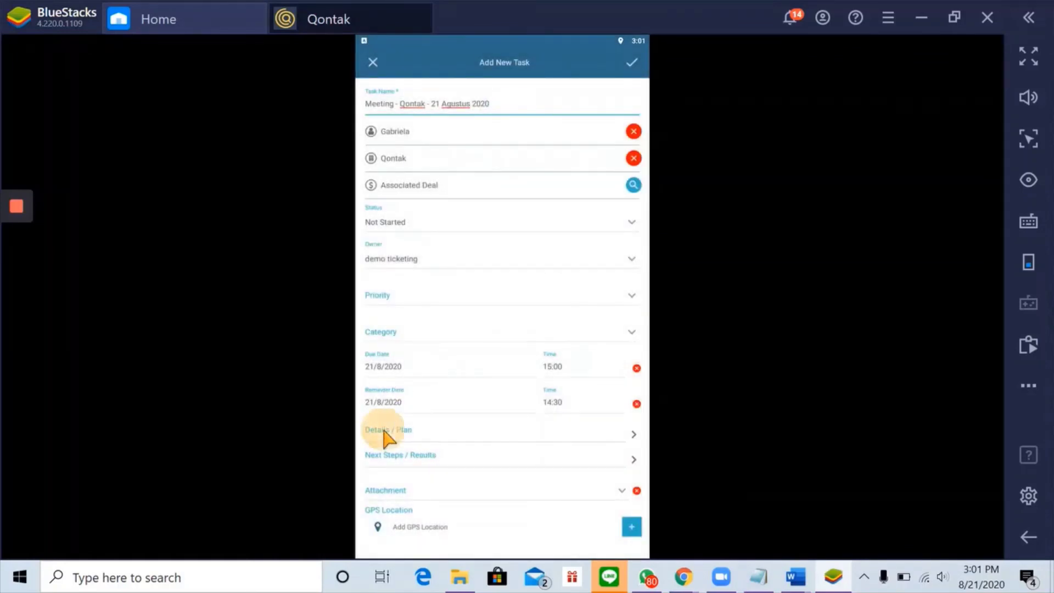
{"action": "left_click", "coordinate": [433, 148]}
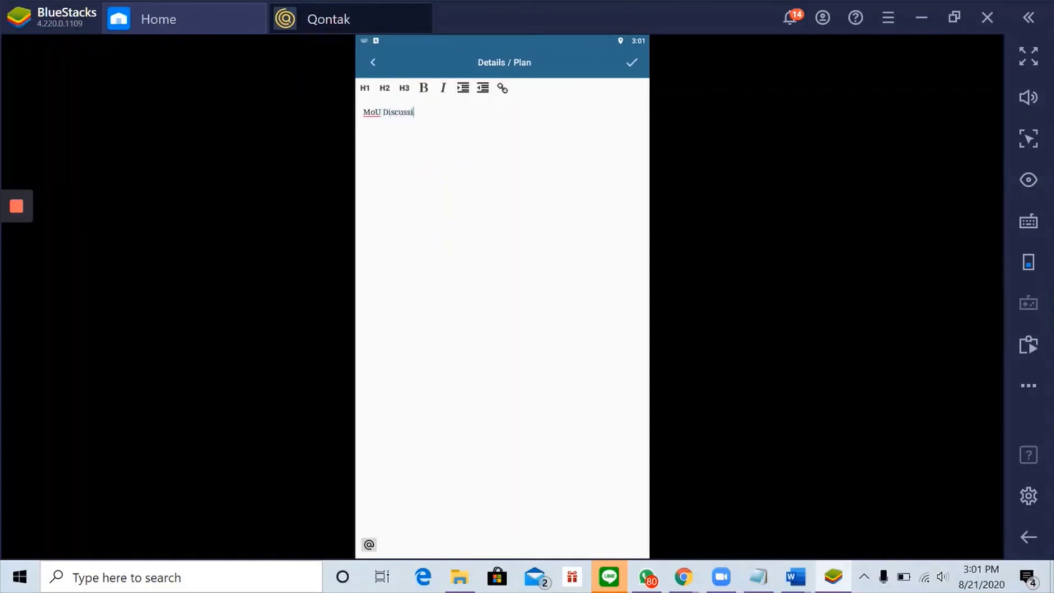
{"action": "left_click", "coordinate": [630, 65]}
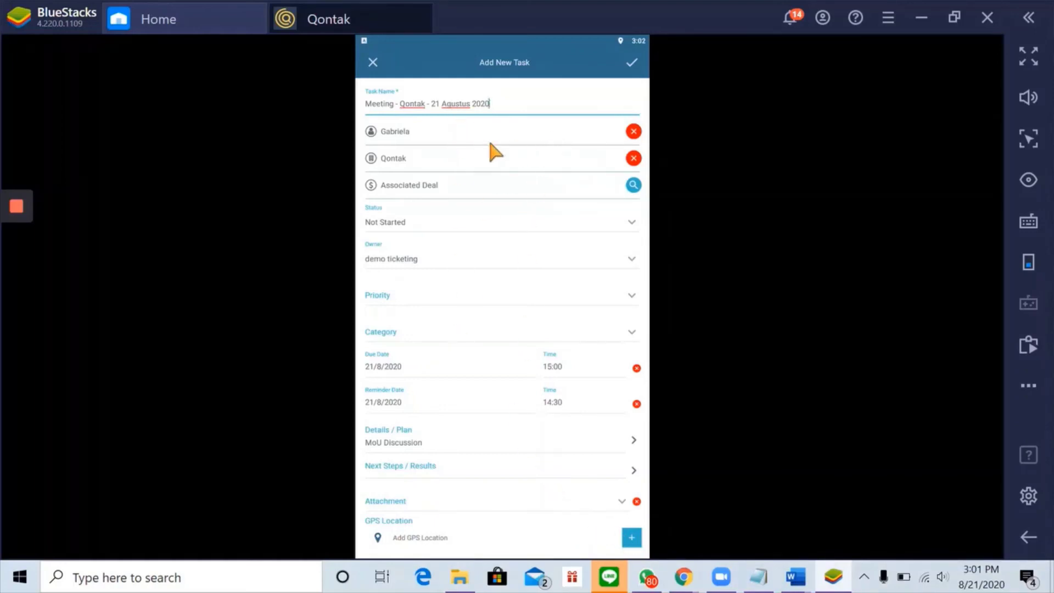
{"action": "left_click", "coordinate": [630, 64]}
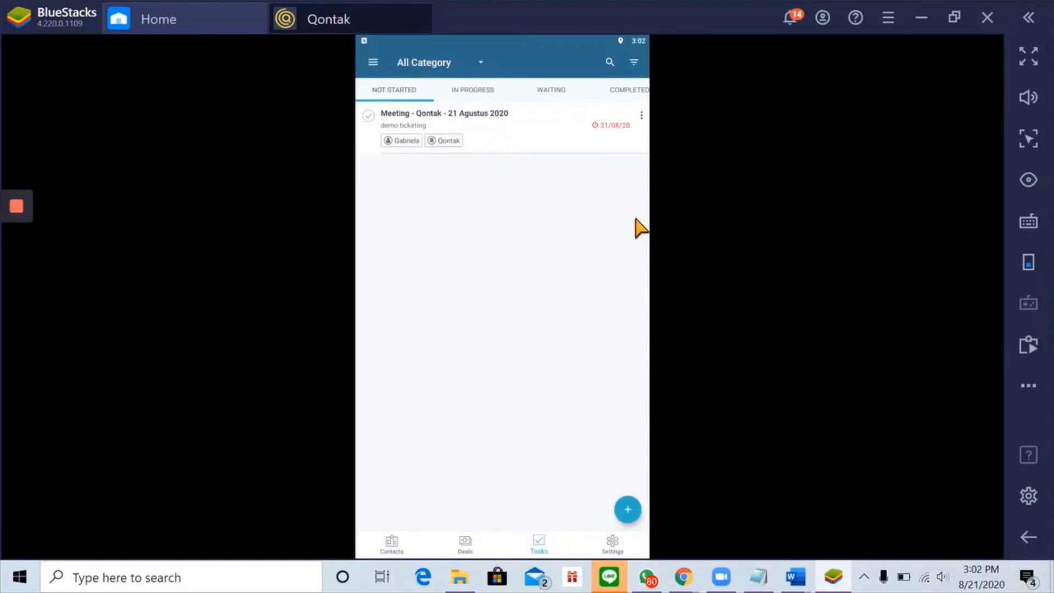
- Open the meeting task and change its status to Completed
{"action": "left_click", "coordinate": [522, 130]}
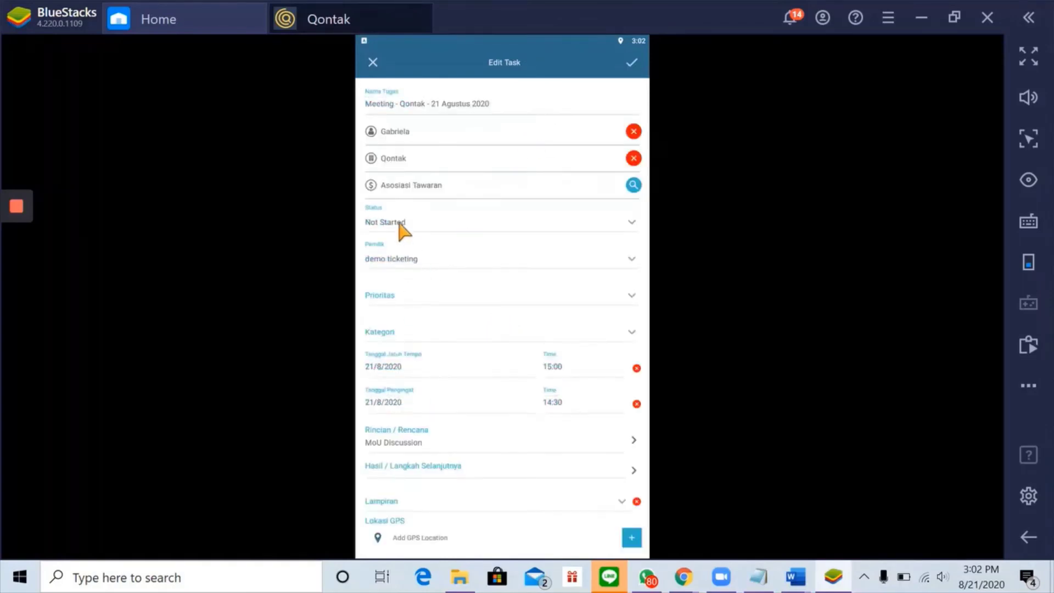
{"action": "left_click", "coordinate": [400, 224]}
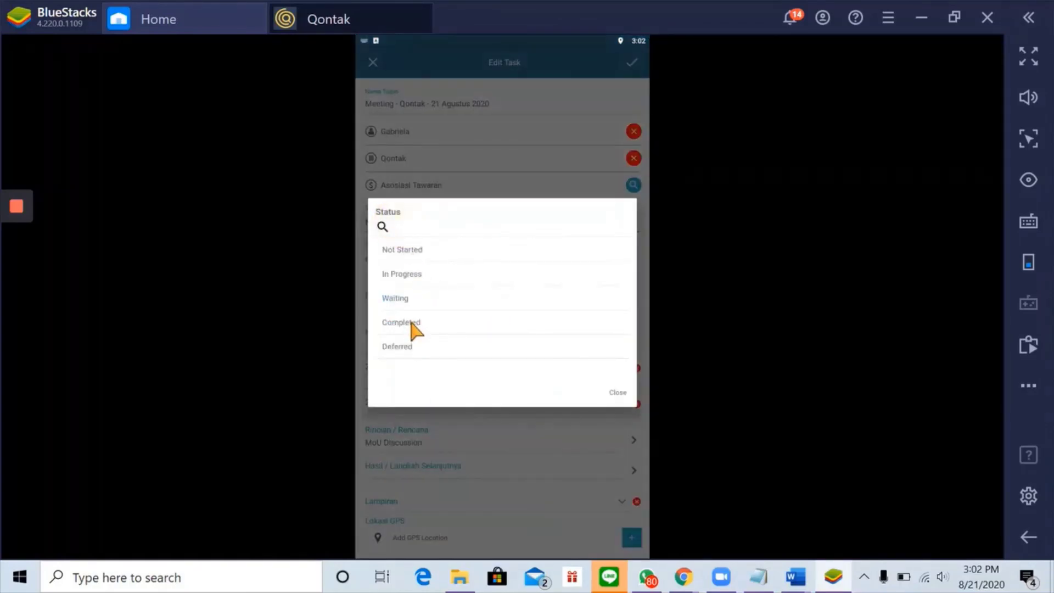
{"action": "left_click", "coordinate": [413, 326]}
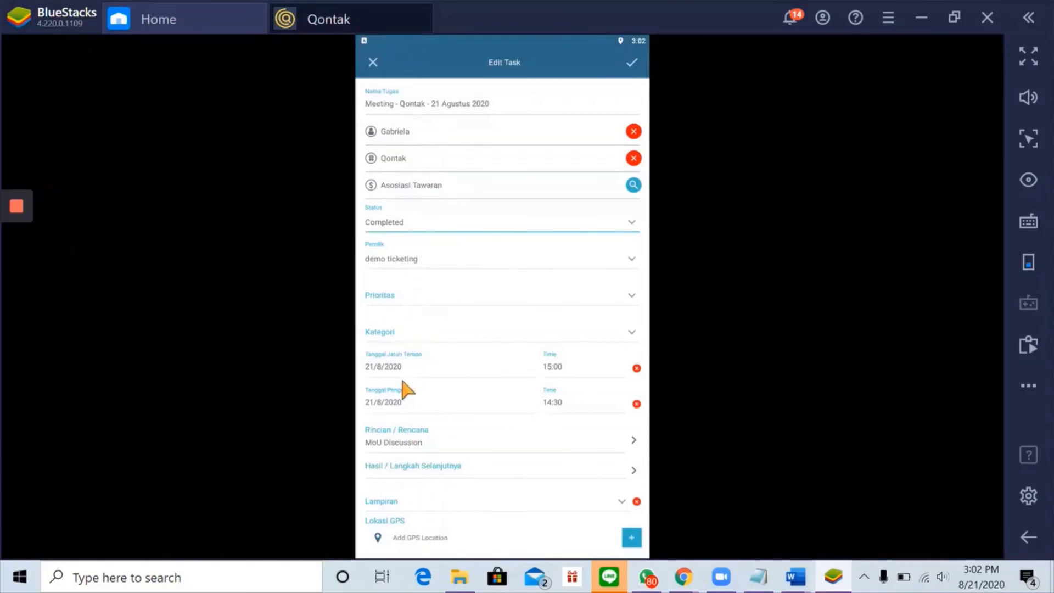
{"action": "left_click", "coordinate": [406, 466]}
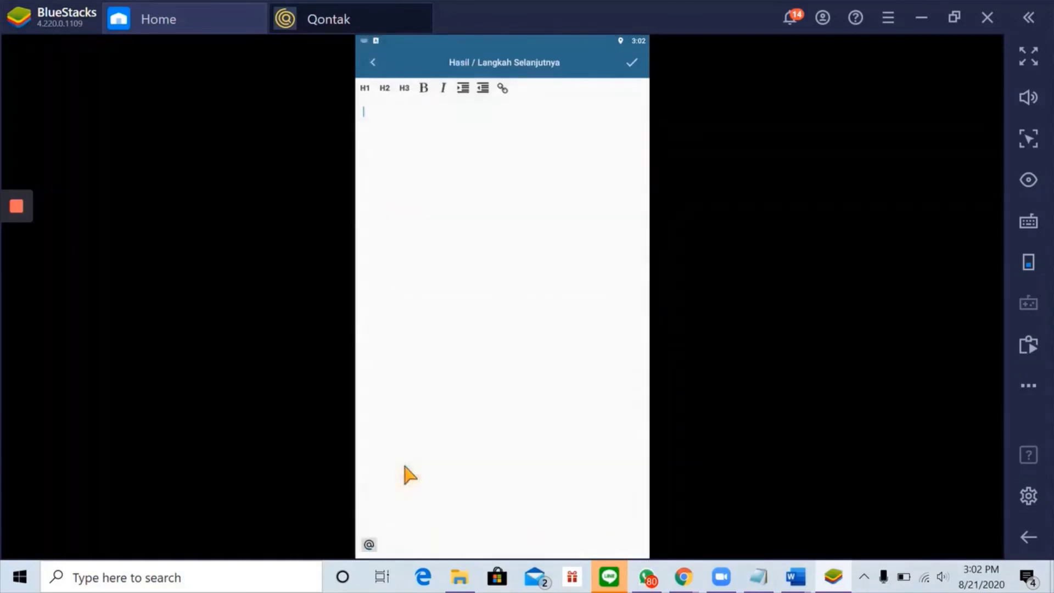
{"action": "left_click", "coordinate": [473, 155]}
{"action": "type", "text": "MoU Approved, @m"}
{"action": "left_click", "coordinate": [410, 122]}
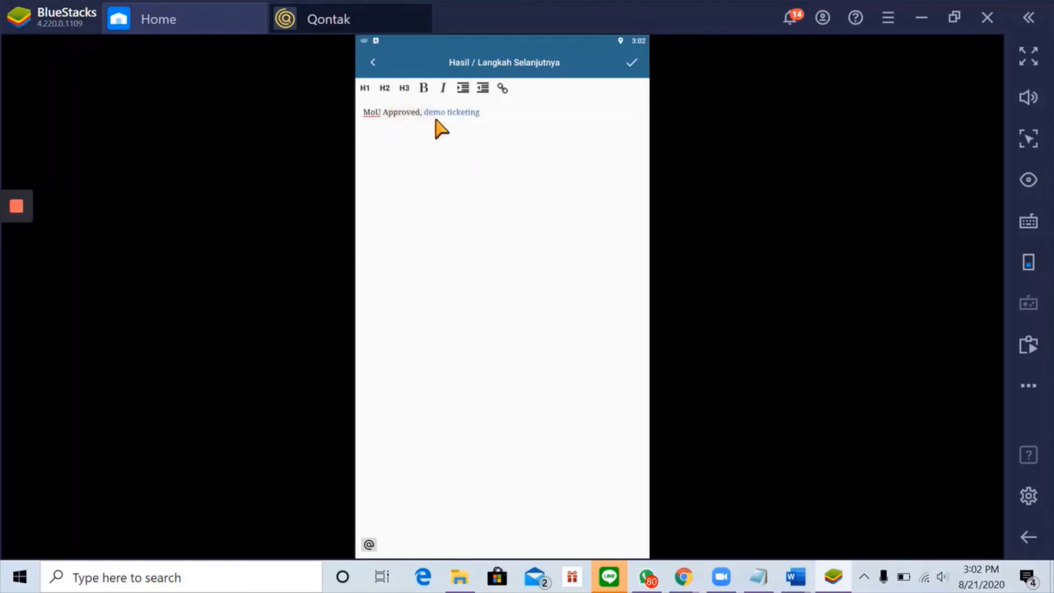
{"action": "left_click", "coordinate": [631, 64]}
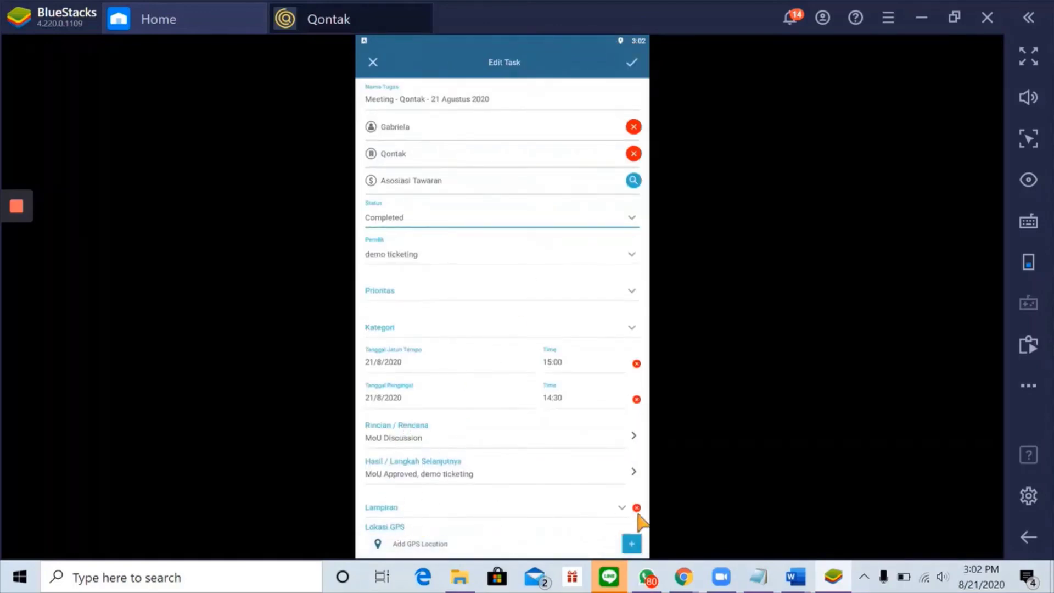
- Save the updated task without adding any attachment
{"action": "left_click", "coordinate": [622, 508]}
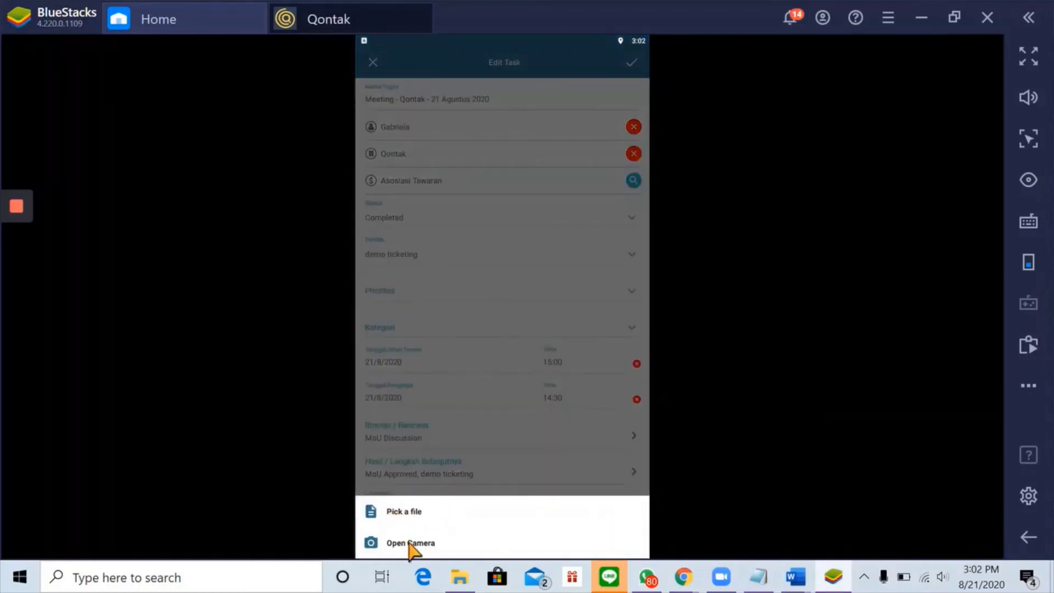
{"action": "left_click", "coordinate": [448, 431]}
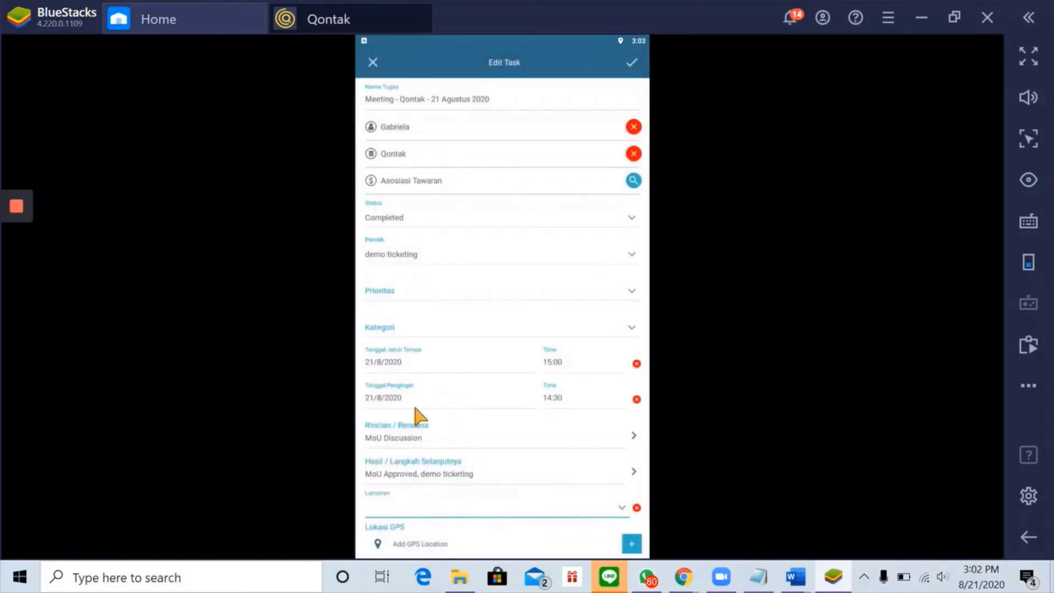
{"action": "left_click", "coordinate": [633, 63]}
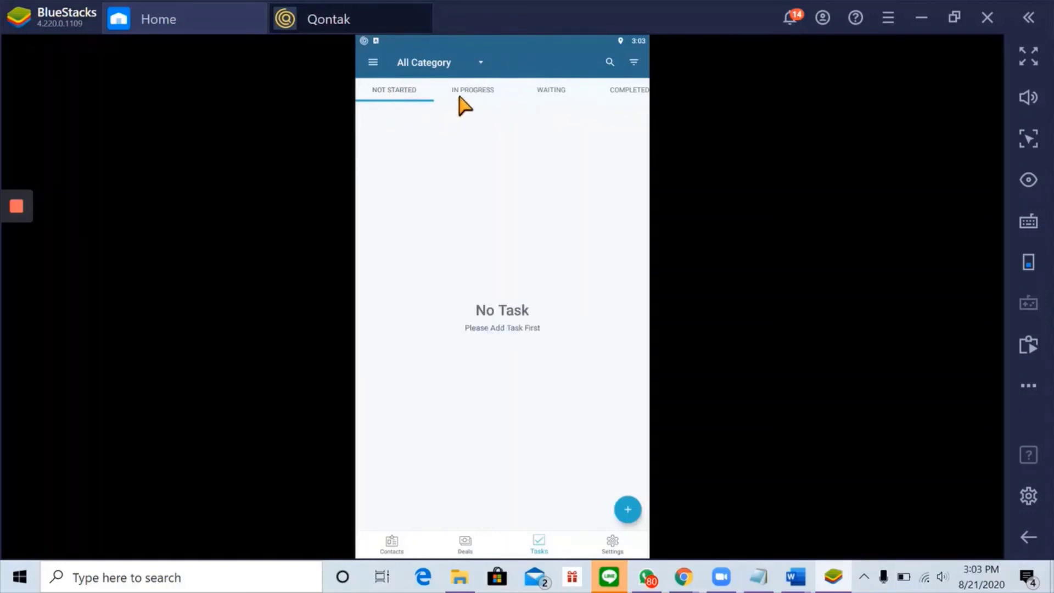
- Check the meeting task under Completed, then view Contacts and dismiss a contact's options menu
{"action": "left_click", "coordinate": [626, 91]}
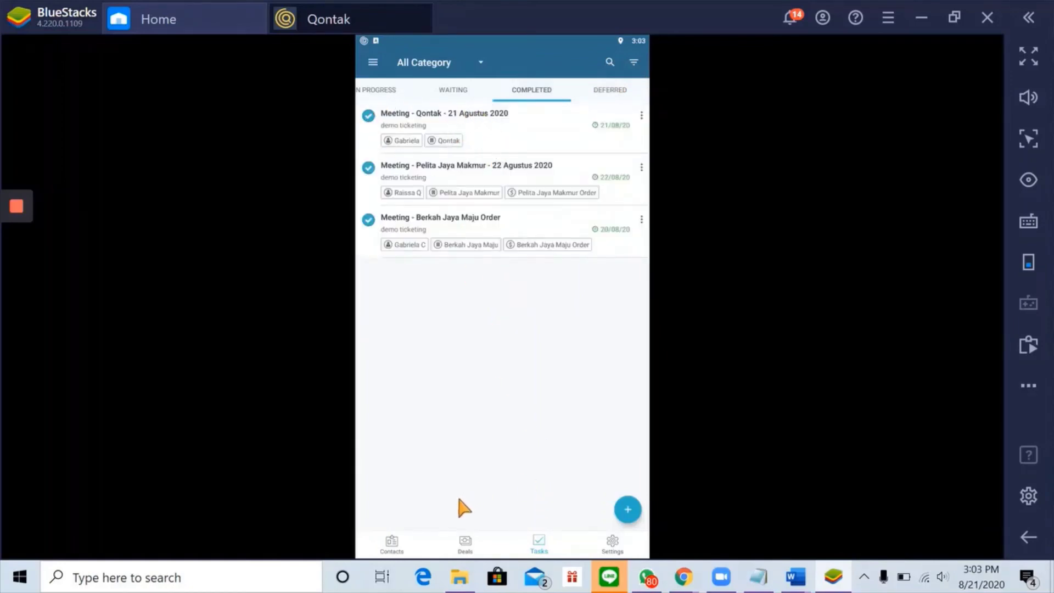
{"action": "left_click", "coordinate": [393, 545]}
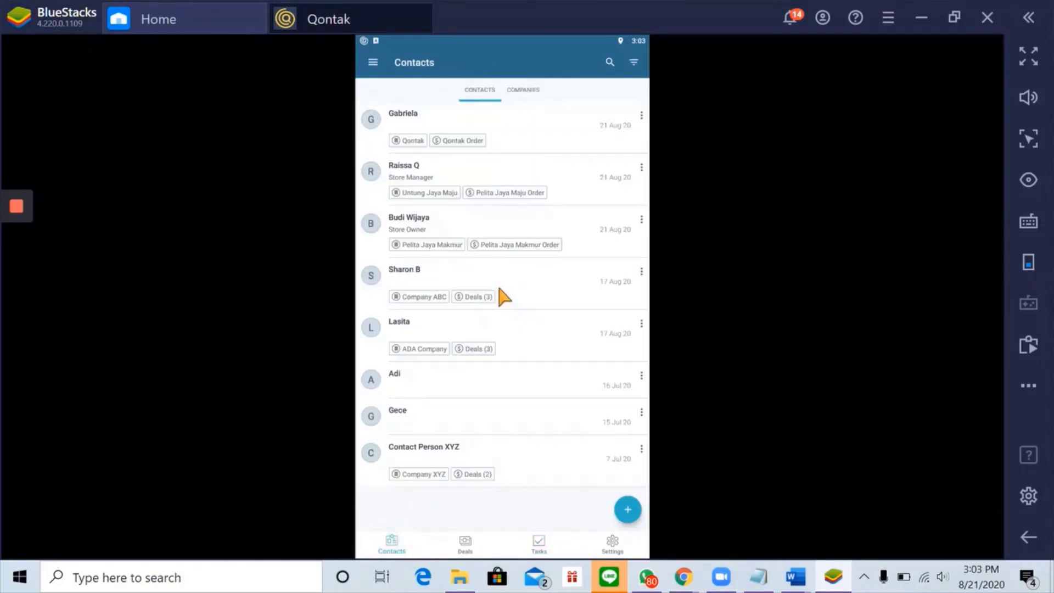
{"action": "left_click", "coordinate": [642, 115]}
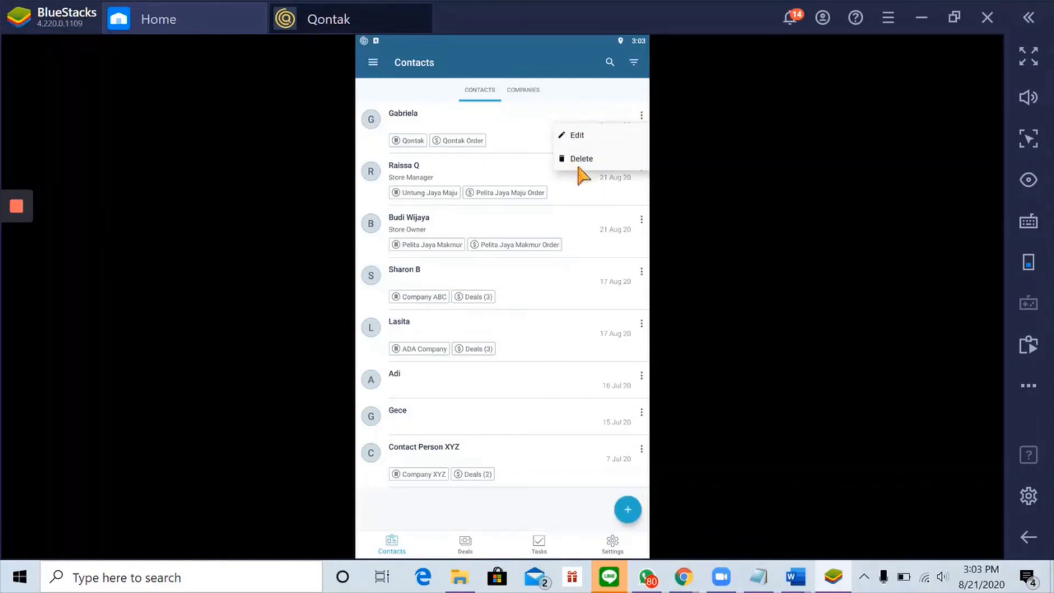
{"action": "left_click", "coordinate": [512, 504]}
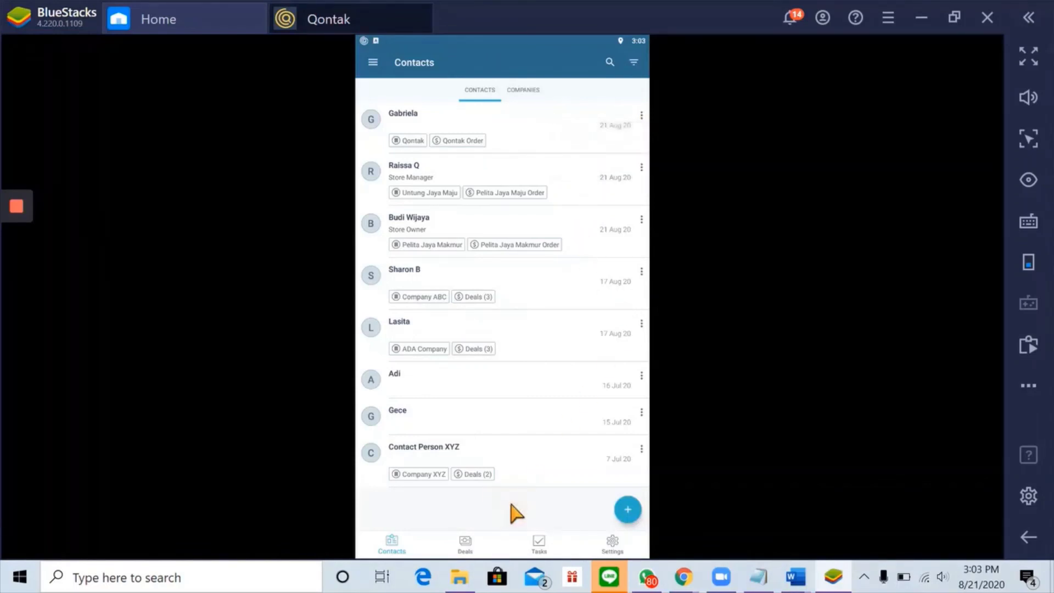